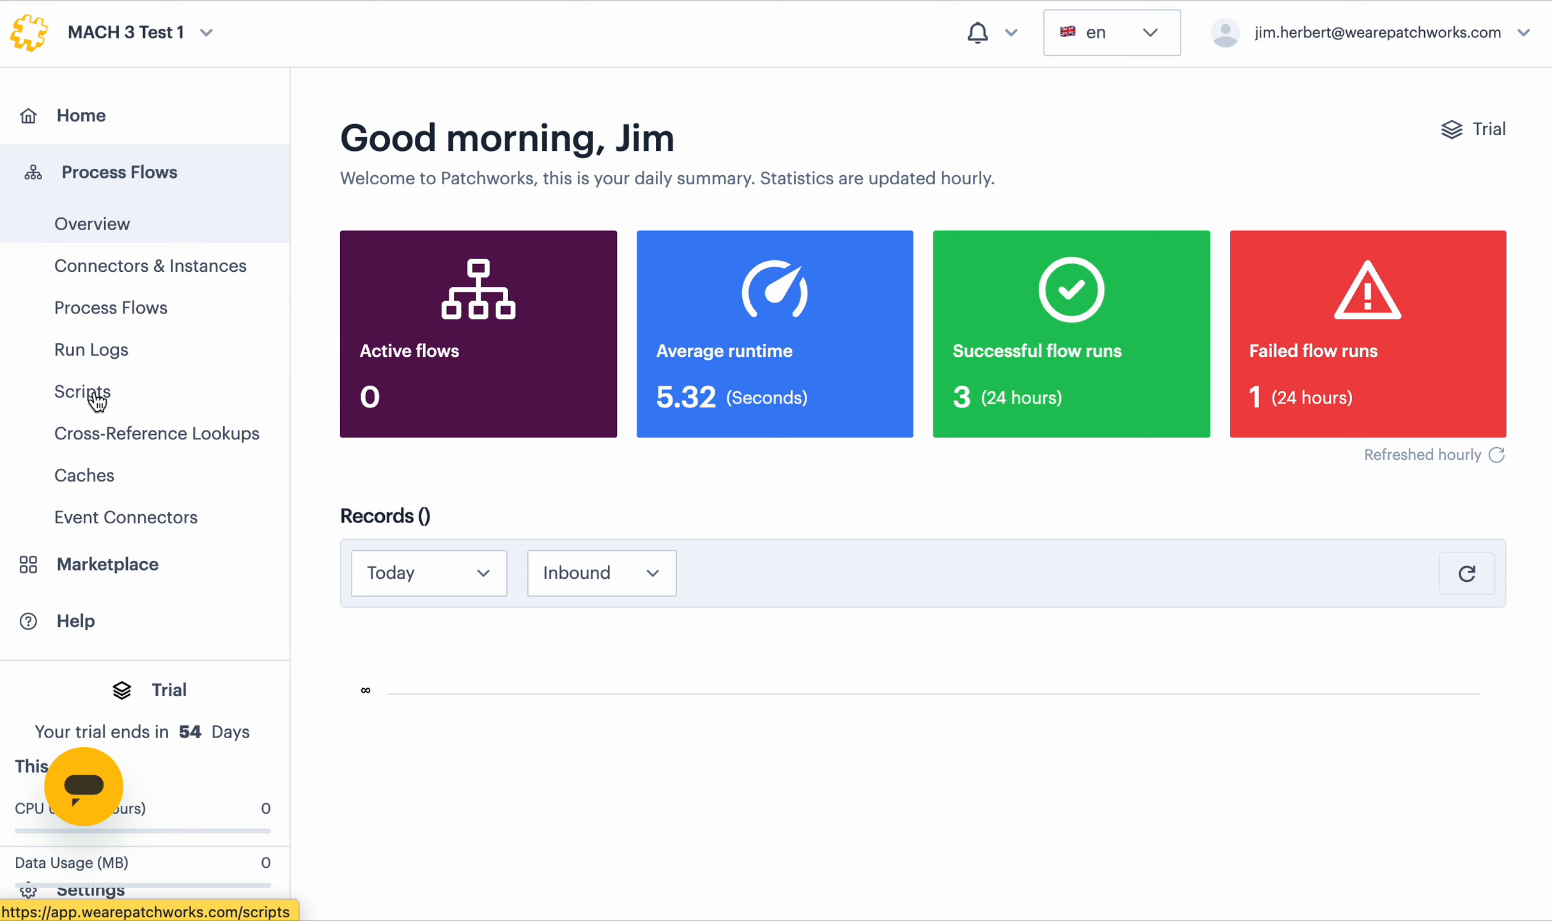
# Install the Business Central connector from the marketplace's public connectors
pyautogui.click(150, 271)
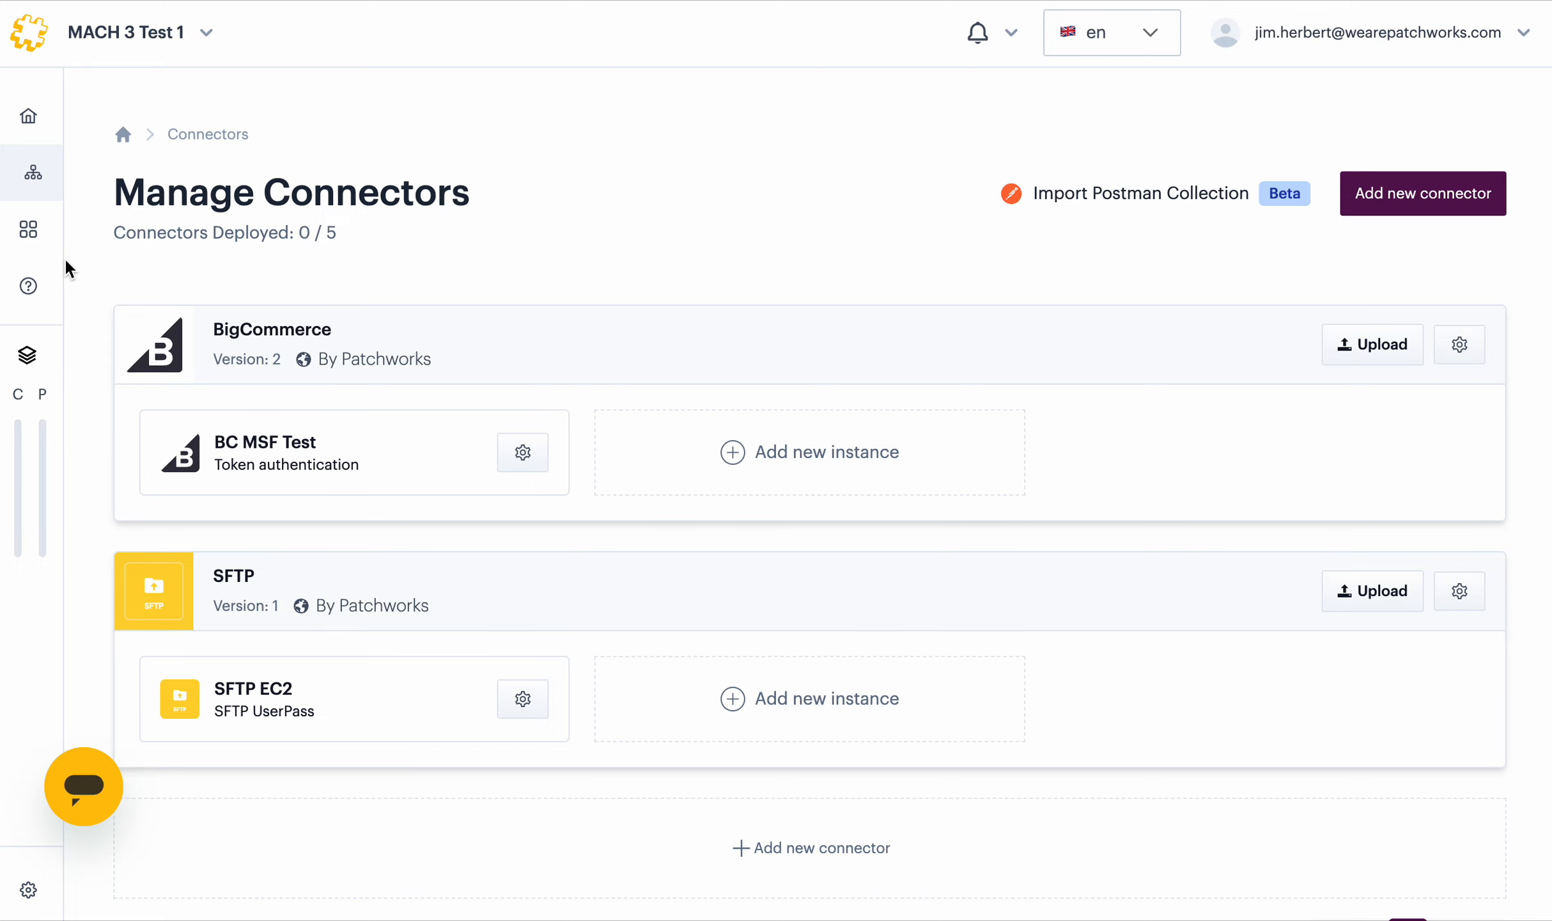
pyautogui.moveTo(57, 263)
pyautogui.click(91, 238)
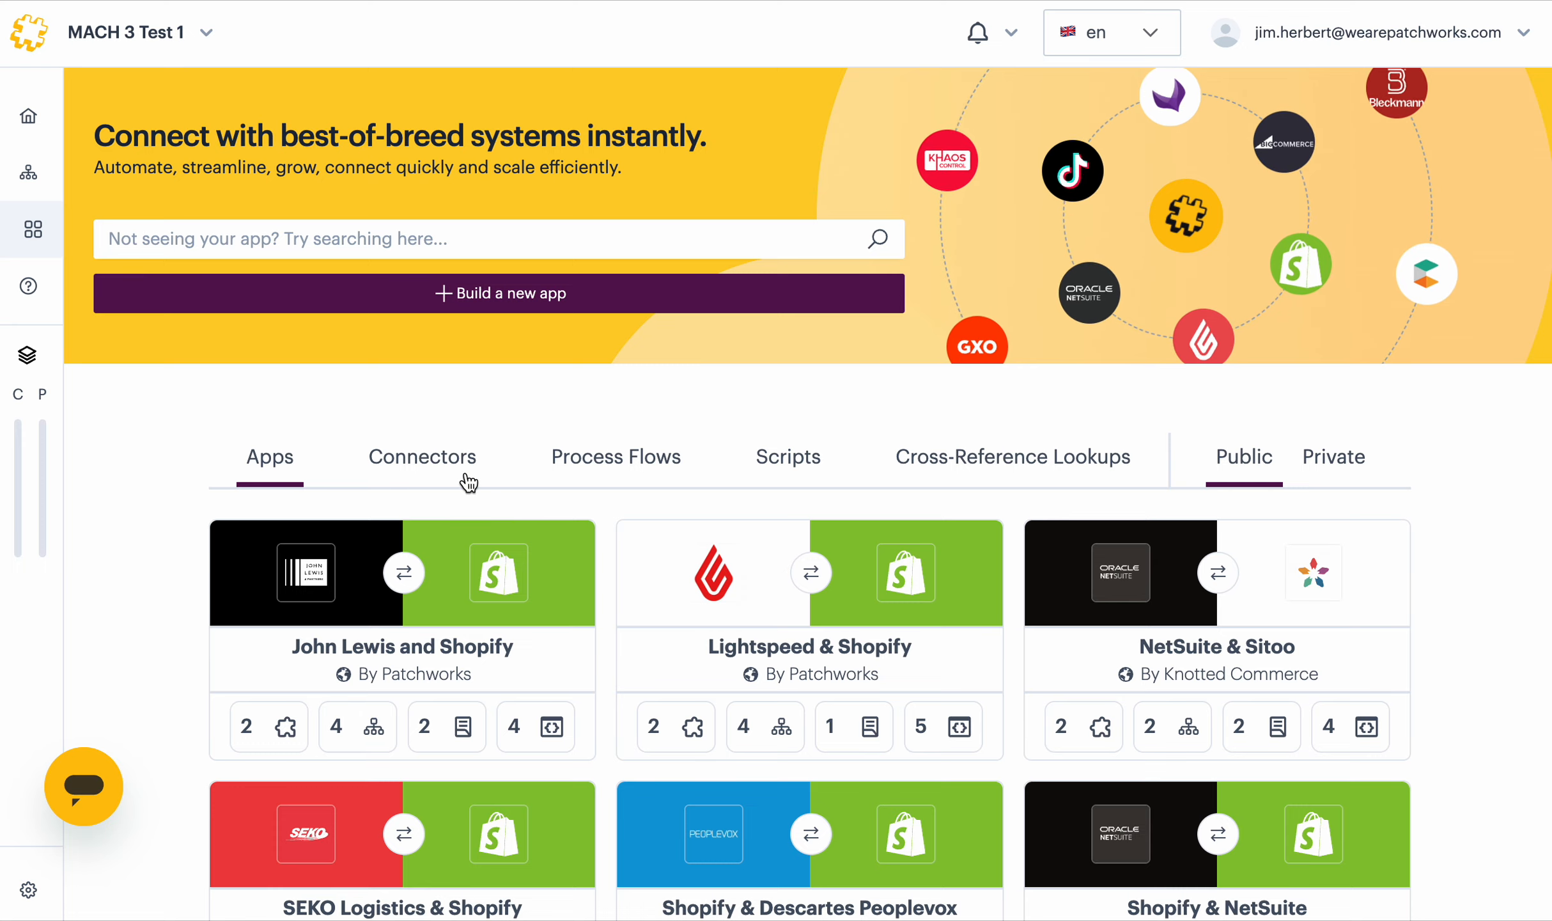
pyautogui.click(462, 457)
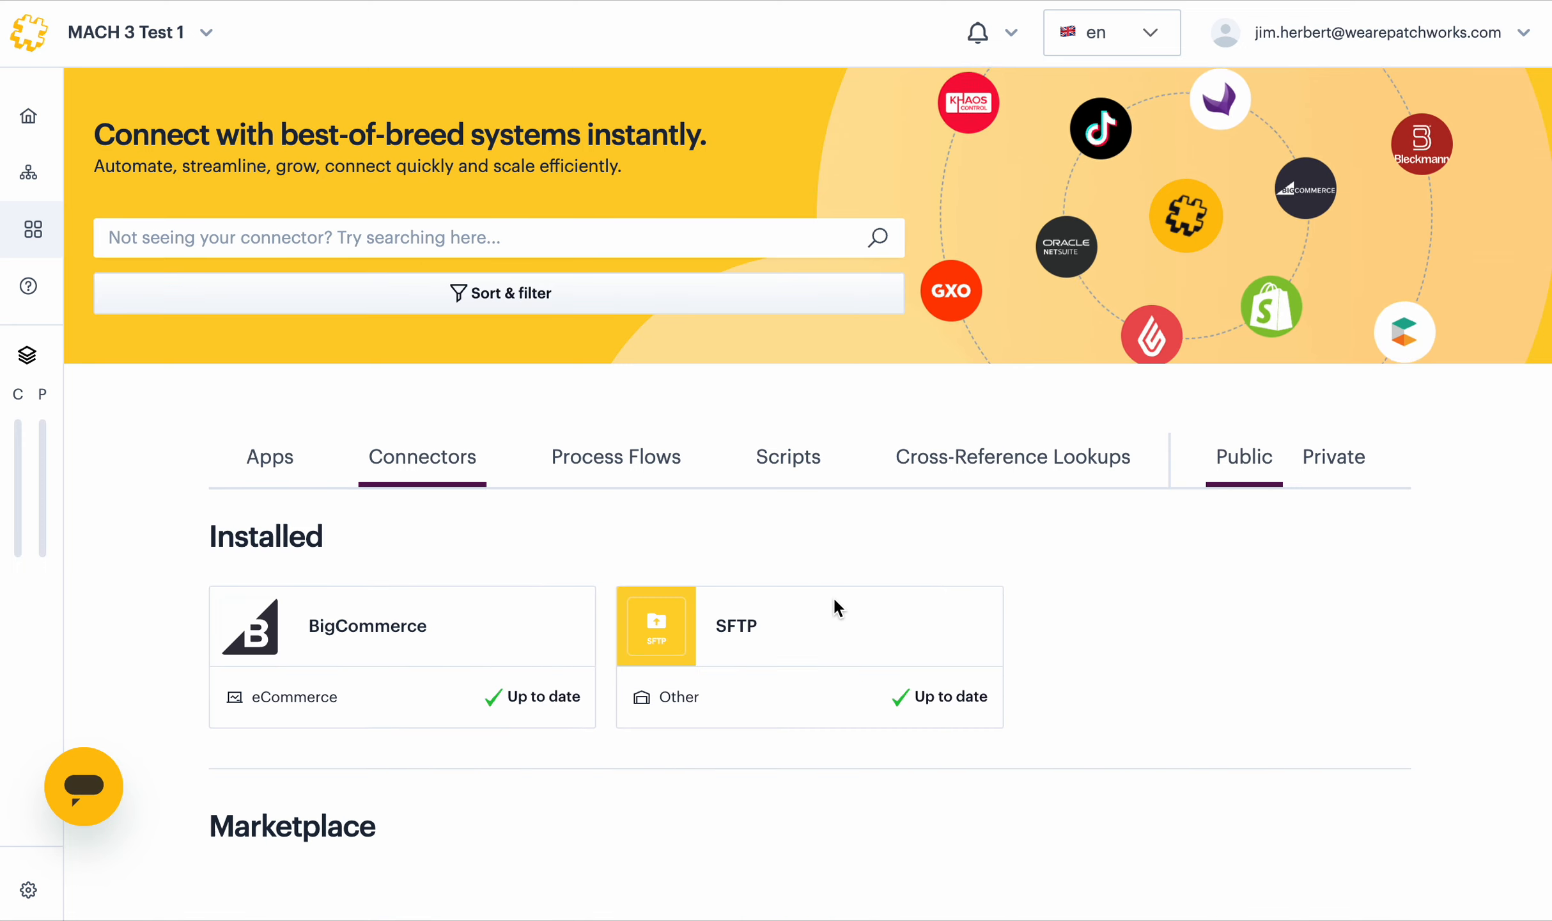
pyautogui.scroll(-10, 833, 600)
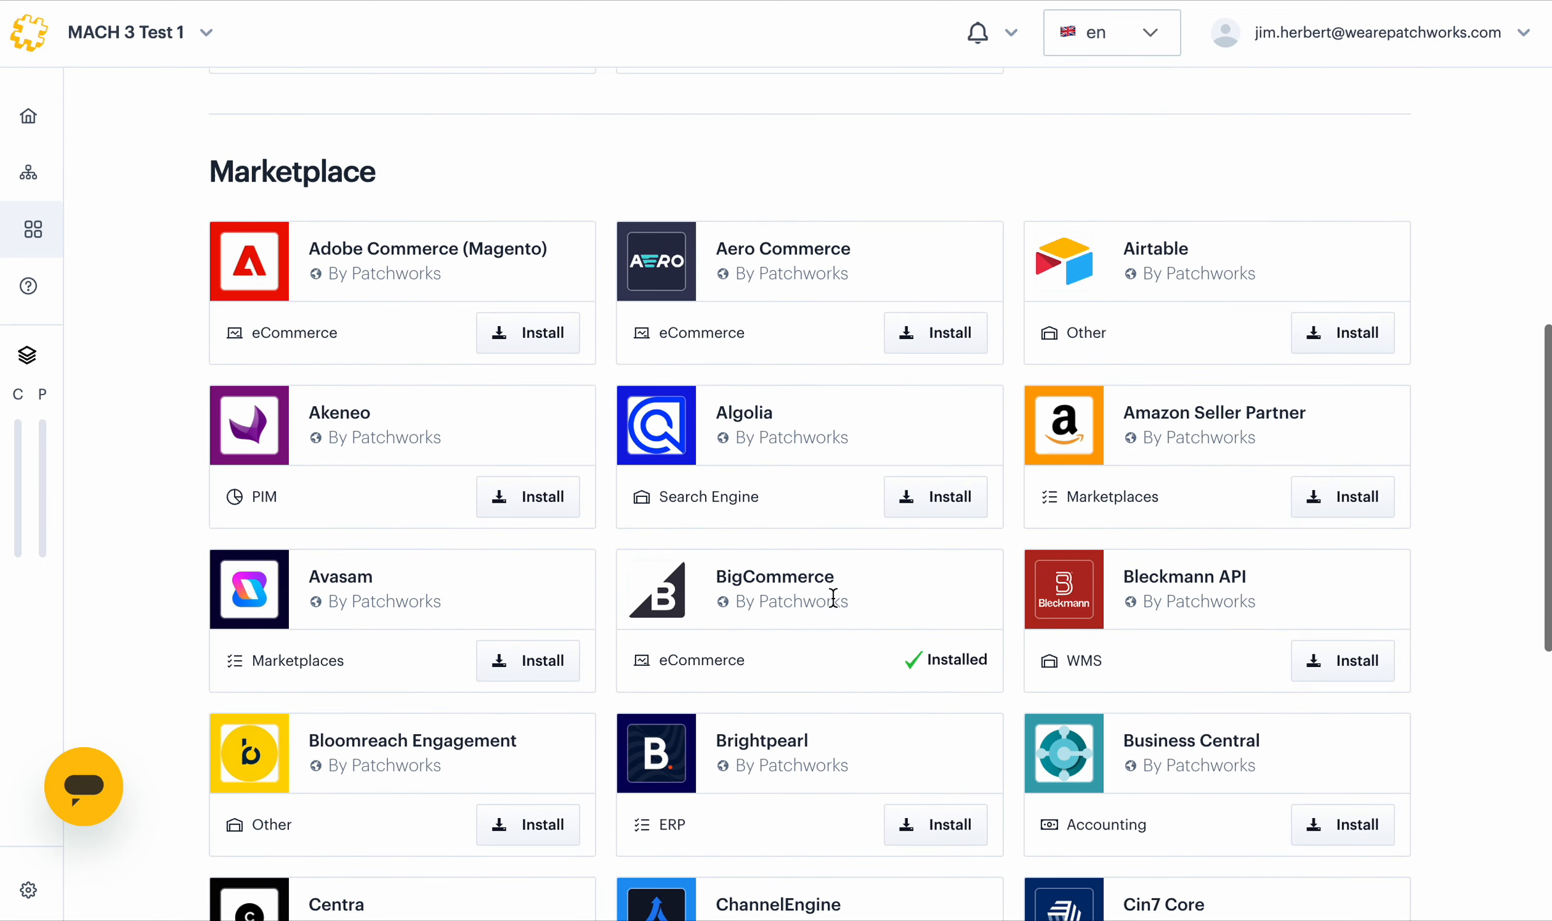
pyautogui.scroll(-5, 833, 597)
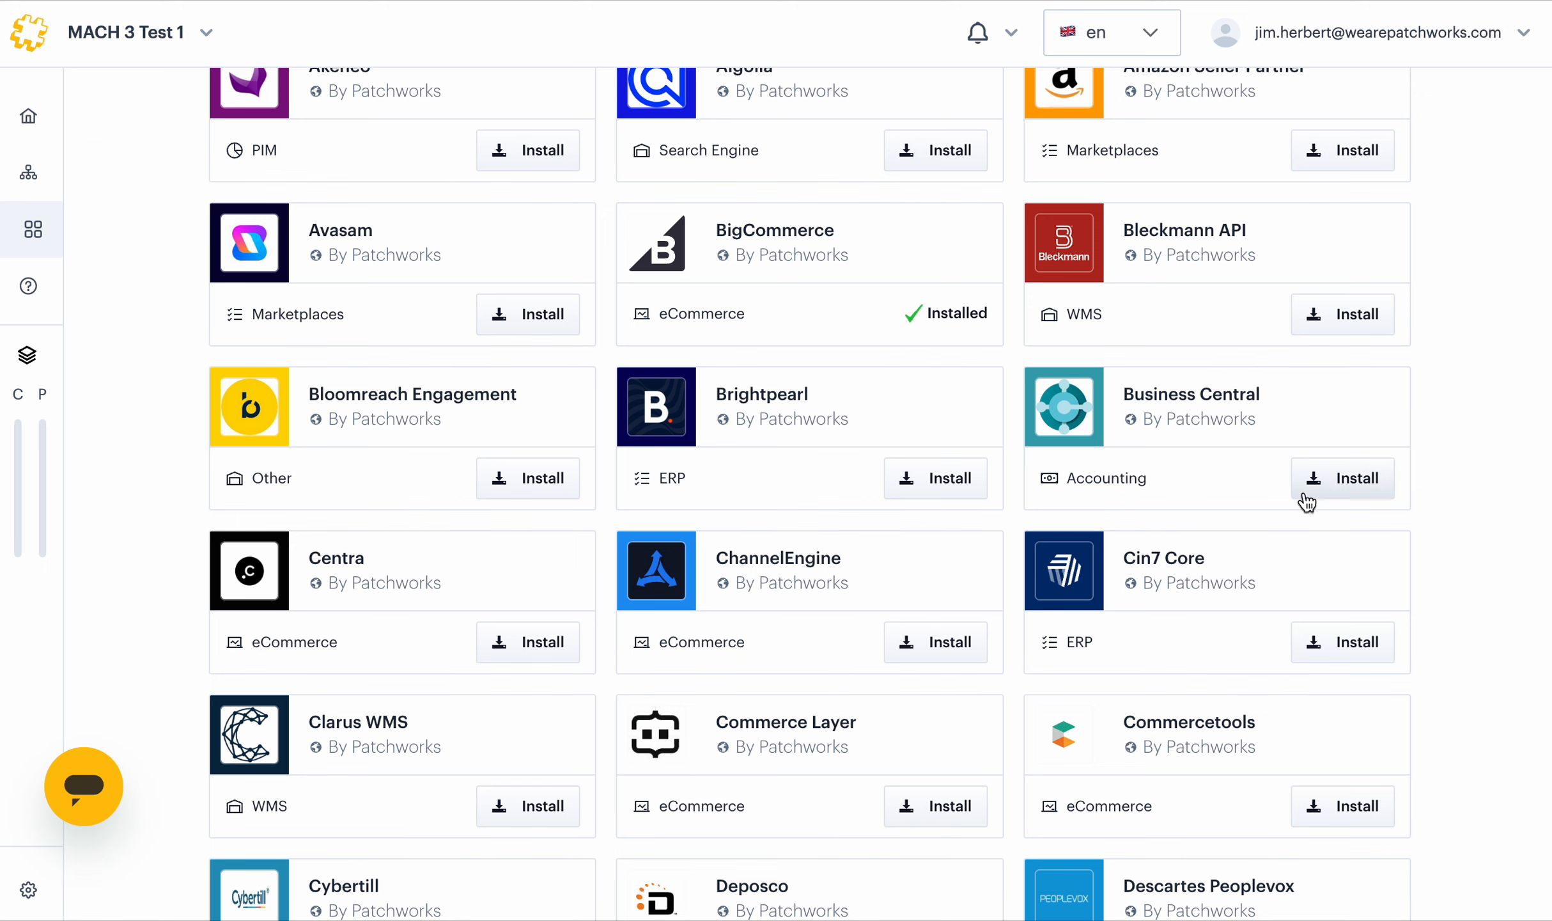
pyautogui.click(1351, 478)
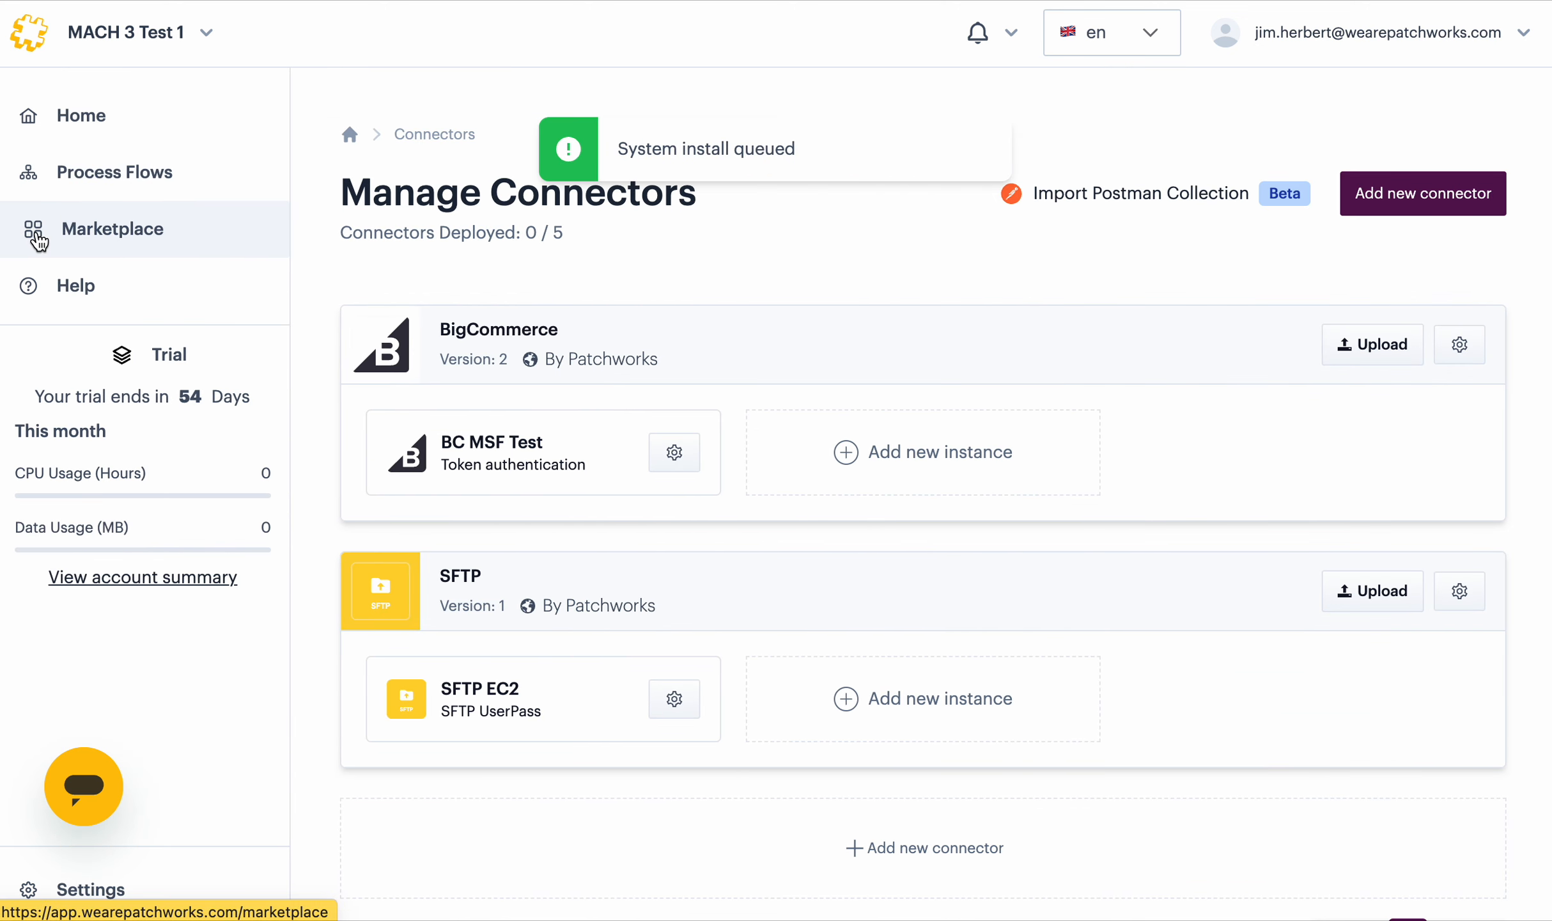
# Filter the marketplace connectors by the ERP type and install the NetSuite REST connector
pyautogui.click(58, 248)
pyautogui.click(441, 458)
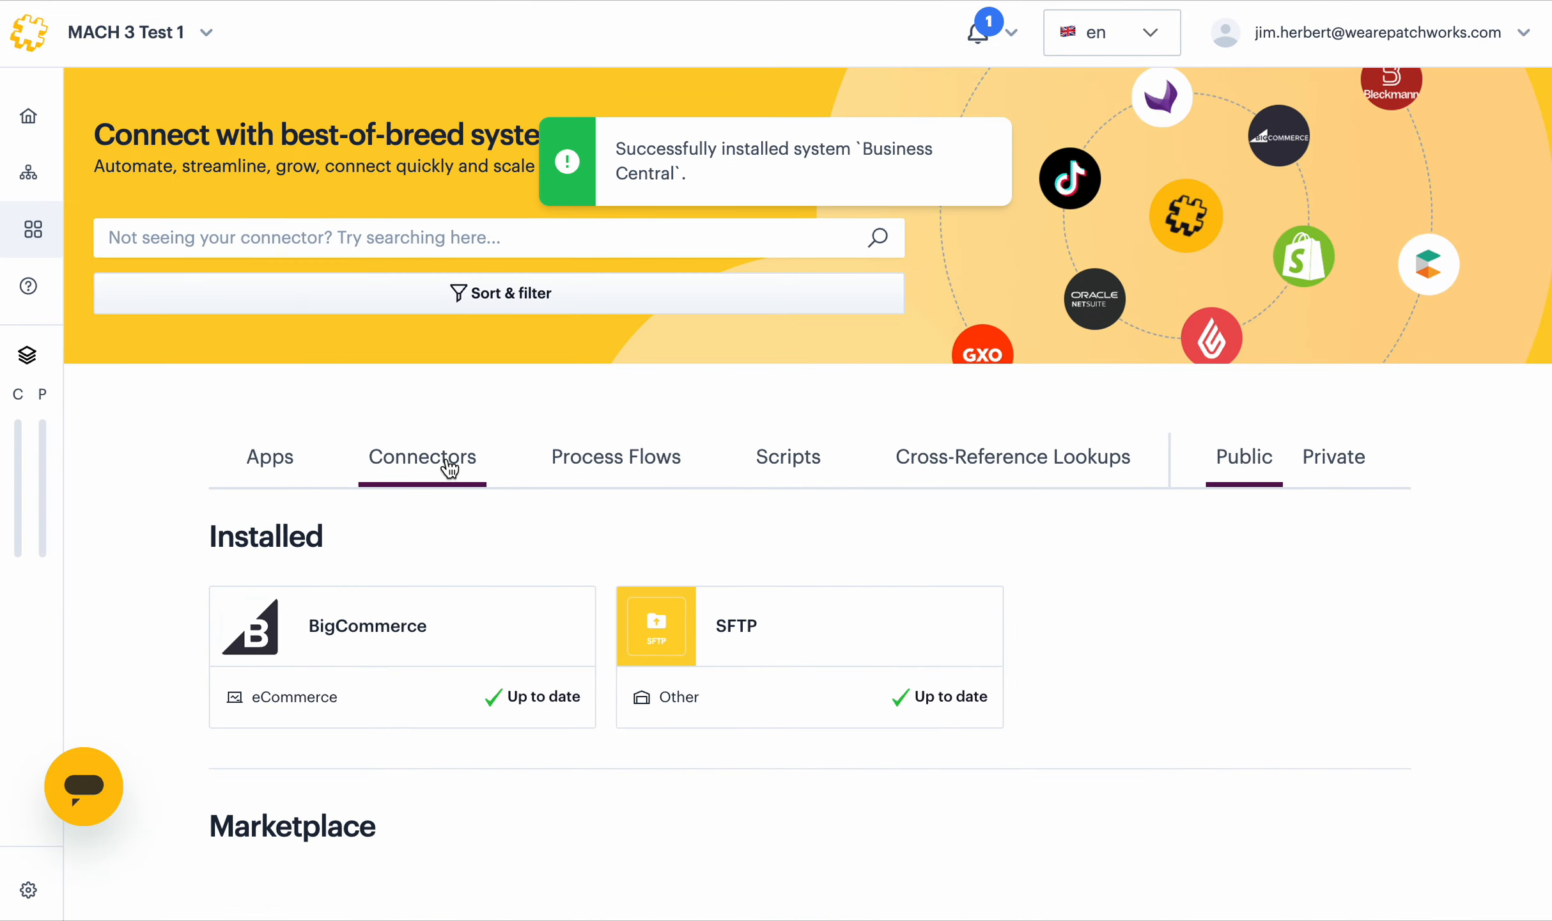
pyautogui.scroll(-15, 1226, 697)
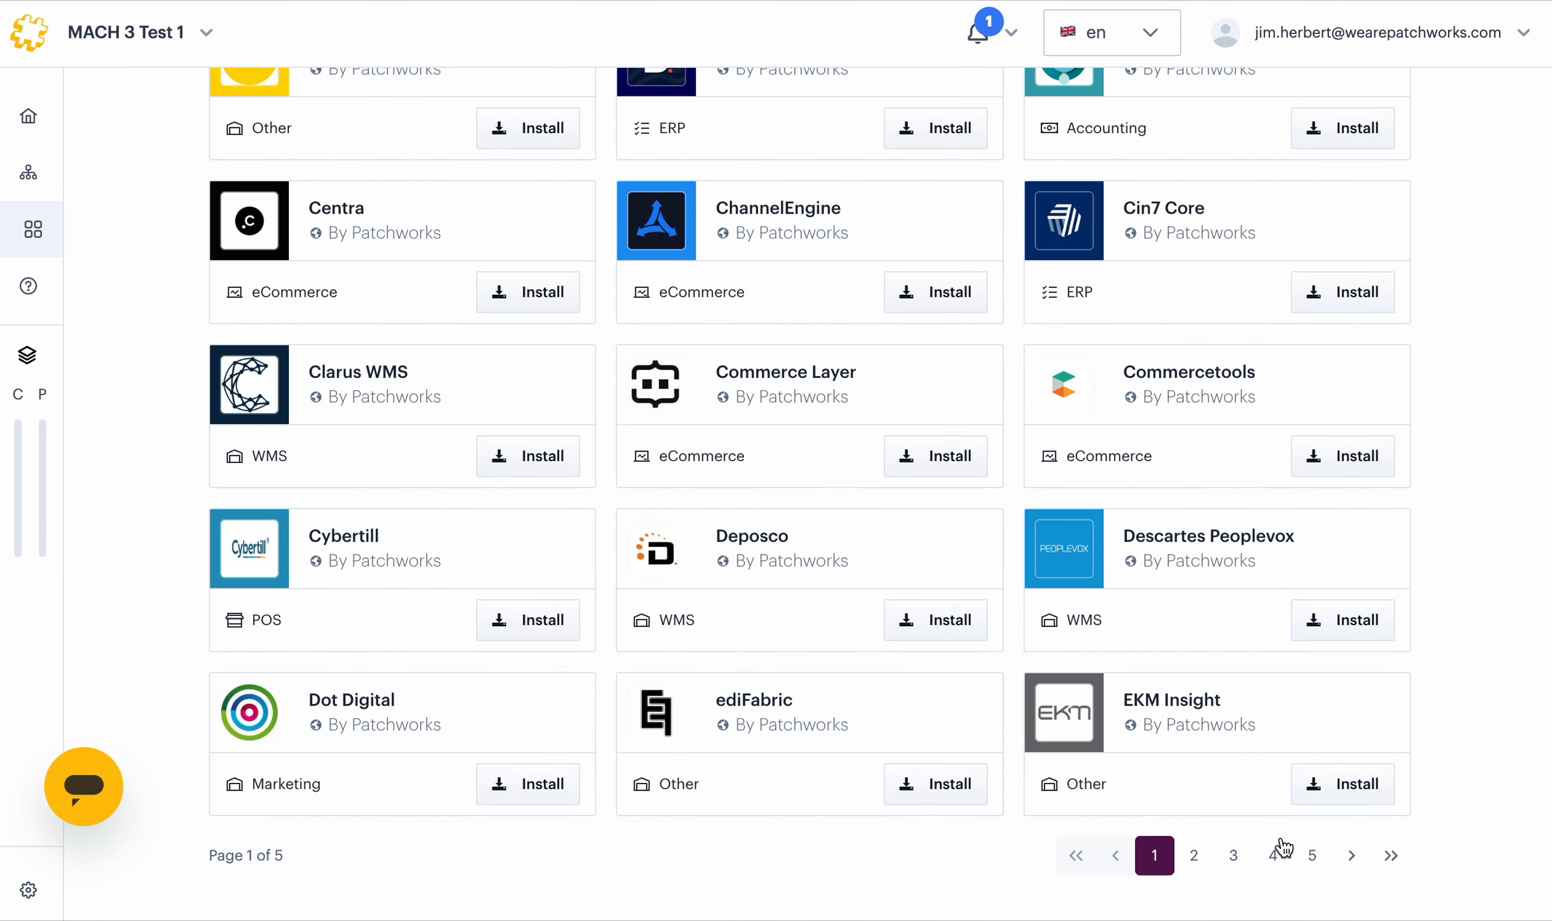
pyautogui.scroll(10, 1213, 610)
pyautogui.scroll(8, 1212, 610)
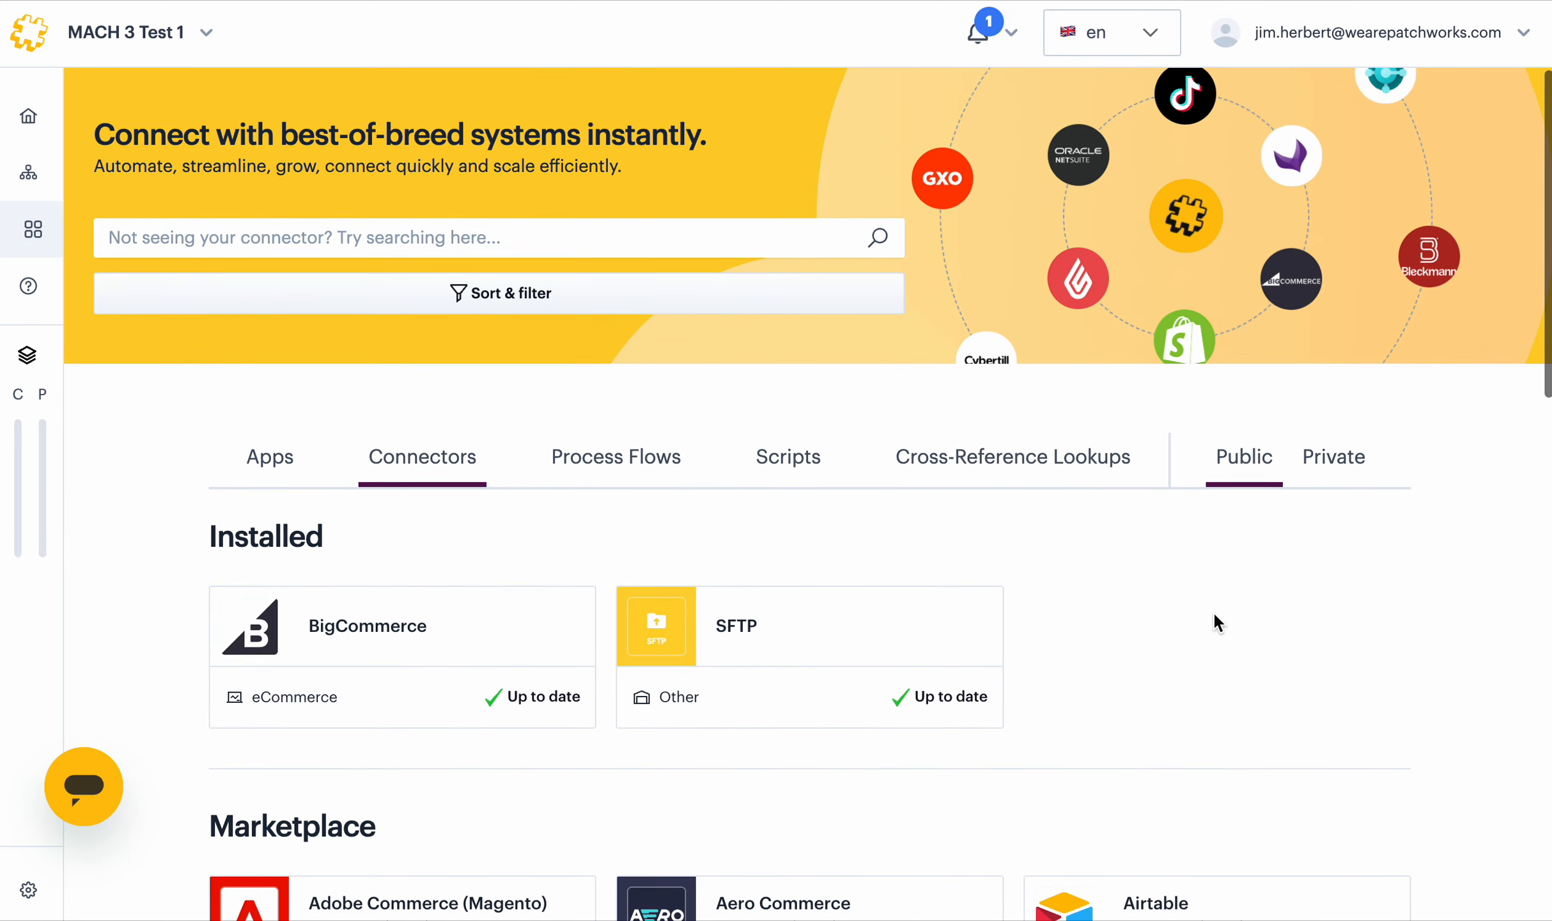
pyautogui.click(848, 300)
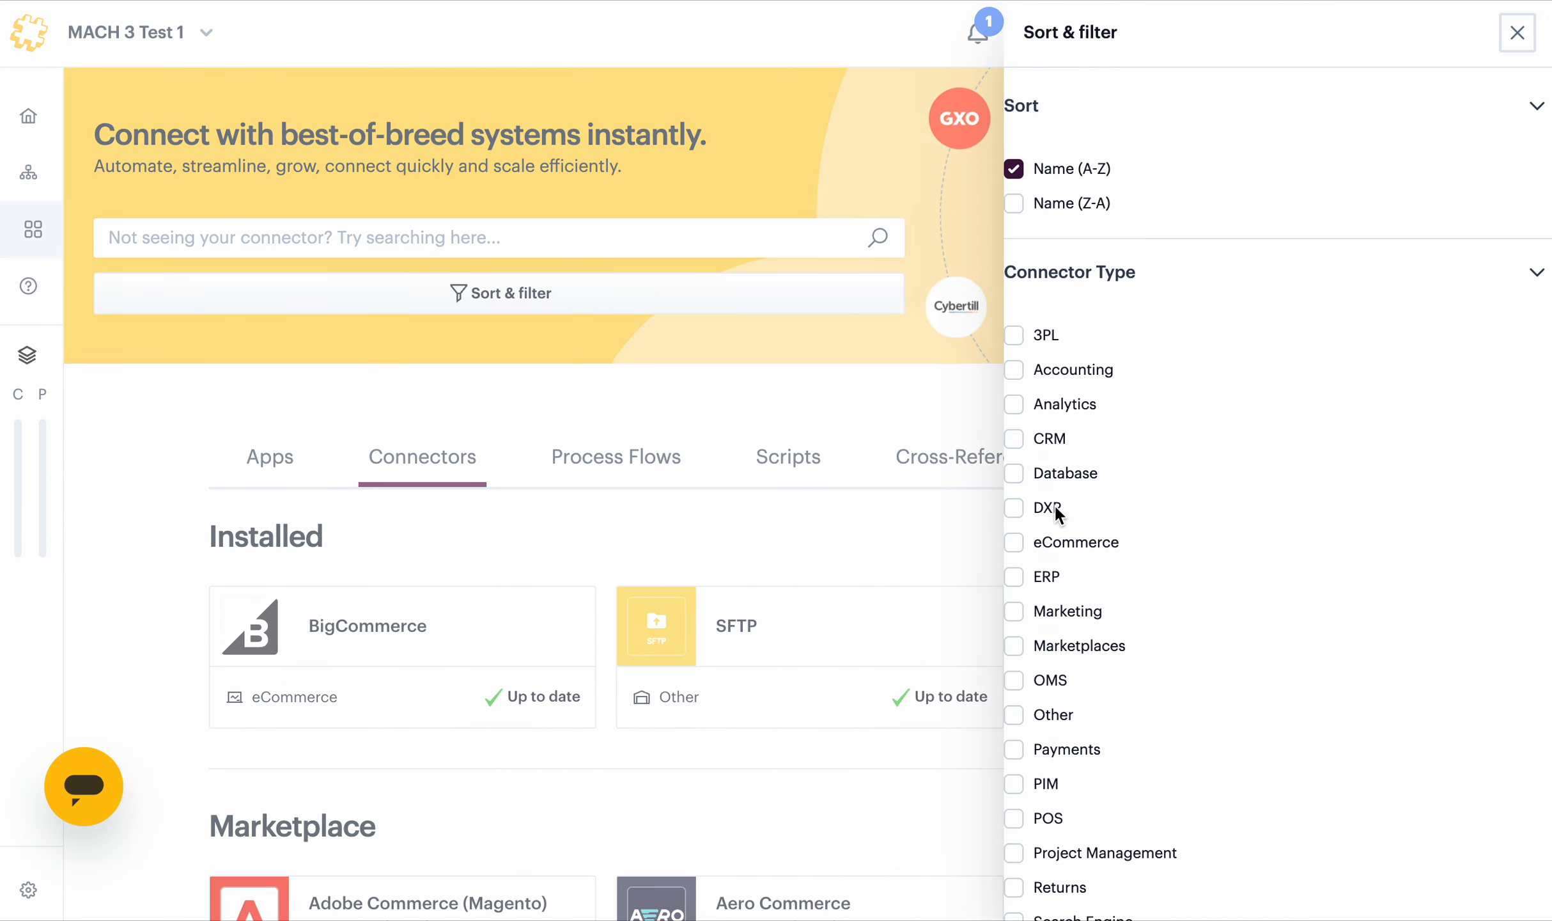
pyautogui.click(1021, 572)
pyautogui.scroll(-5, 1322, 594)
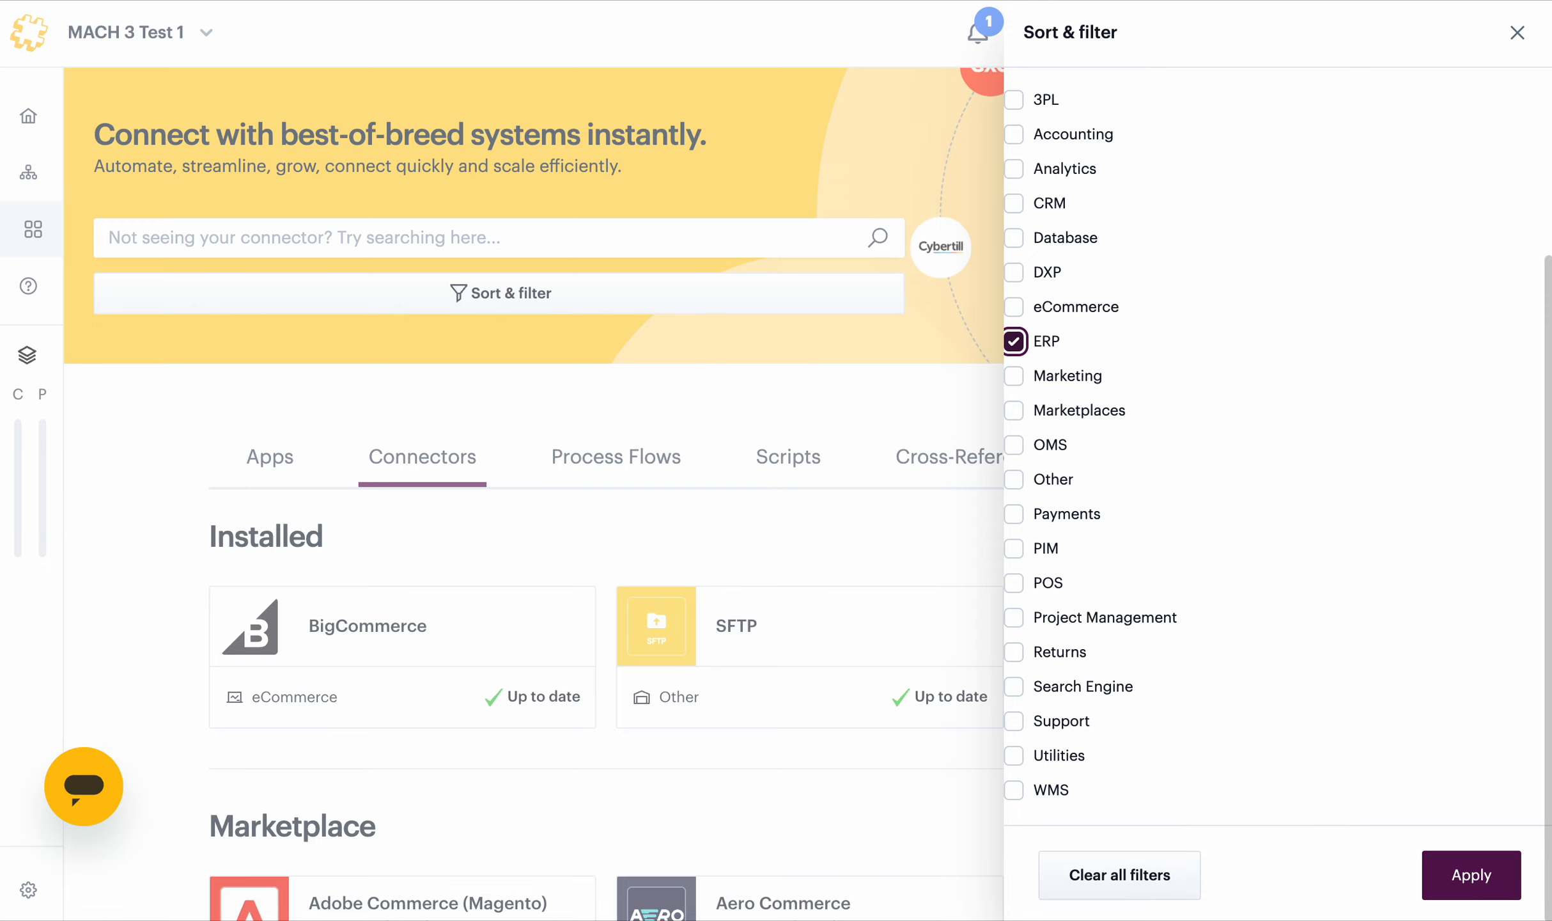
pyautogui.click(1469, 872)
pyautogui.scroll(-8, 1323, 702)
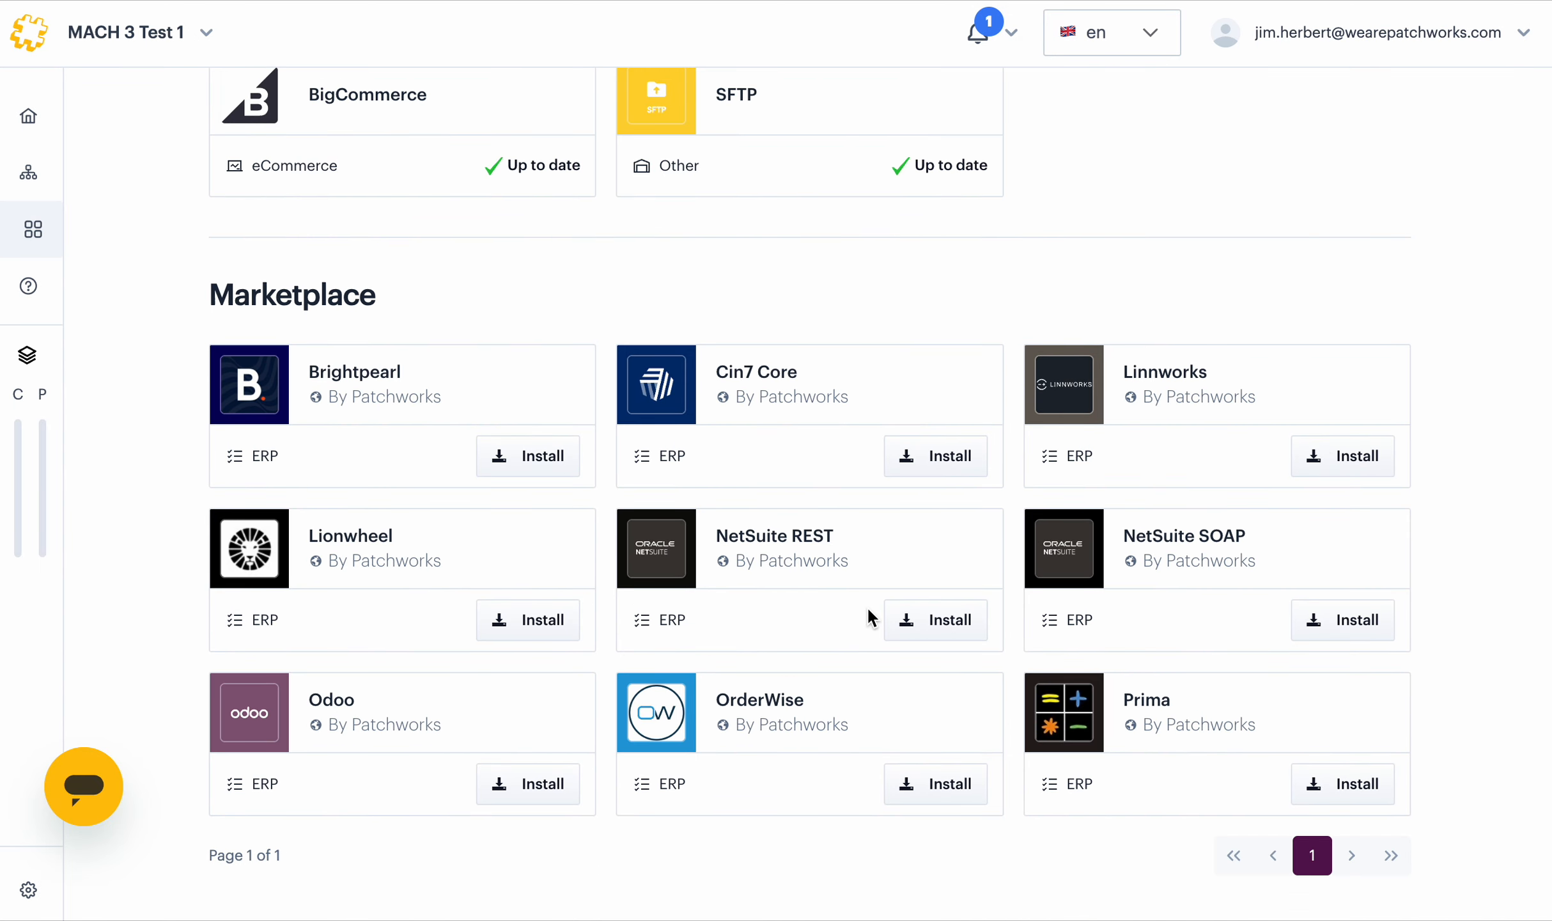
pyautogui.click(936, 620)
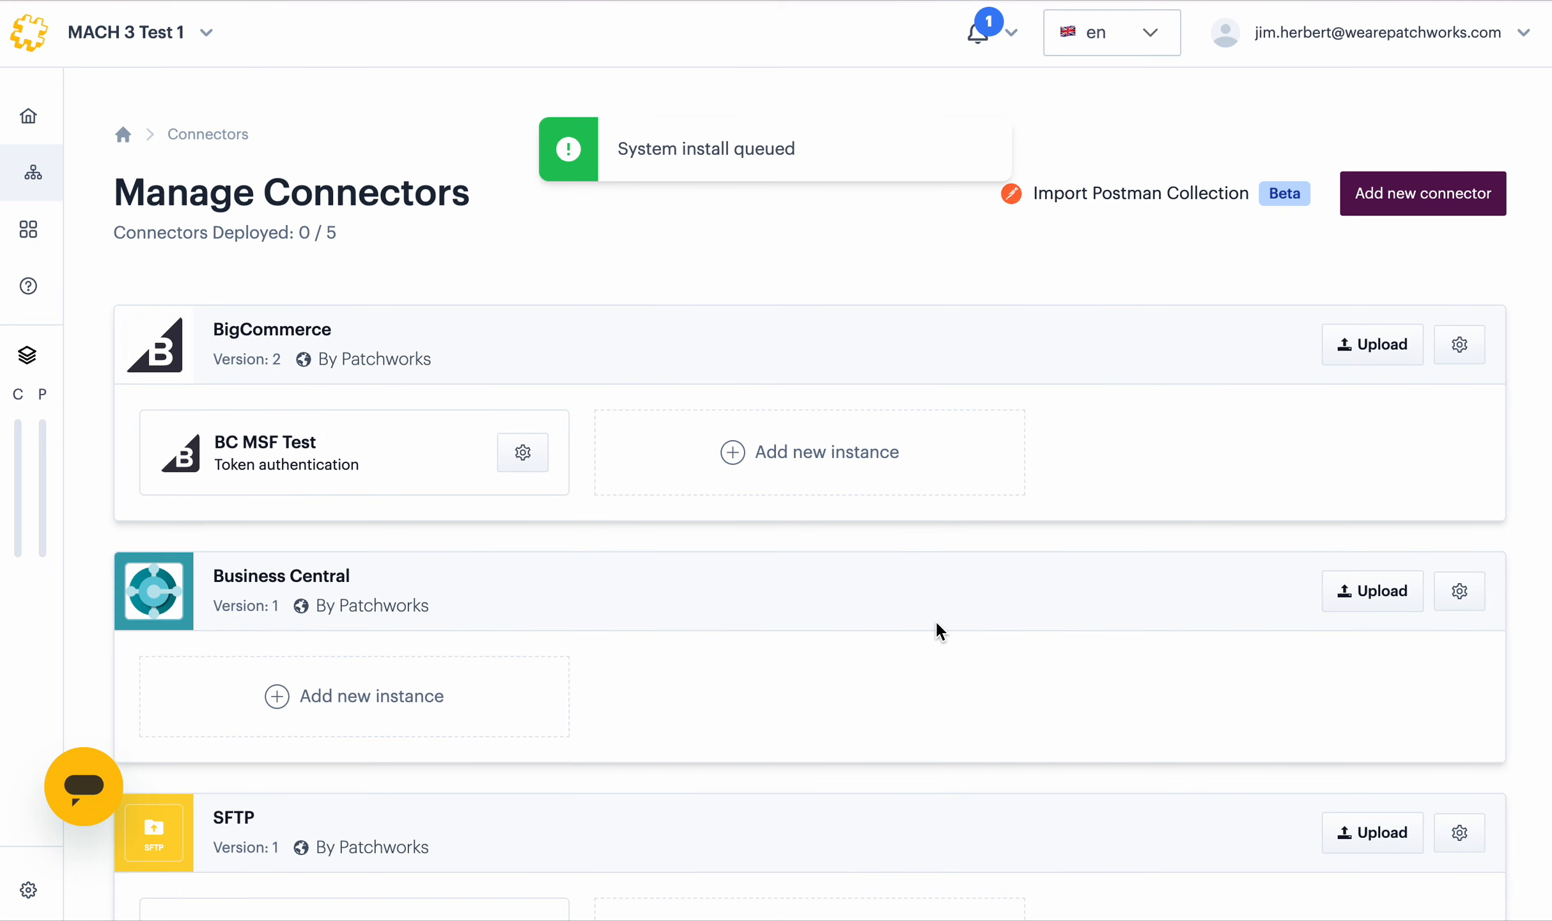
# View the notifications about the connector installations and clear them all
pyautogui.scroll(-2, 722, 527)
pyautogui.scroll(-1, 719, 524)
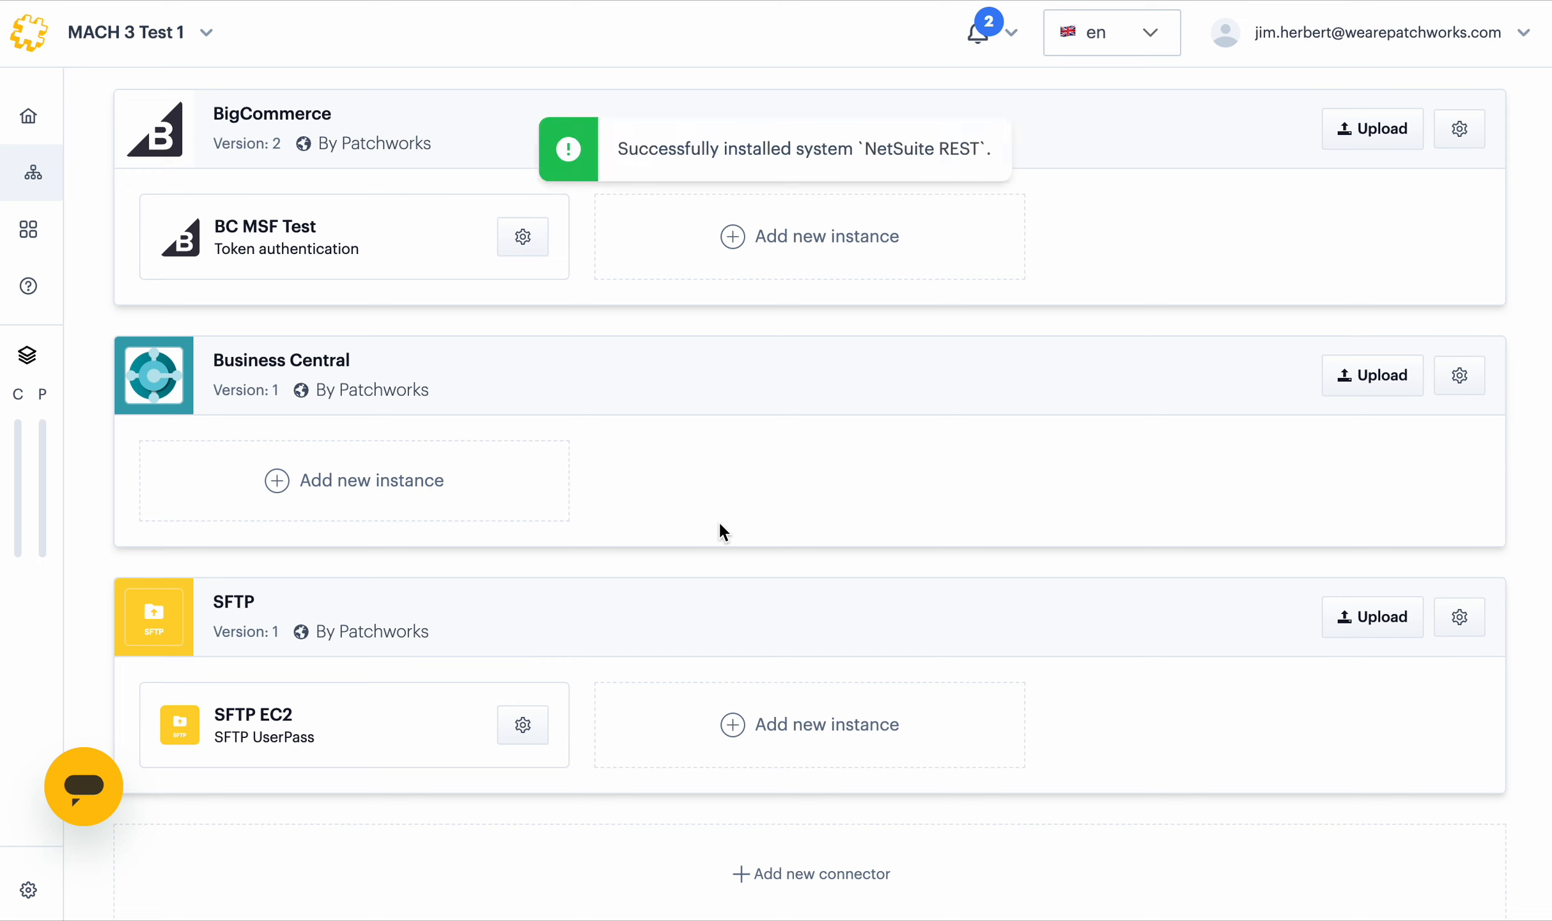
pyautogui.click(994, 39)
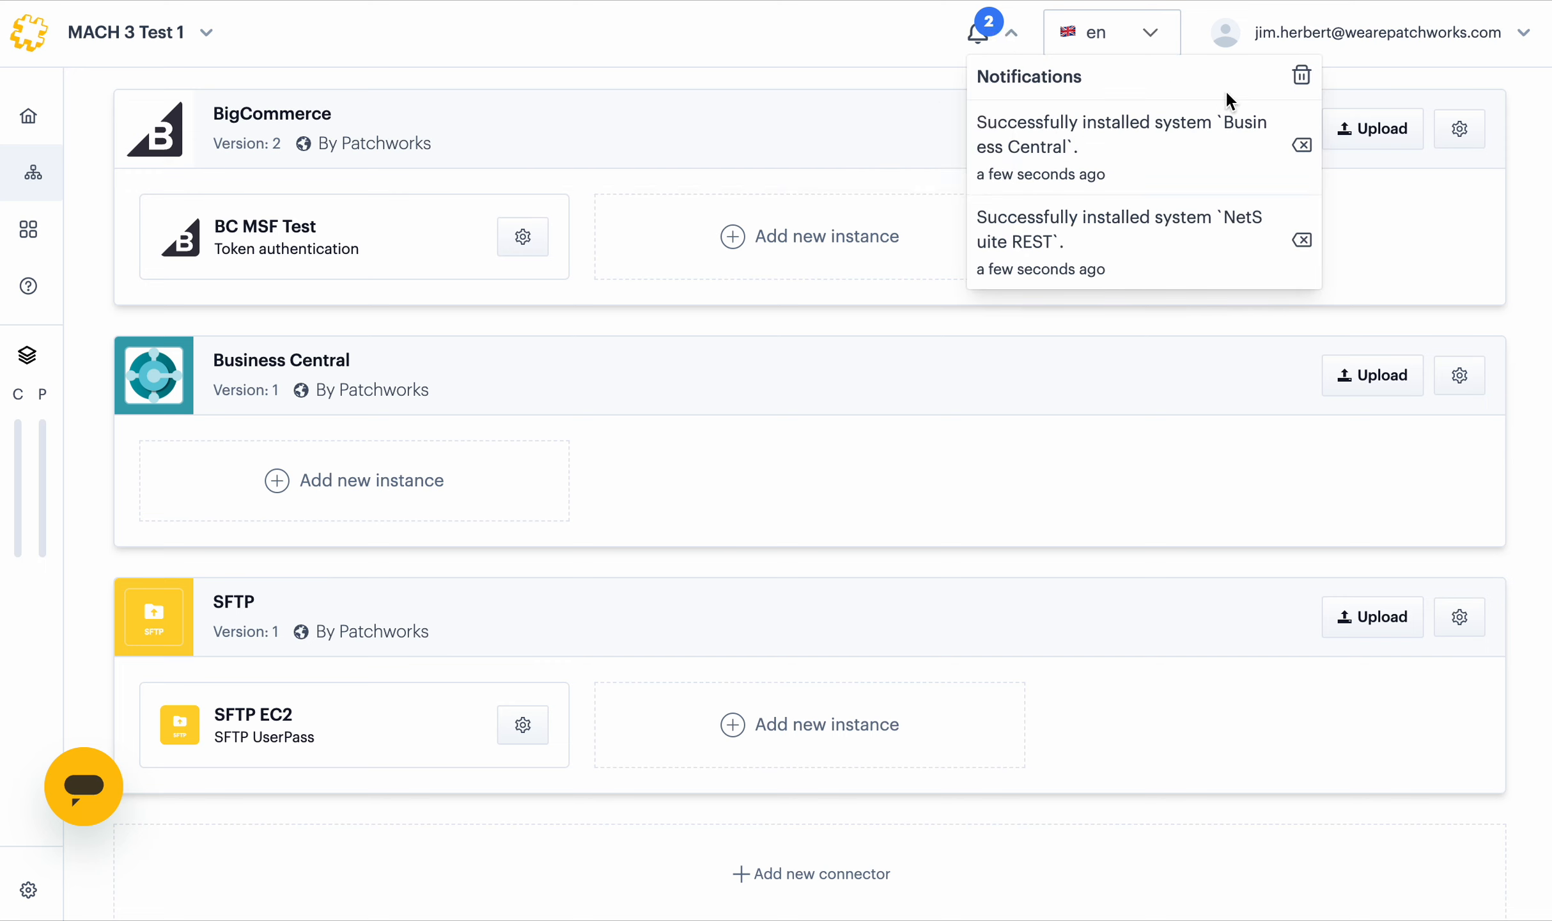
pyautogui.click(1300, 76)
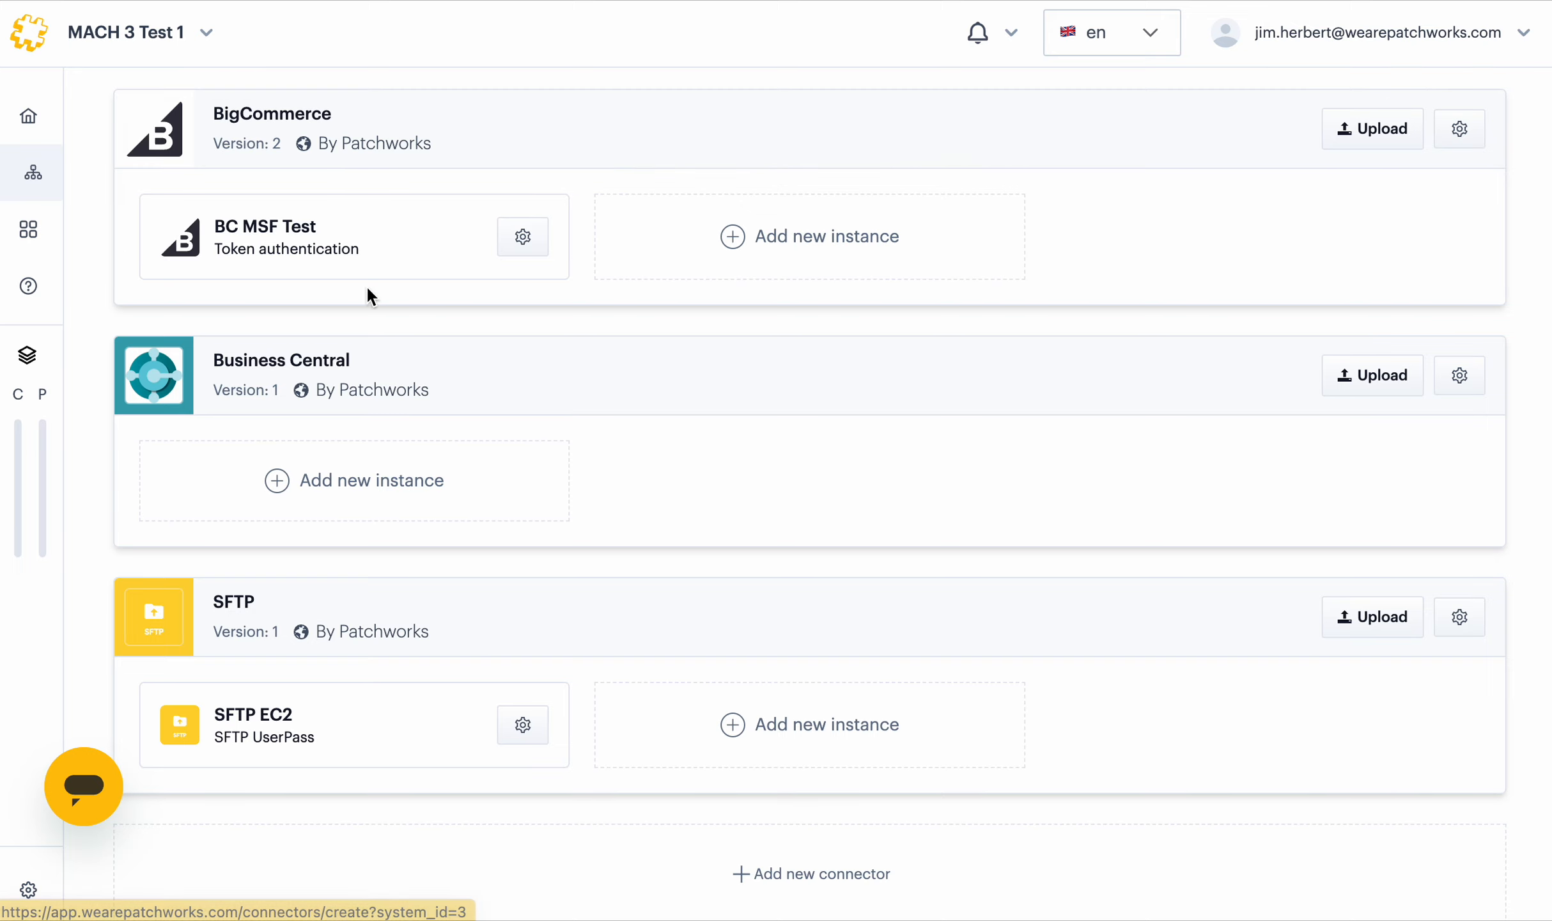
# Review the installed connectors and their instances, and look at the setup form for a new custom connector
pyautogui.scroll(-5, 338, 618)
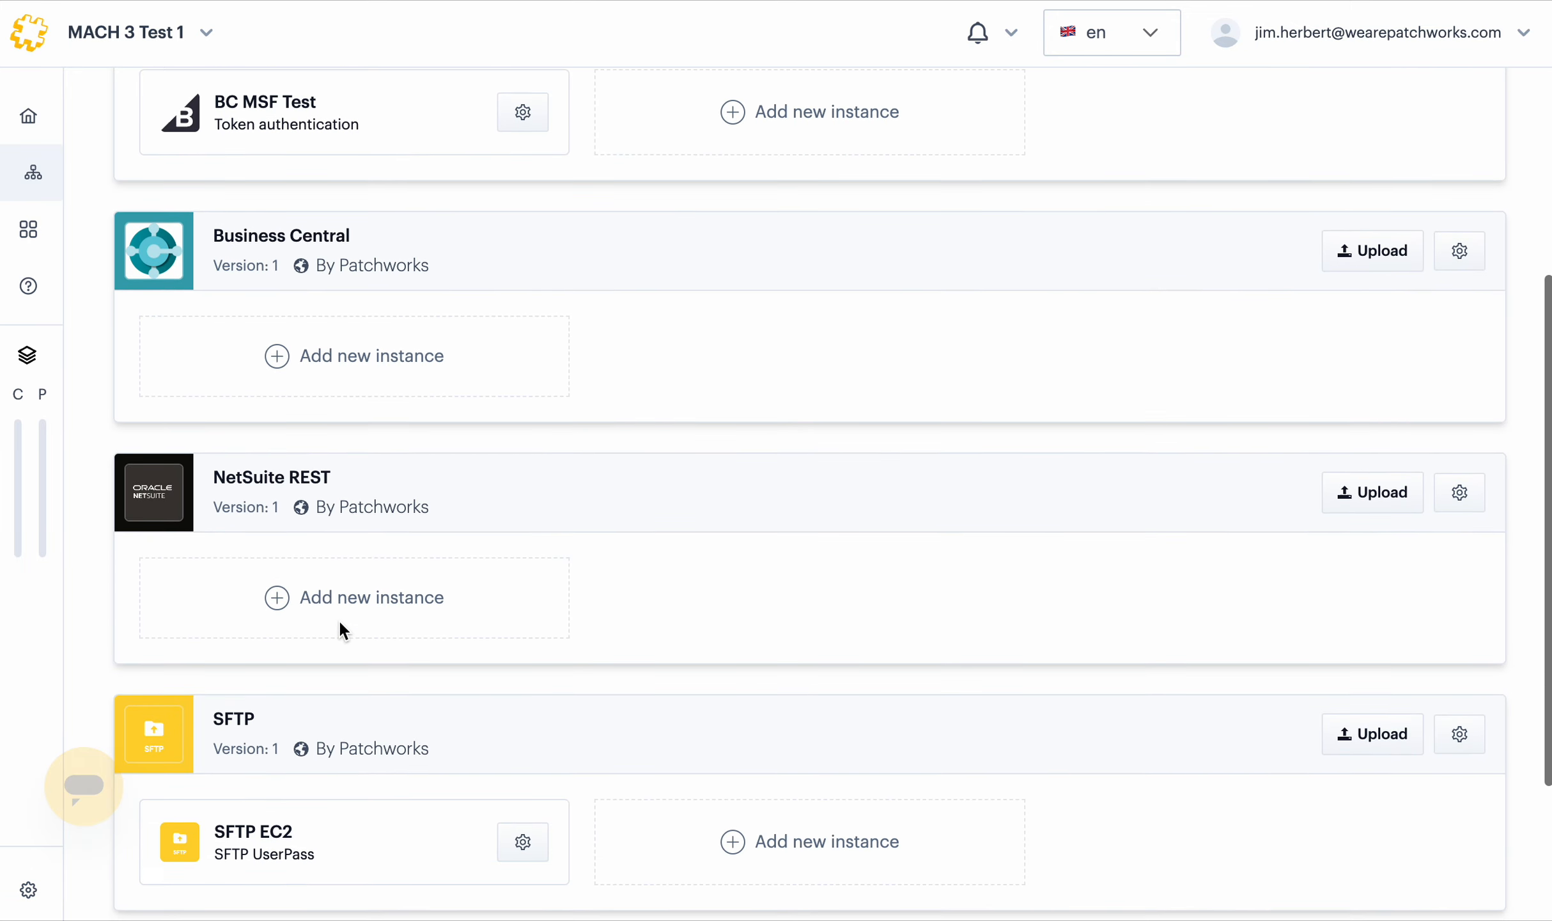
pyautogui.scroll(-3, 335, 722)
pyautogui.scroll(7, 775, 733)
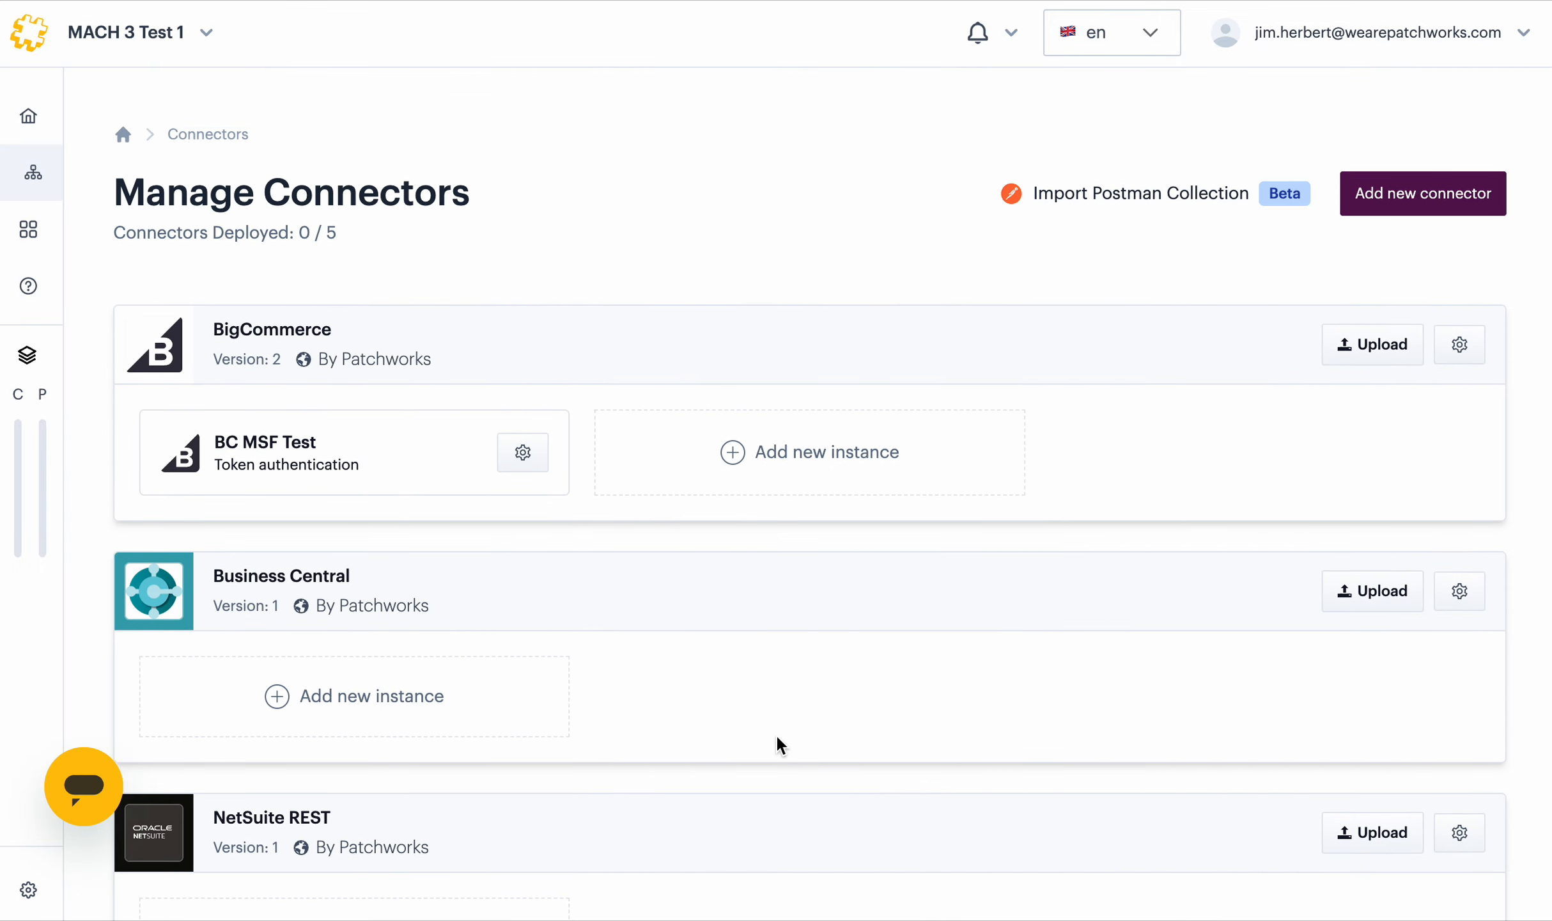
pyautogui.scroll(-3, 775, 734)
pyautogui.scroll(-2, 776, 742)
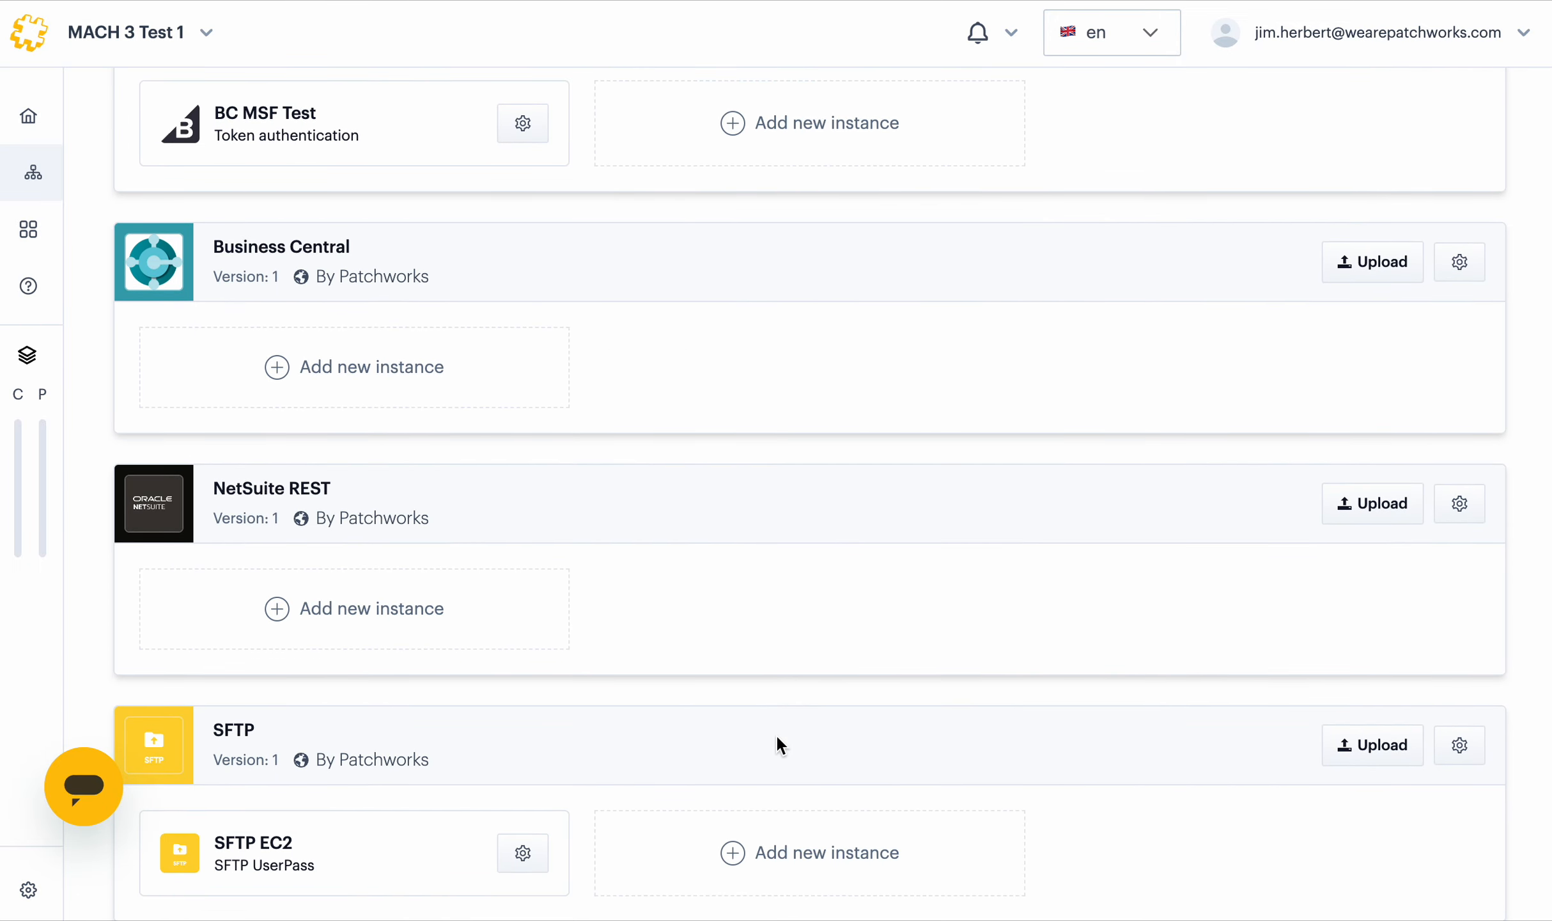
pyautogui.scroll(5, 776, 742)
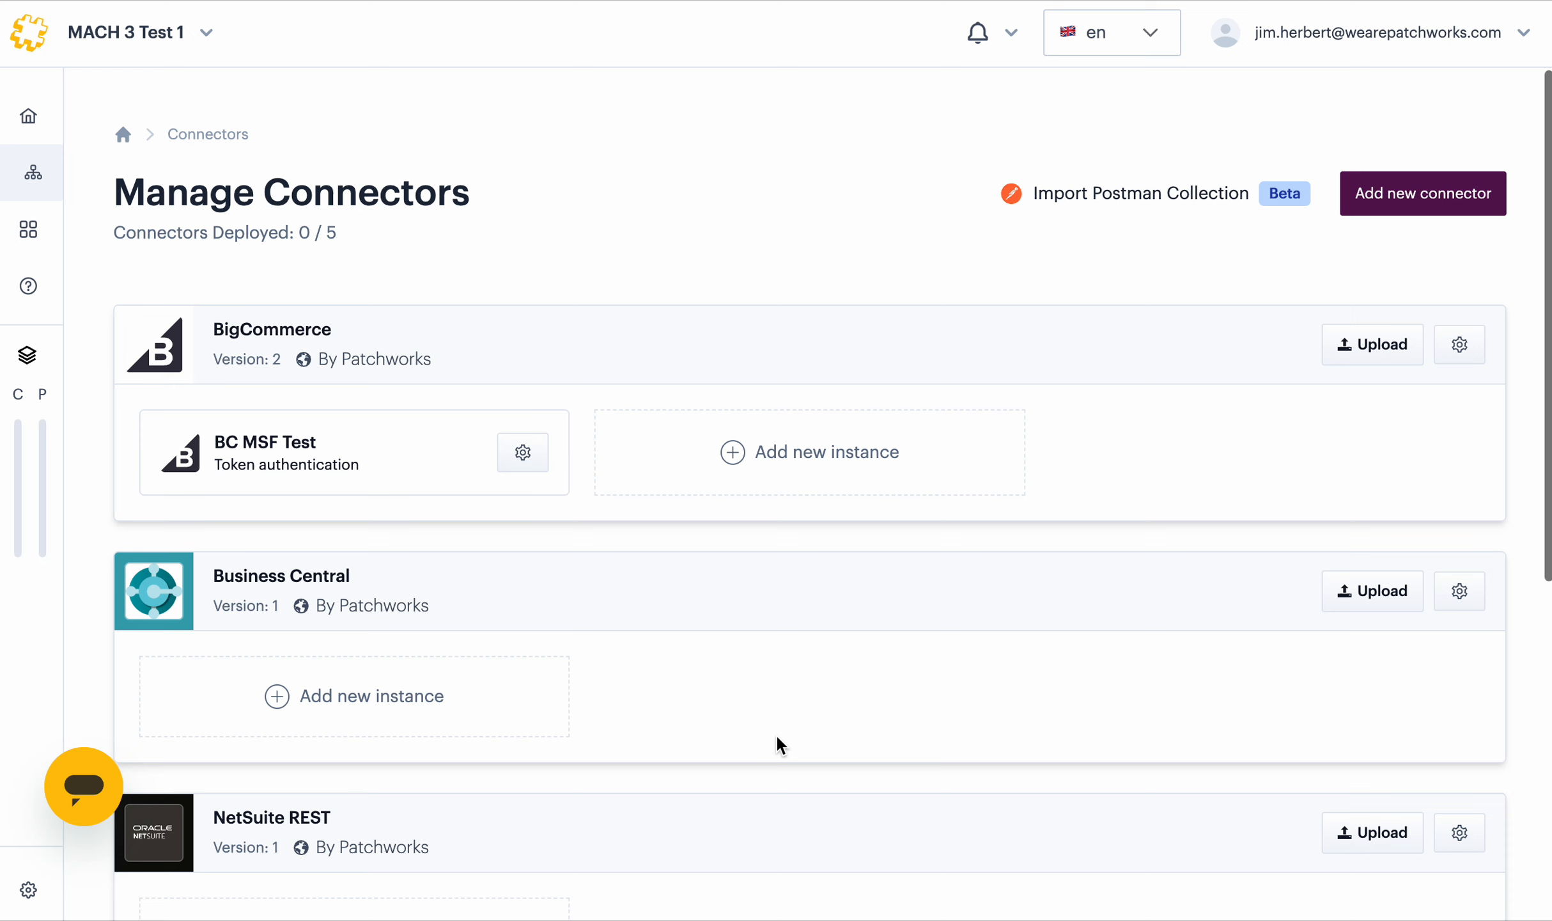
pyautogui.click(1402, 202)
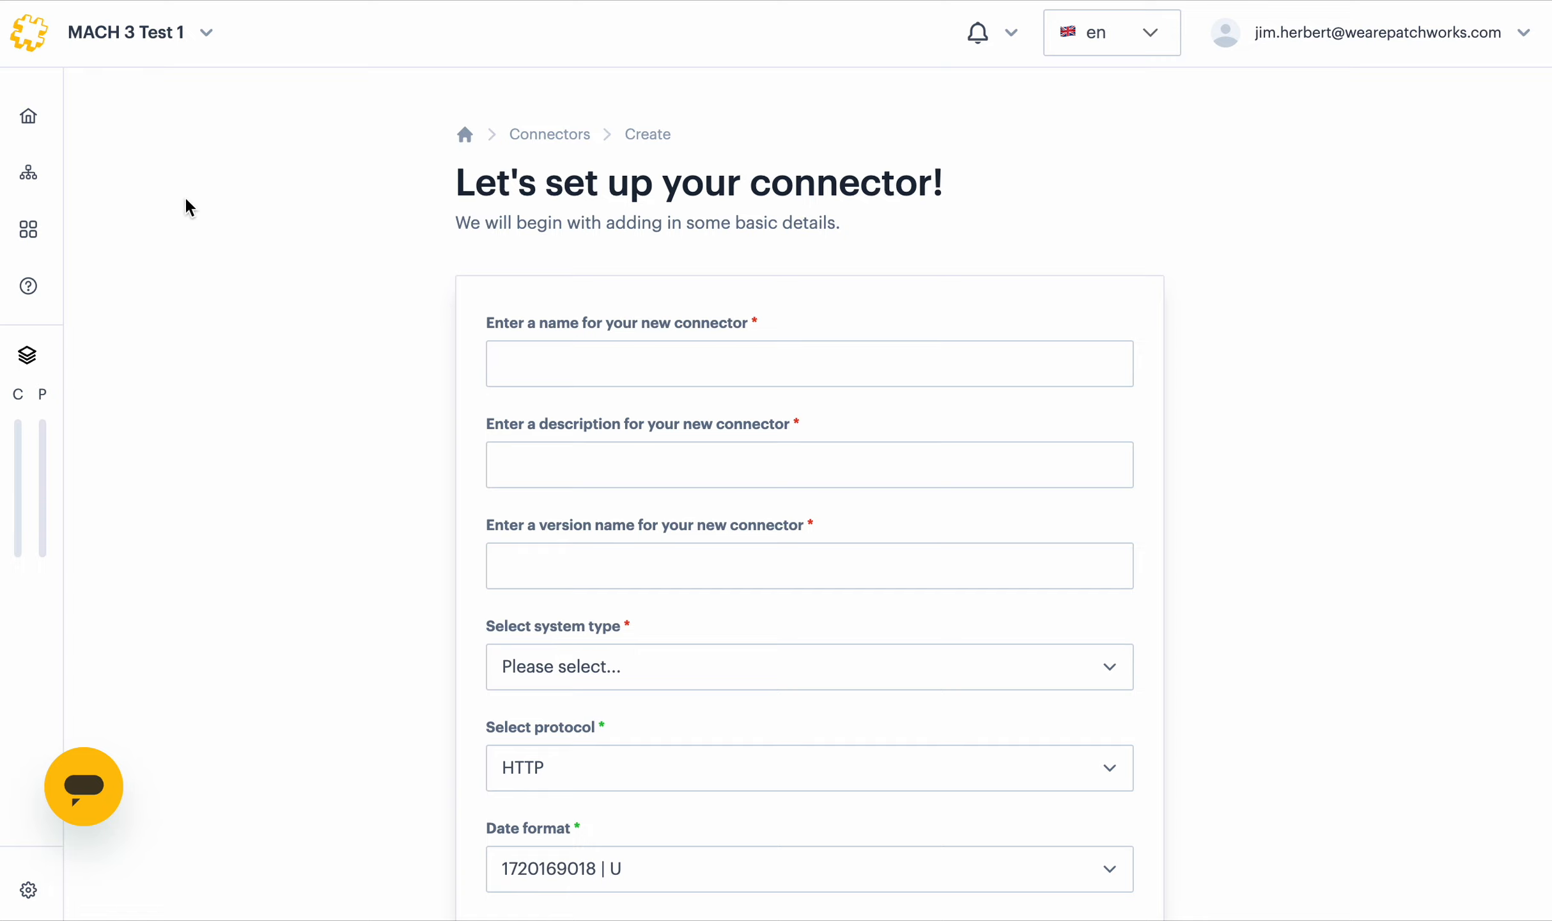
pyautogui.moveTo(38, 176)
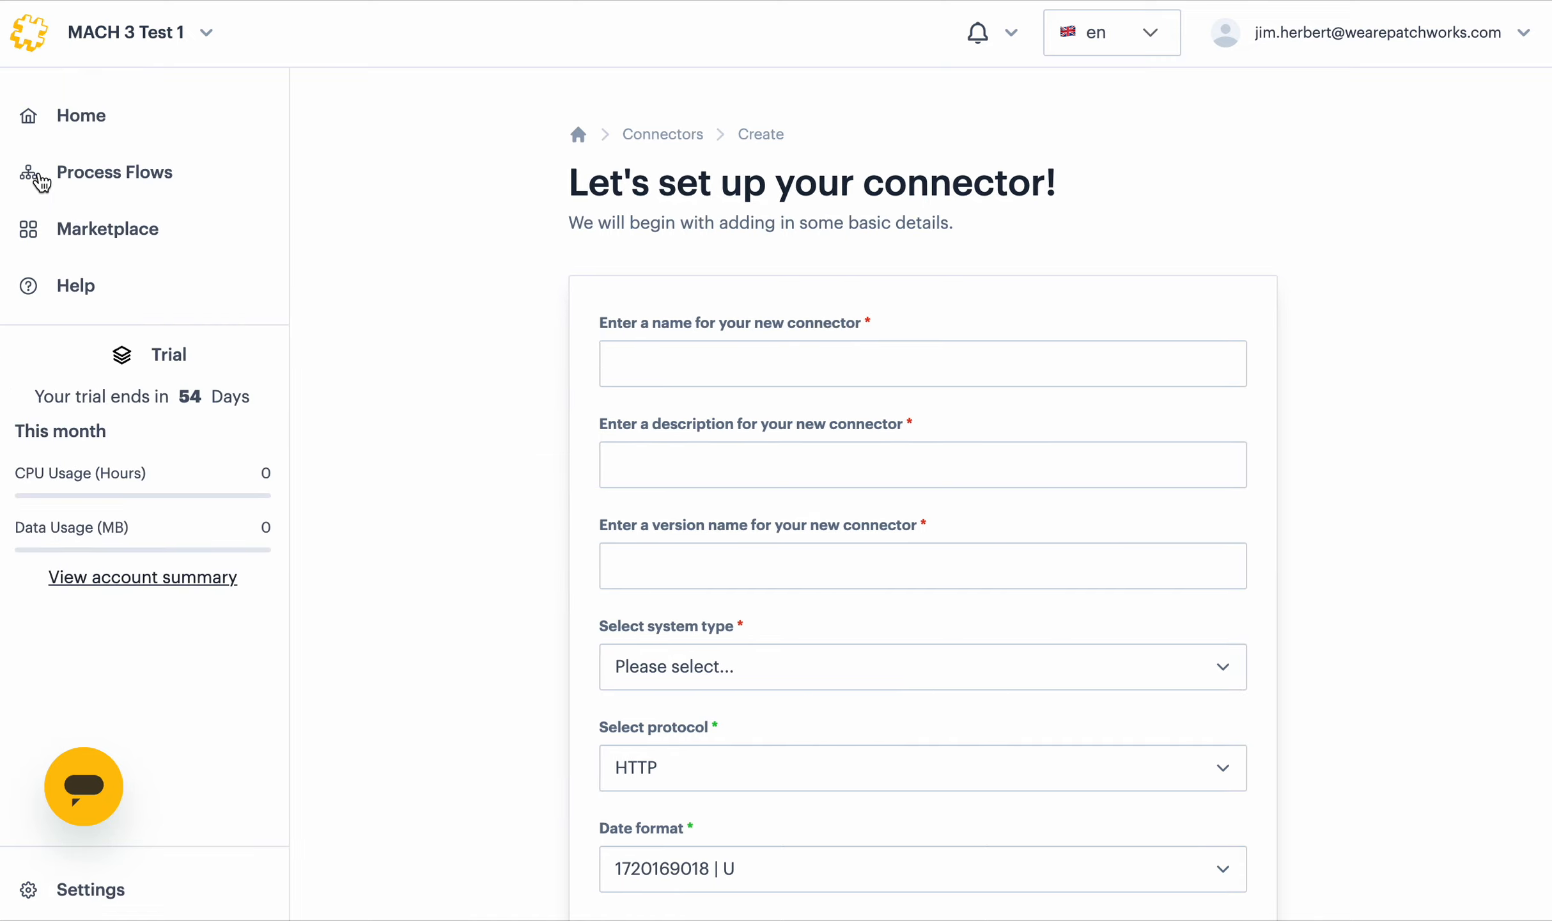
pyautogui.click(93, 175)
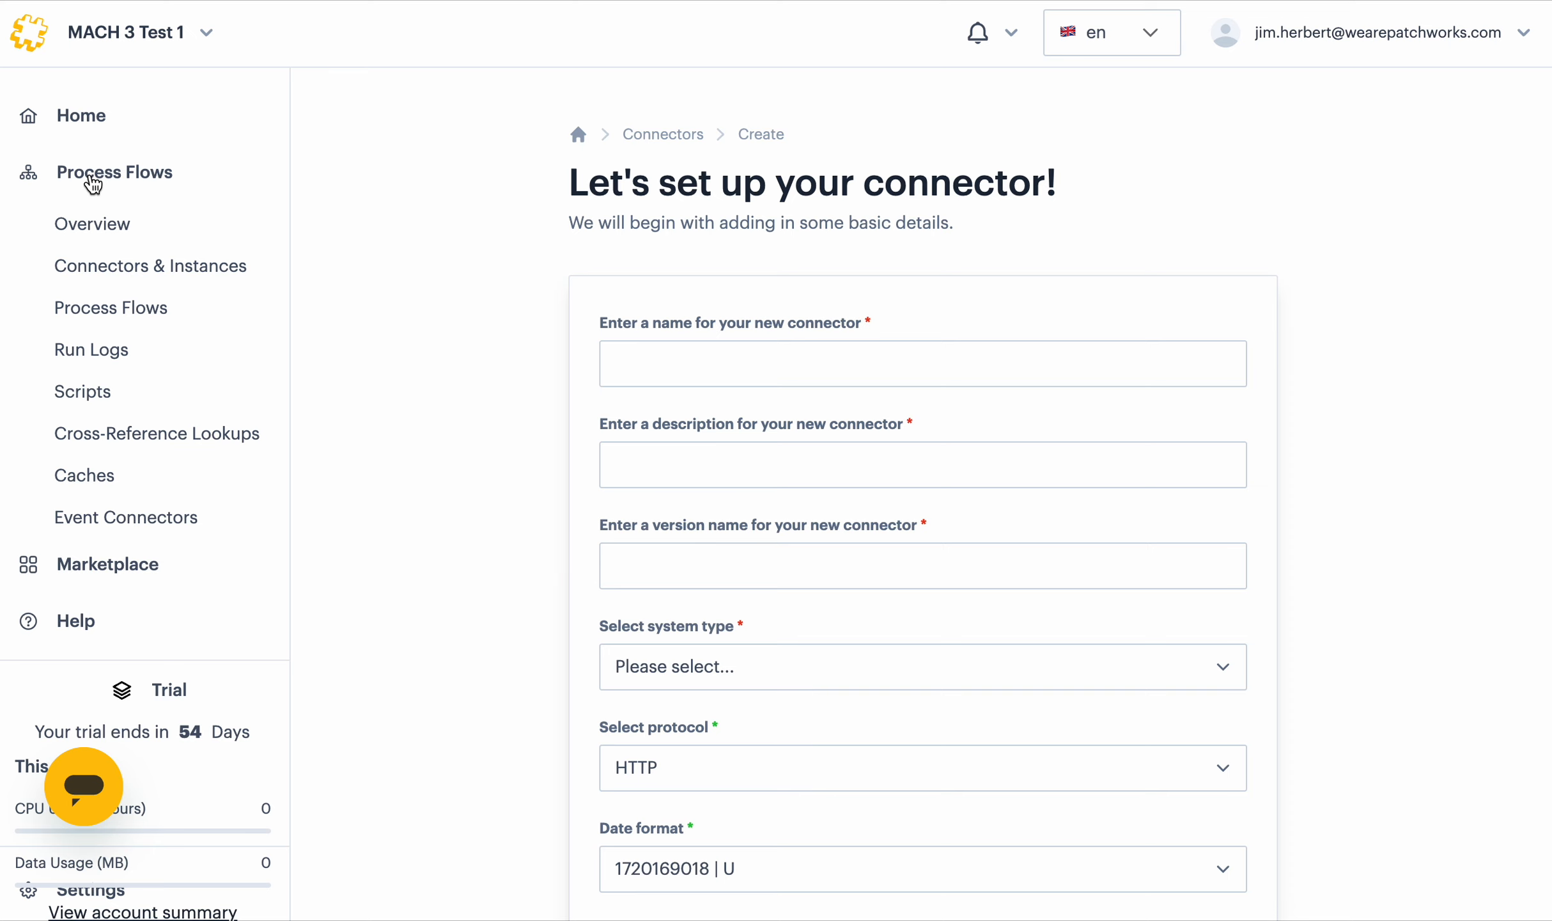
pyautogui.click(134, 273)
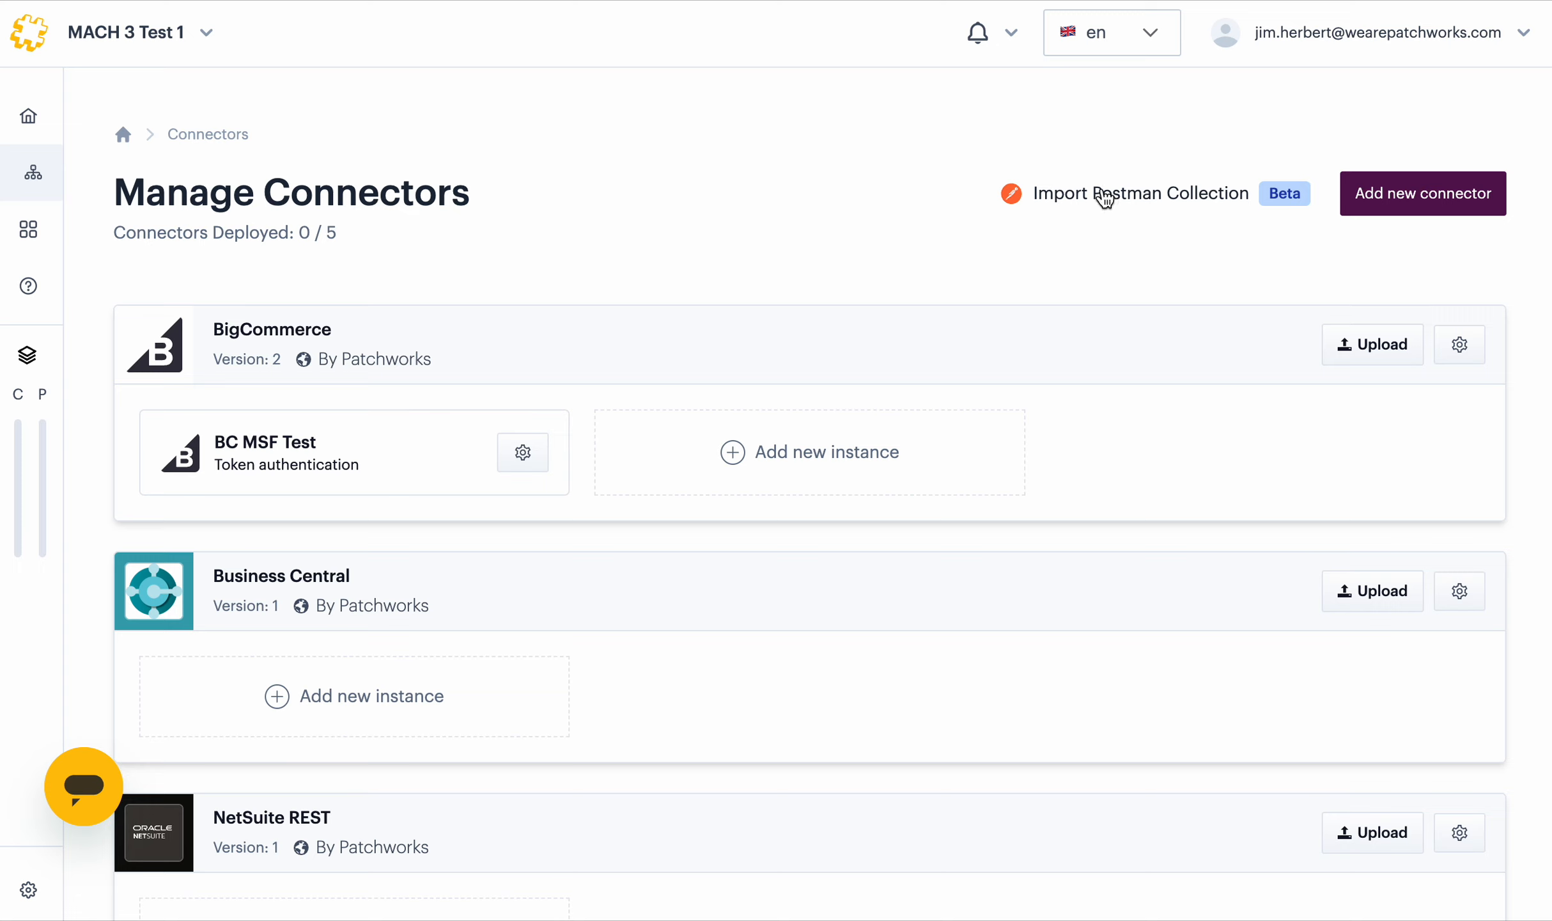
# Examine the Postman Collection import options without importing, and look over the connector list again
pyautogui.click(1104, 199)
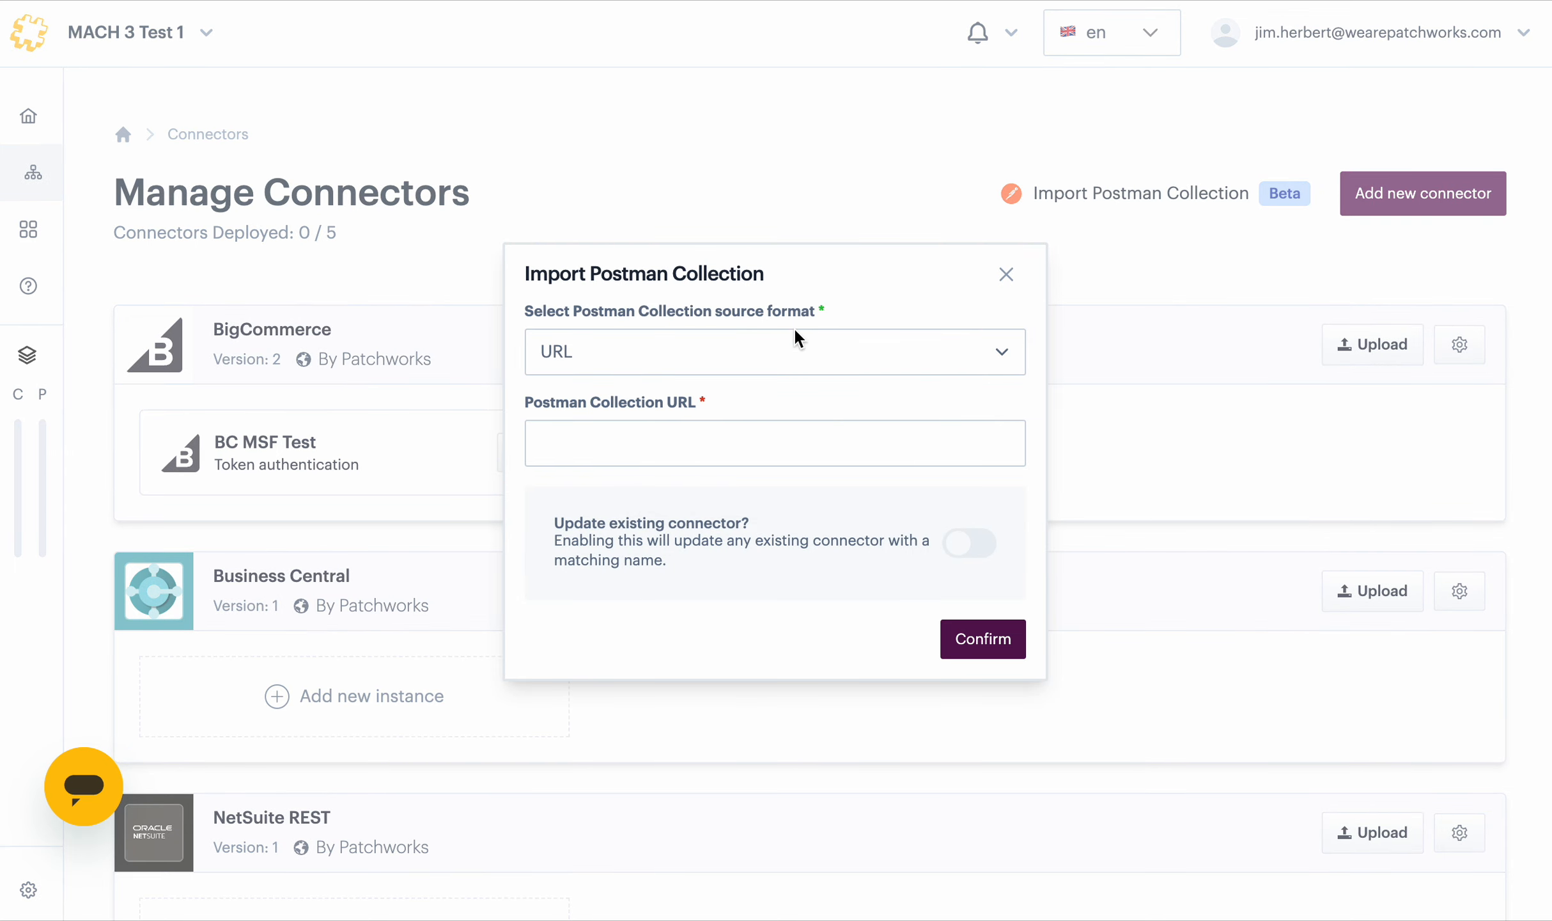
pyautogui.click(1006, 273)
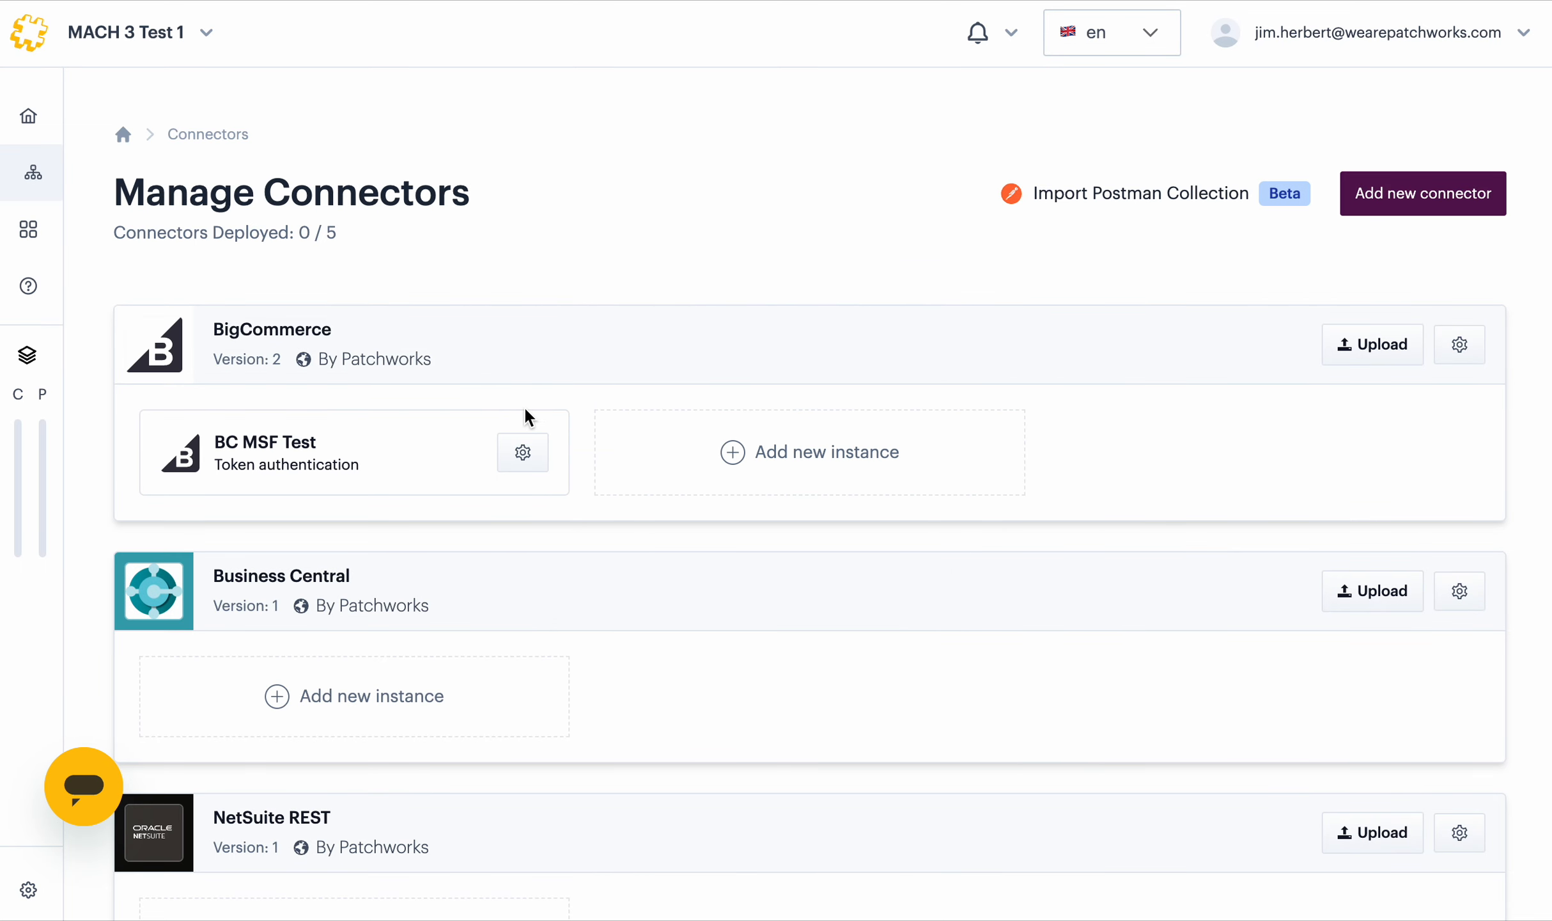
pyautogui.scroll(-5, 616, 393)
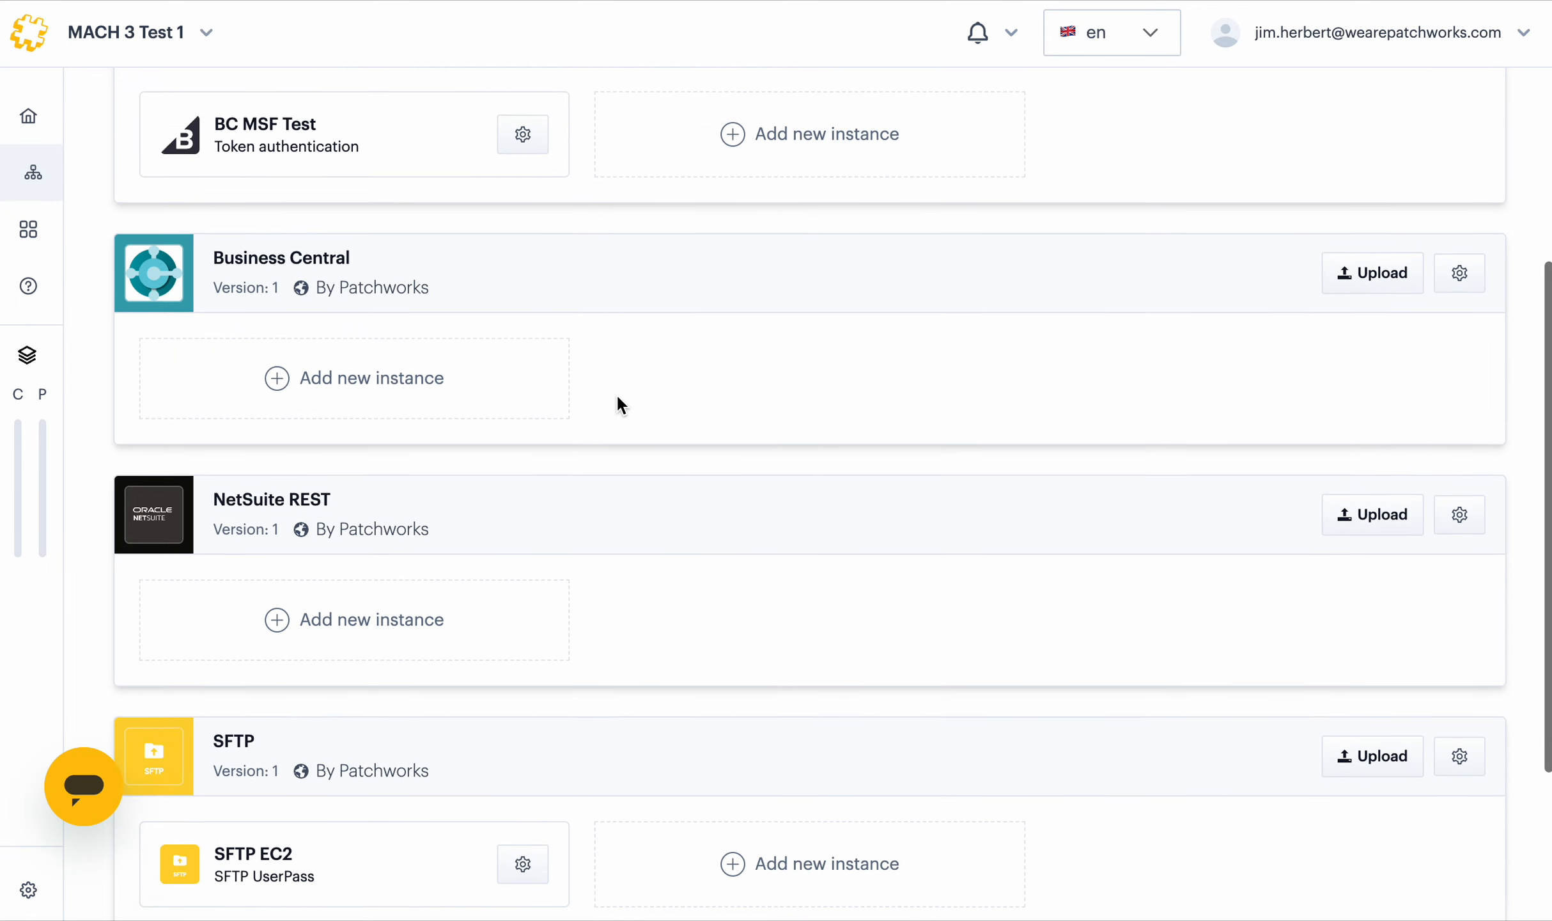
pyautogui.scroll(-1, 616, 393)
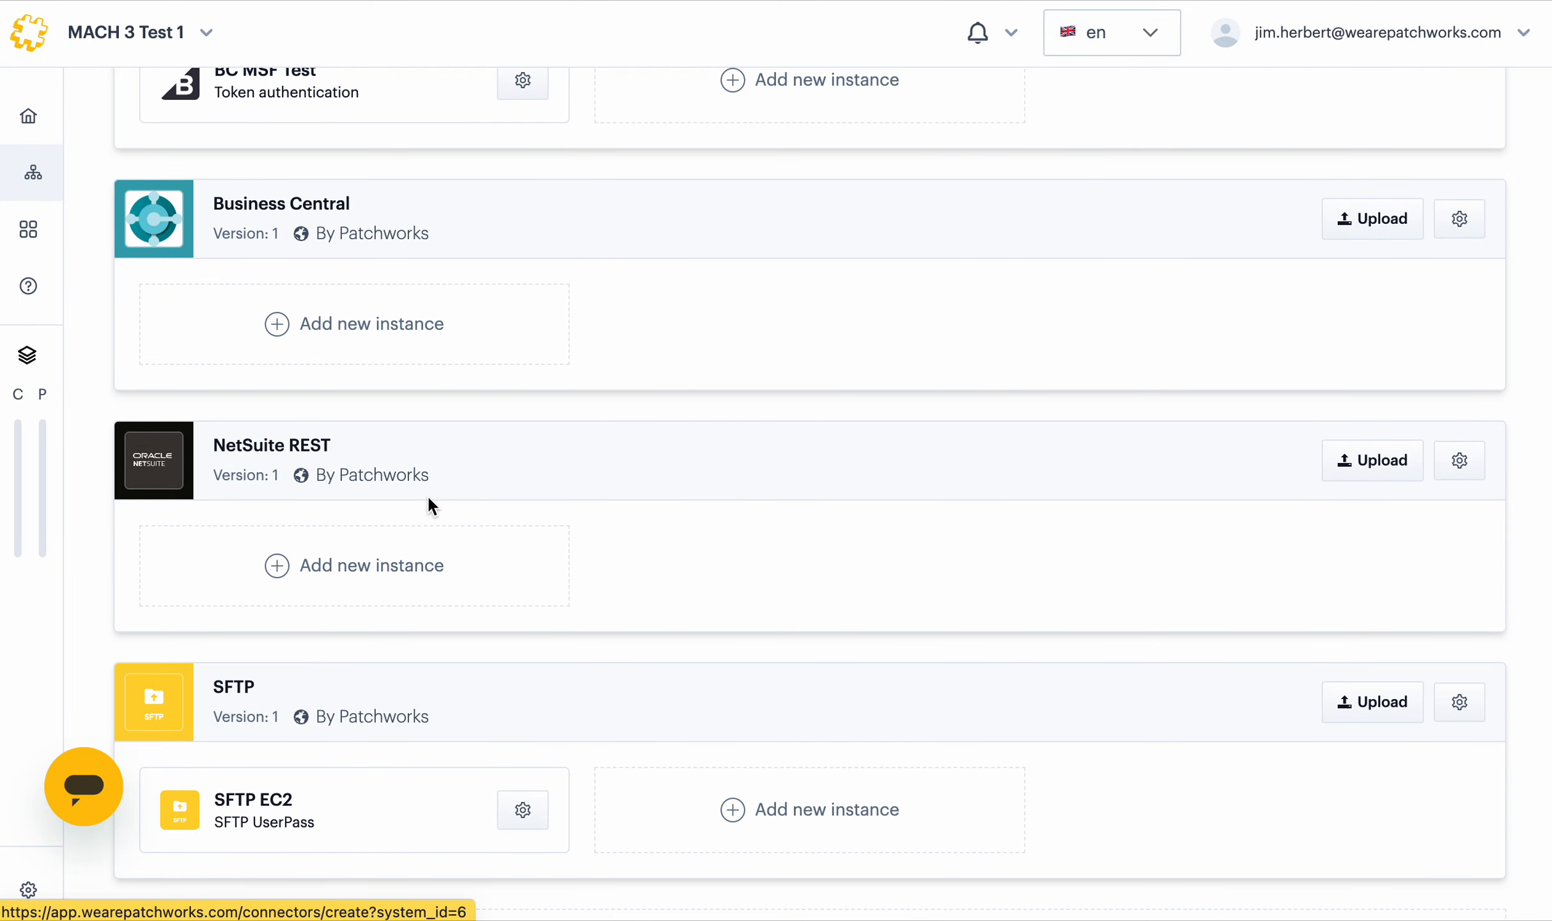
pyautogui.scroll(5, 831, 402)
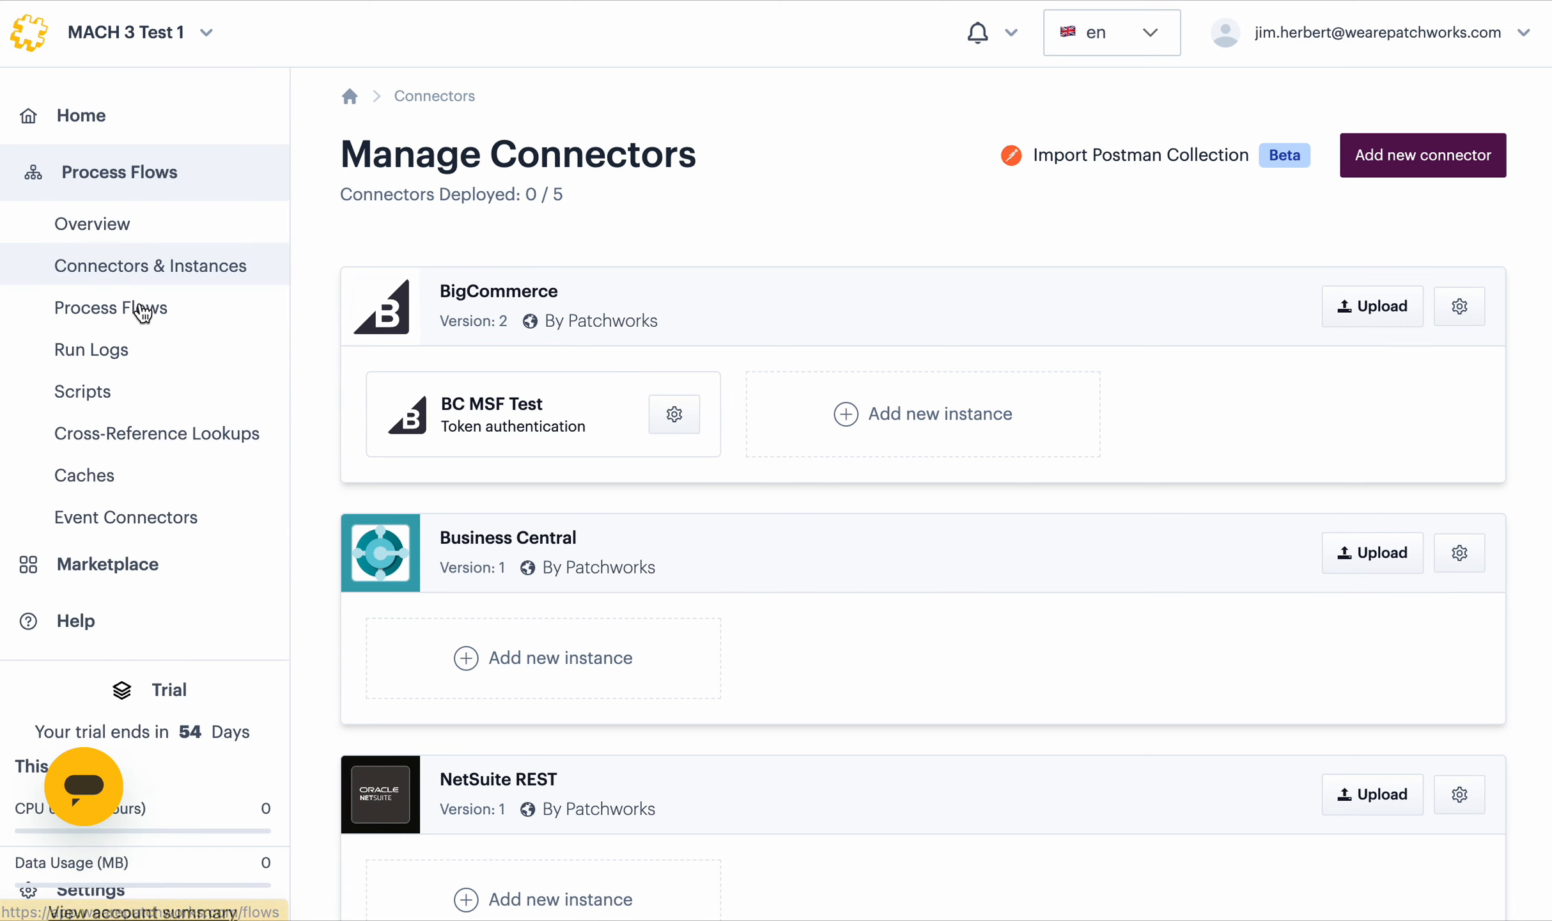
# Create a new process flow named "BC Order multi test"
pyautogui.click(138, 309)
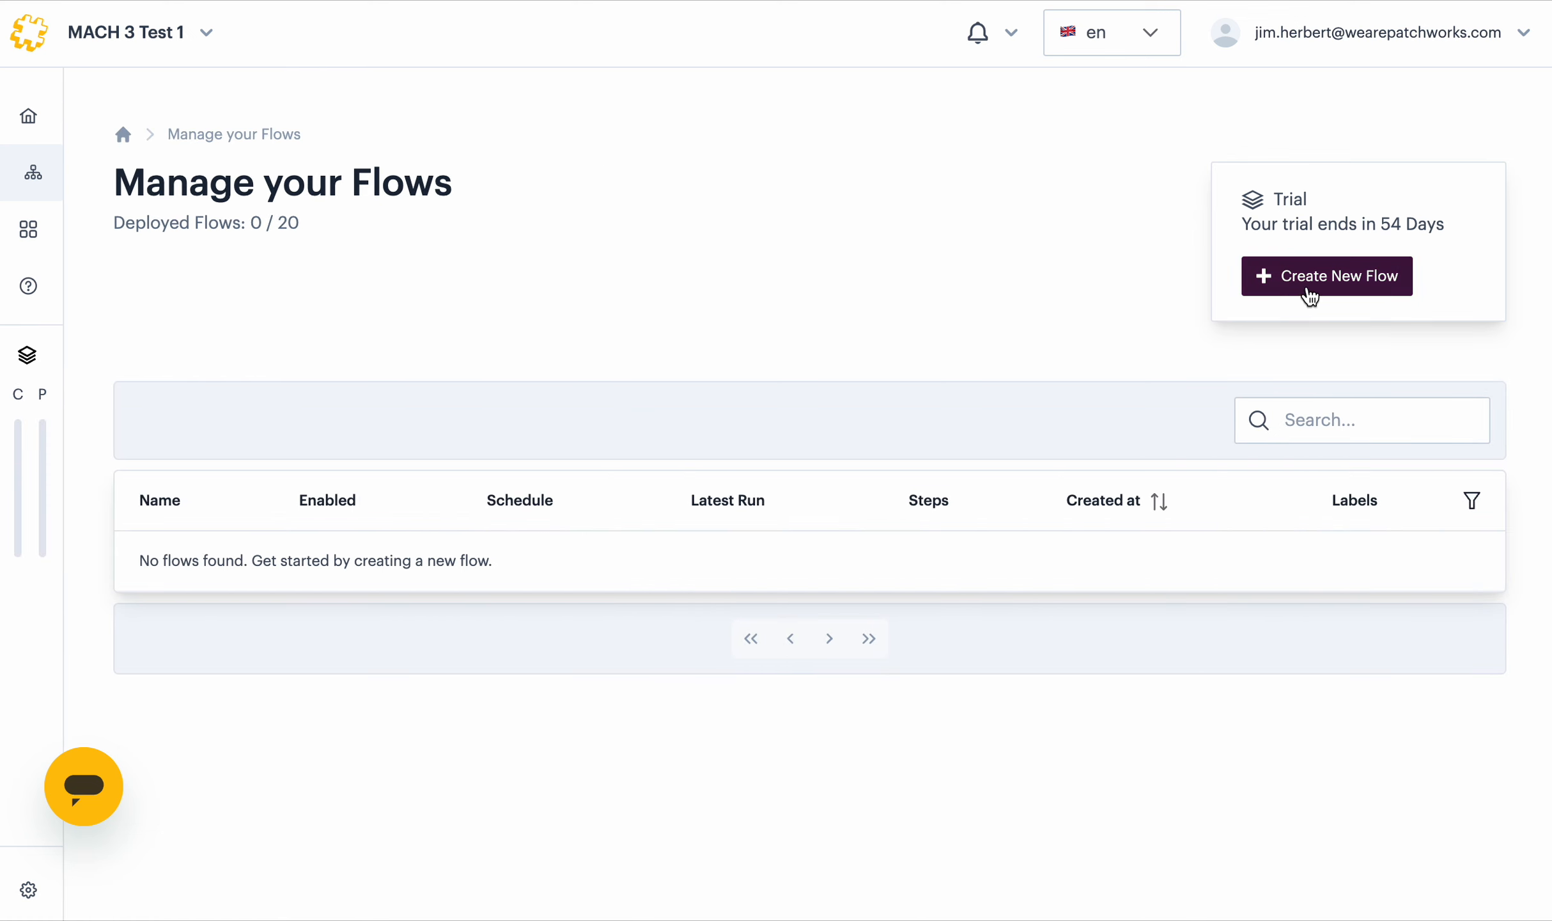
pyautogui.click(1336, 294)
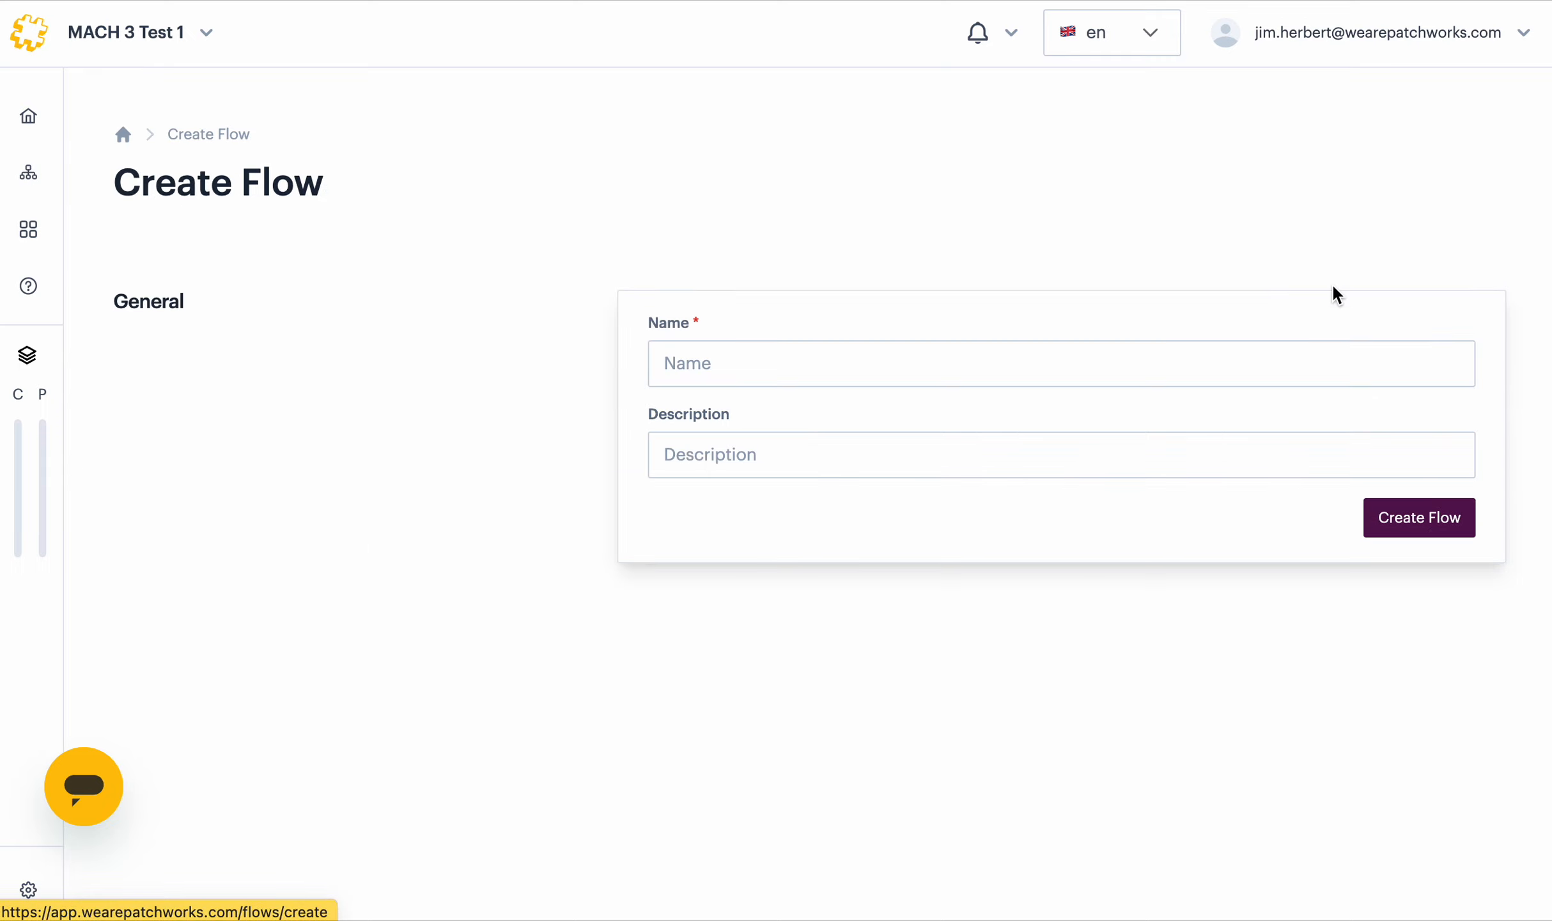
pyautogui.click(925, 351)
pyautogui.write('BC Order multi')
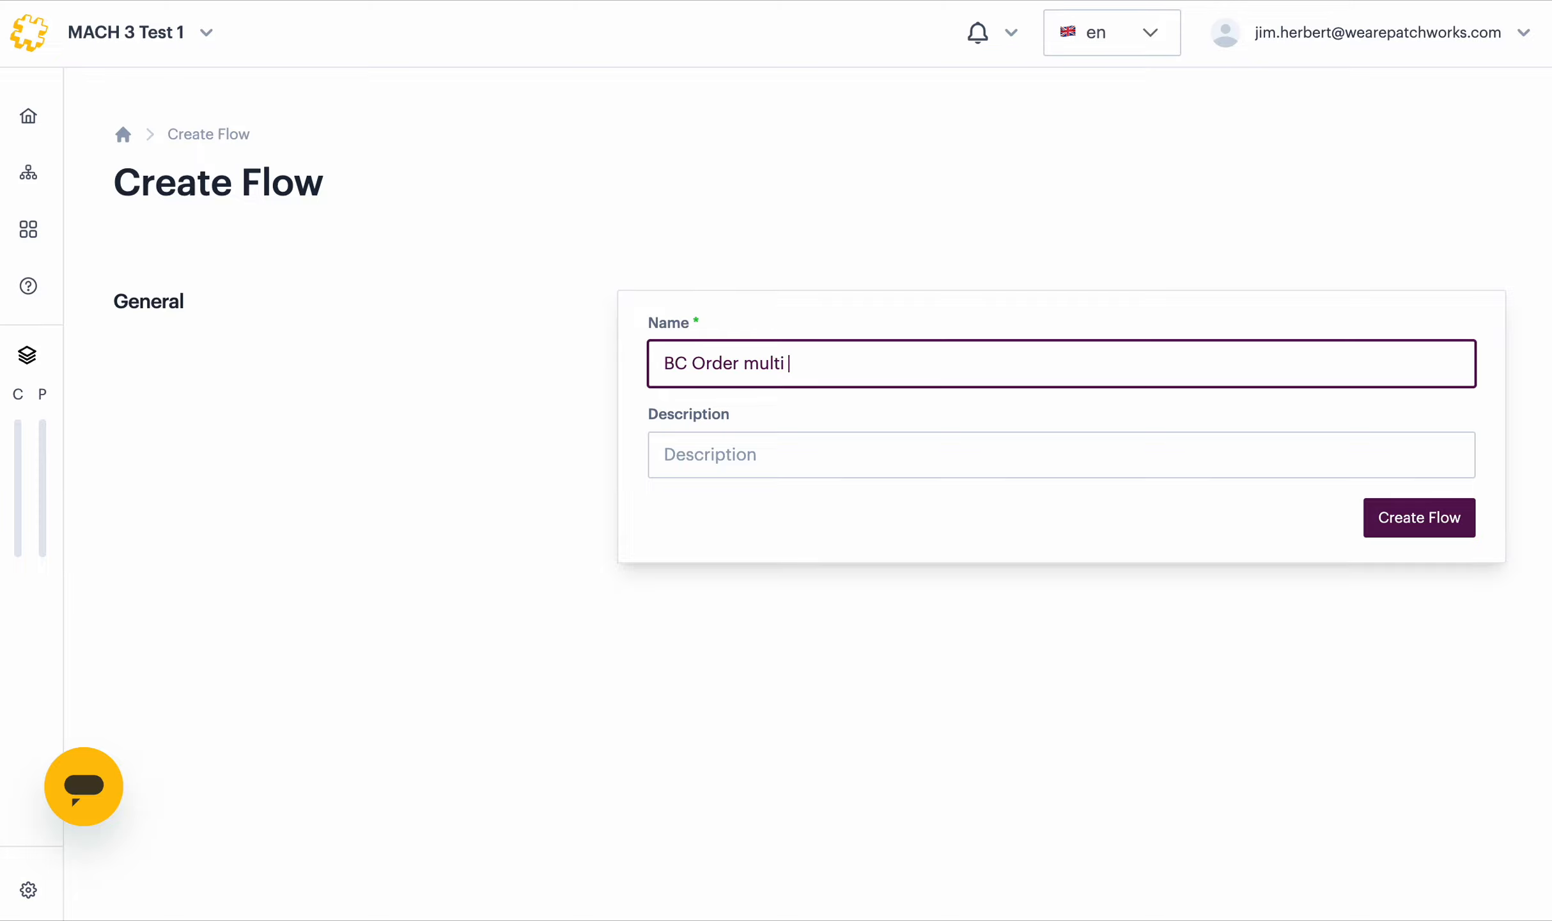
pyautogui.write(' test')
pyautogui.click(1417, 522)
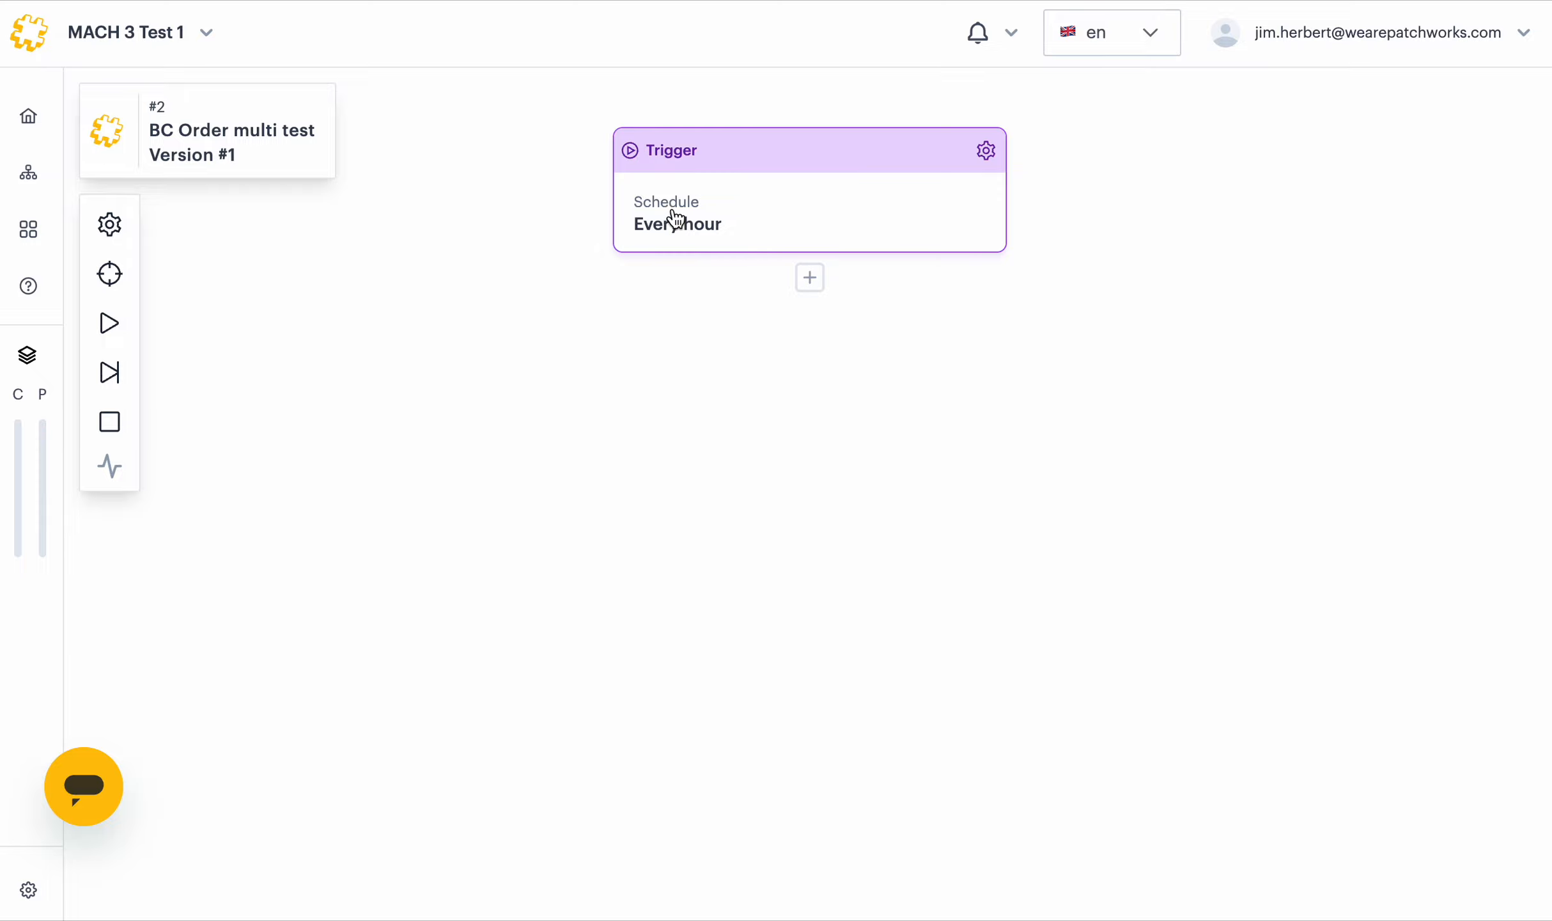
# Examine the trigger's hourly schedule and its available occurrence options, leaving the settings unchanged
pyautogui.click(986, 151)
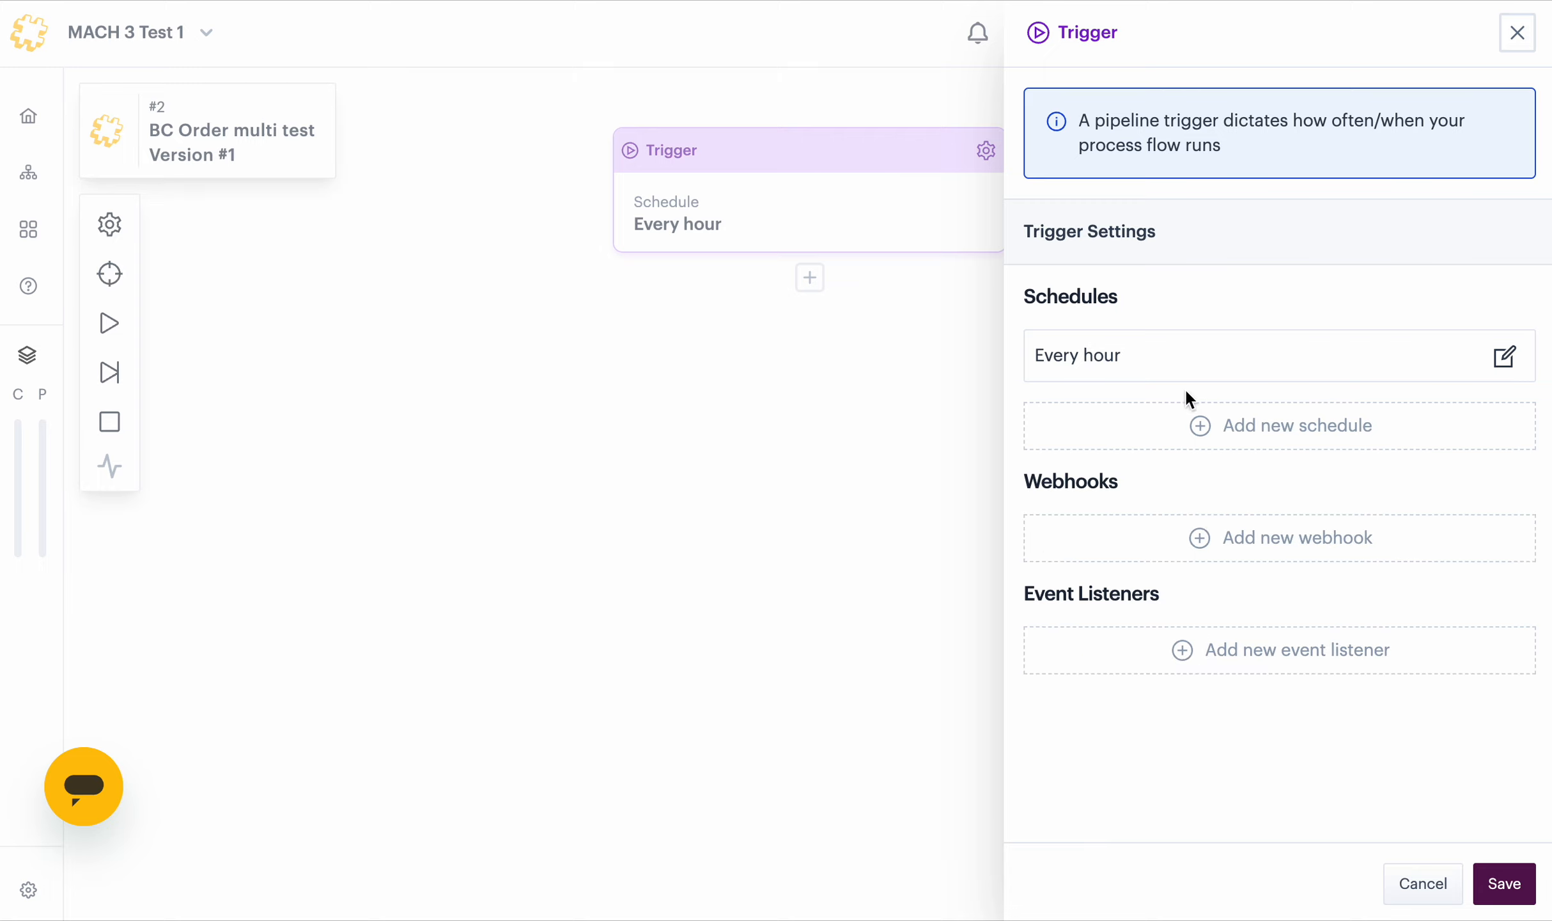
pyautogui.click(1503, 357)
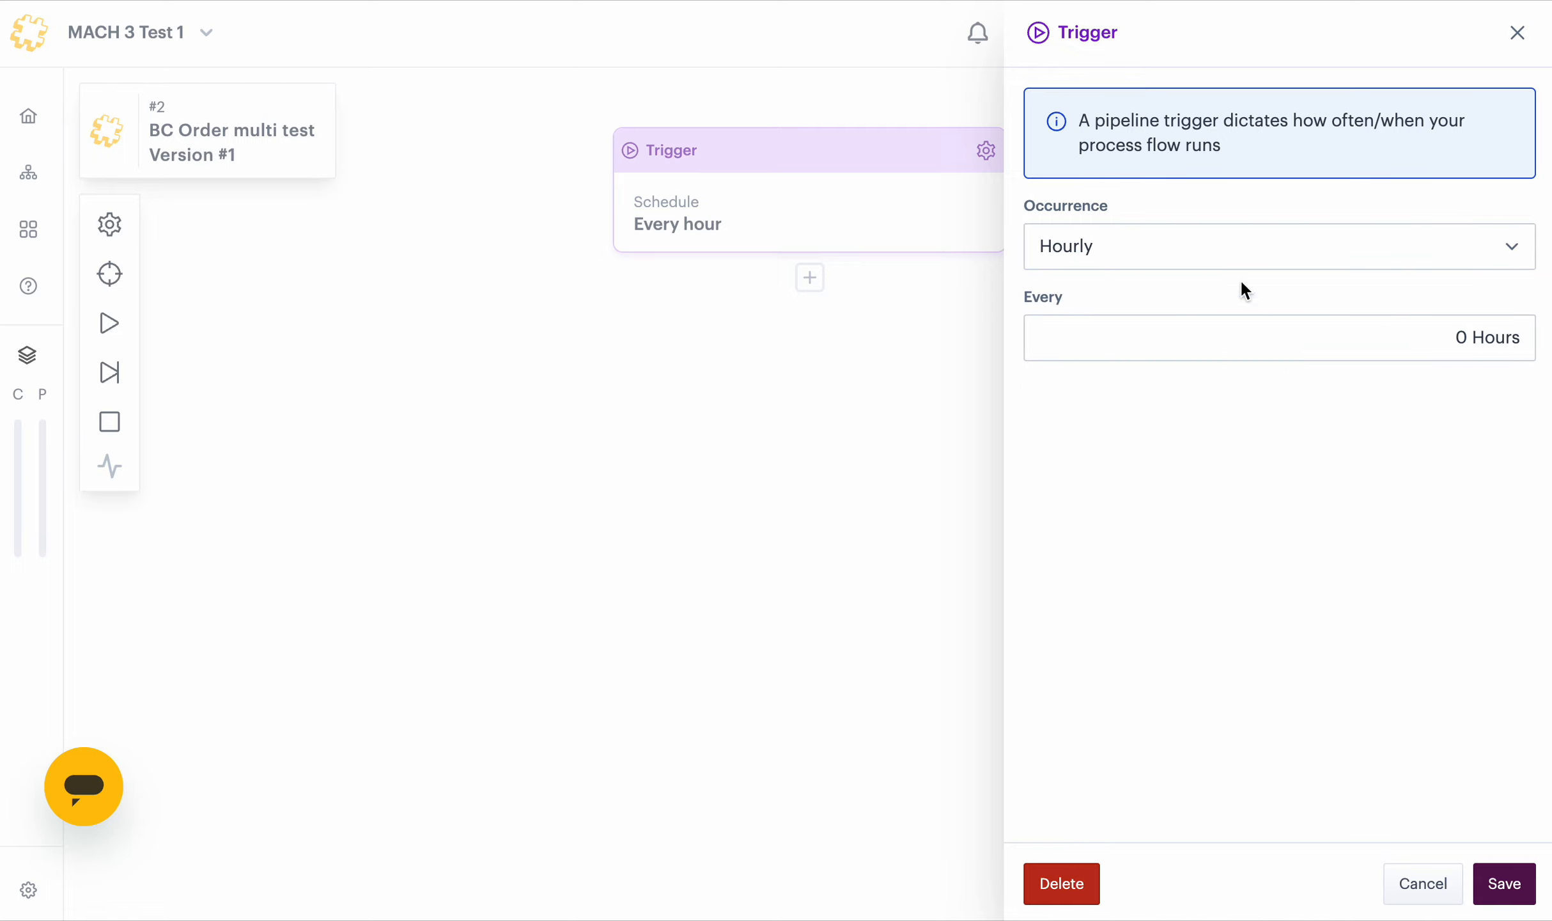
pyautogui.click(1358, 250)
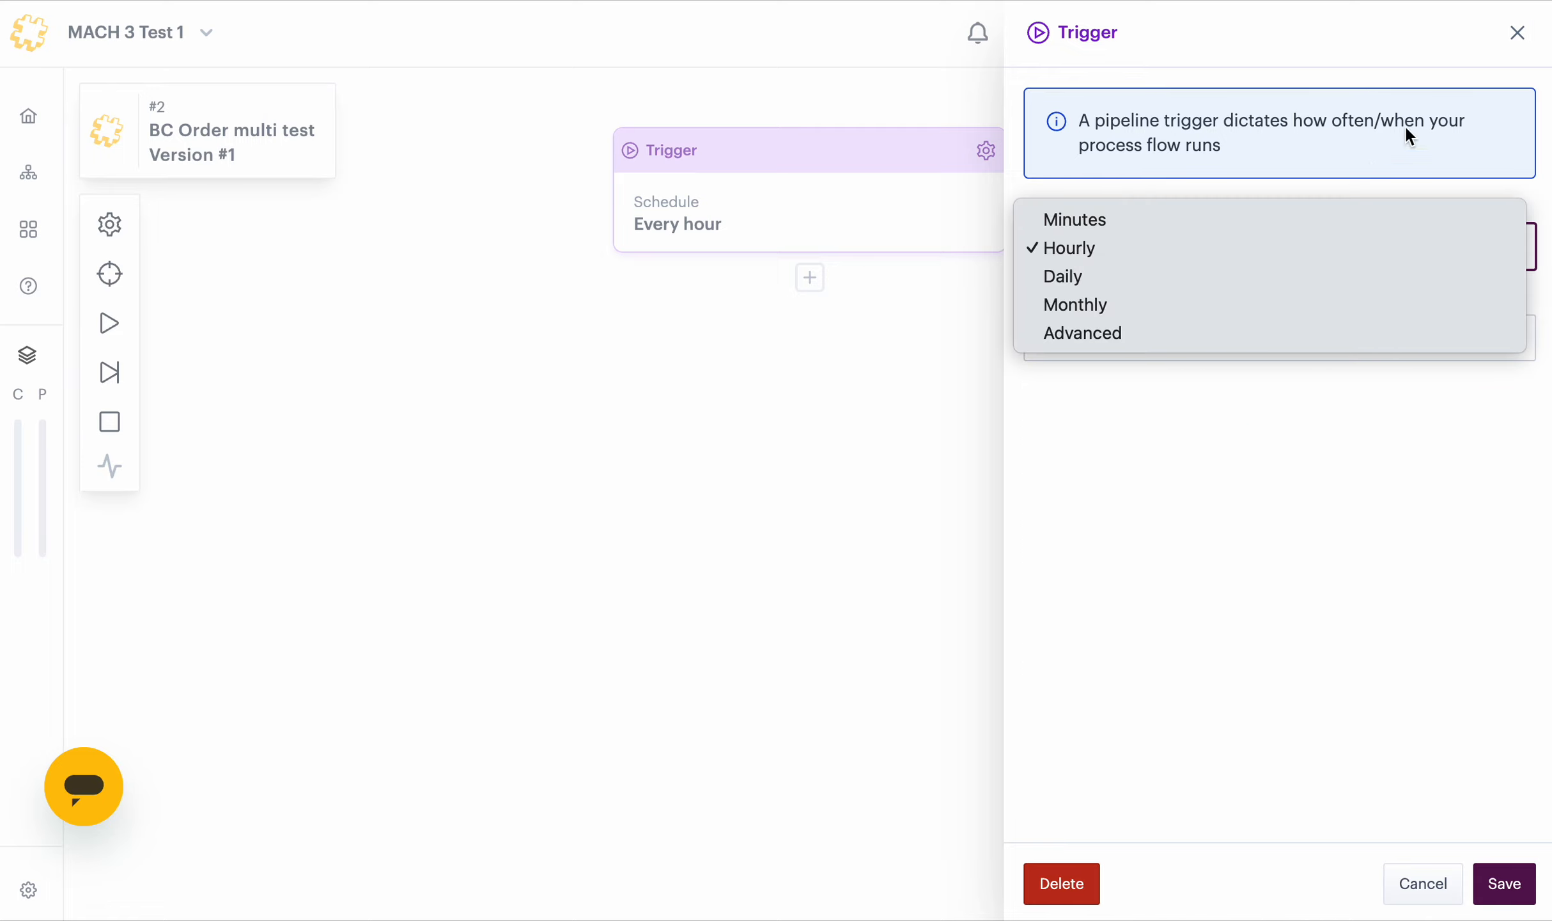
pyautogui.click(1524, 36)
pyautogui.click(1519, 35)
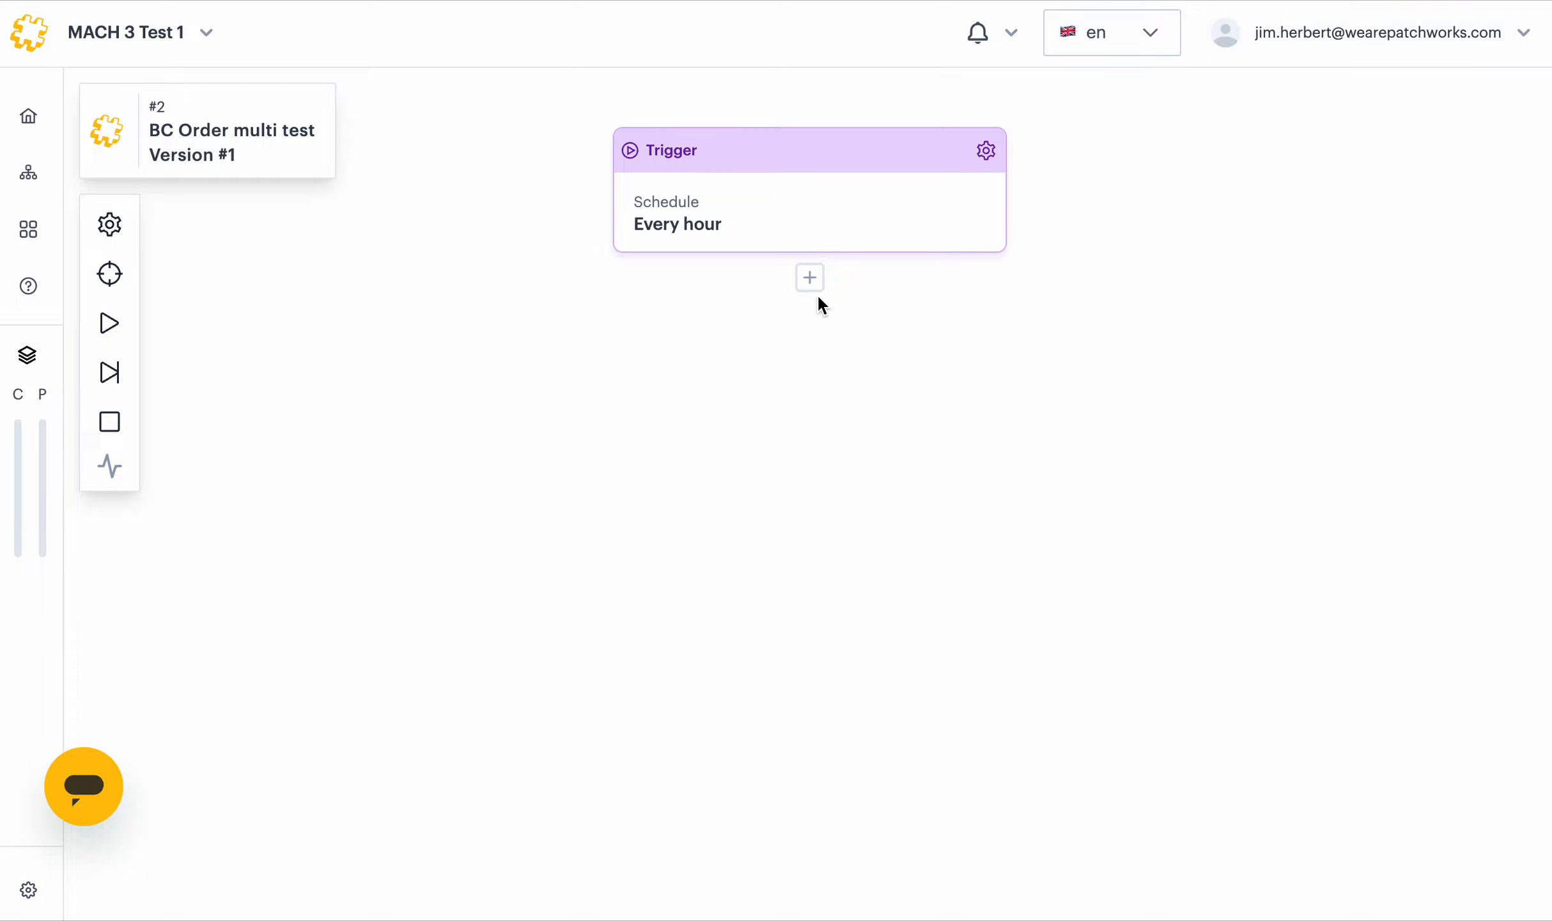
# Add a Connector shape below the trigger and choose BC MSF Test as its source instance
pyautogui.click(811, 278)
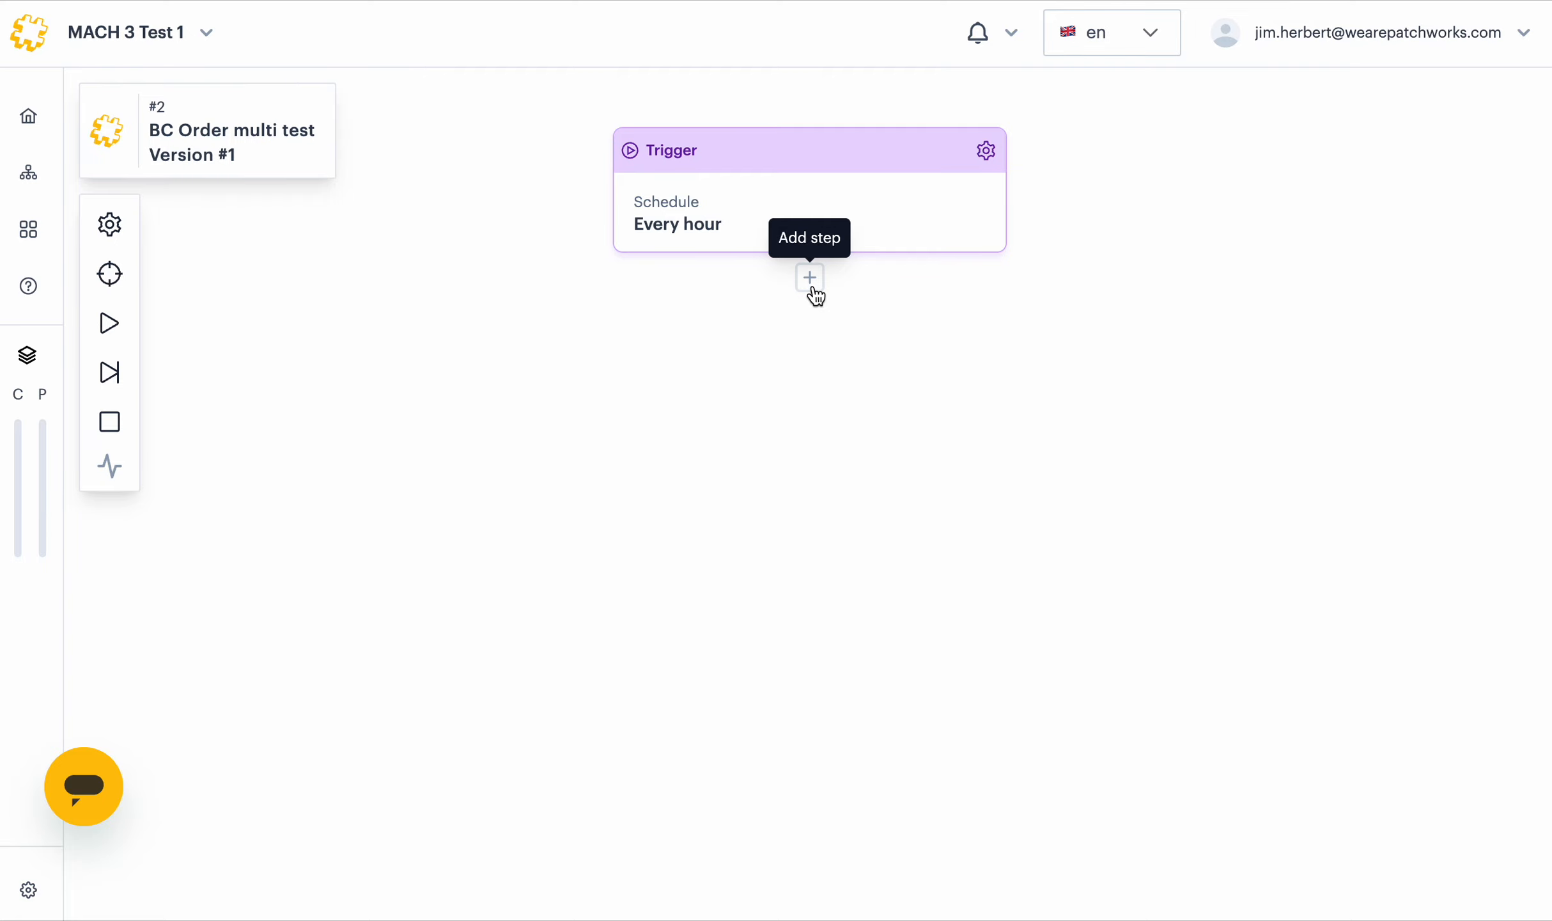
pyautogui.click(842, 222)
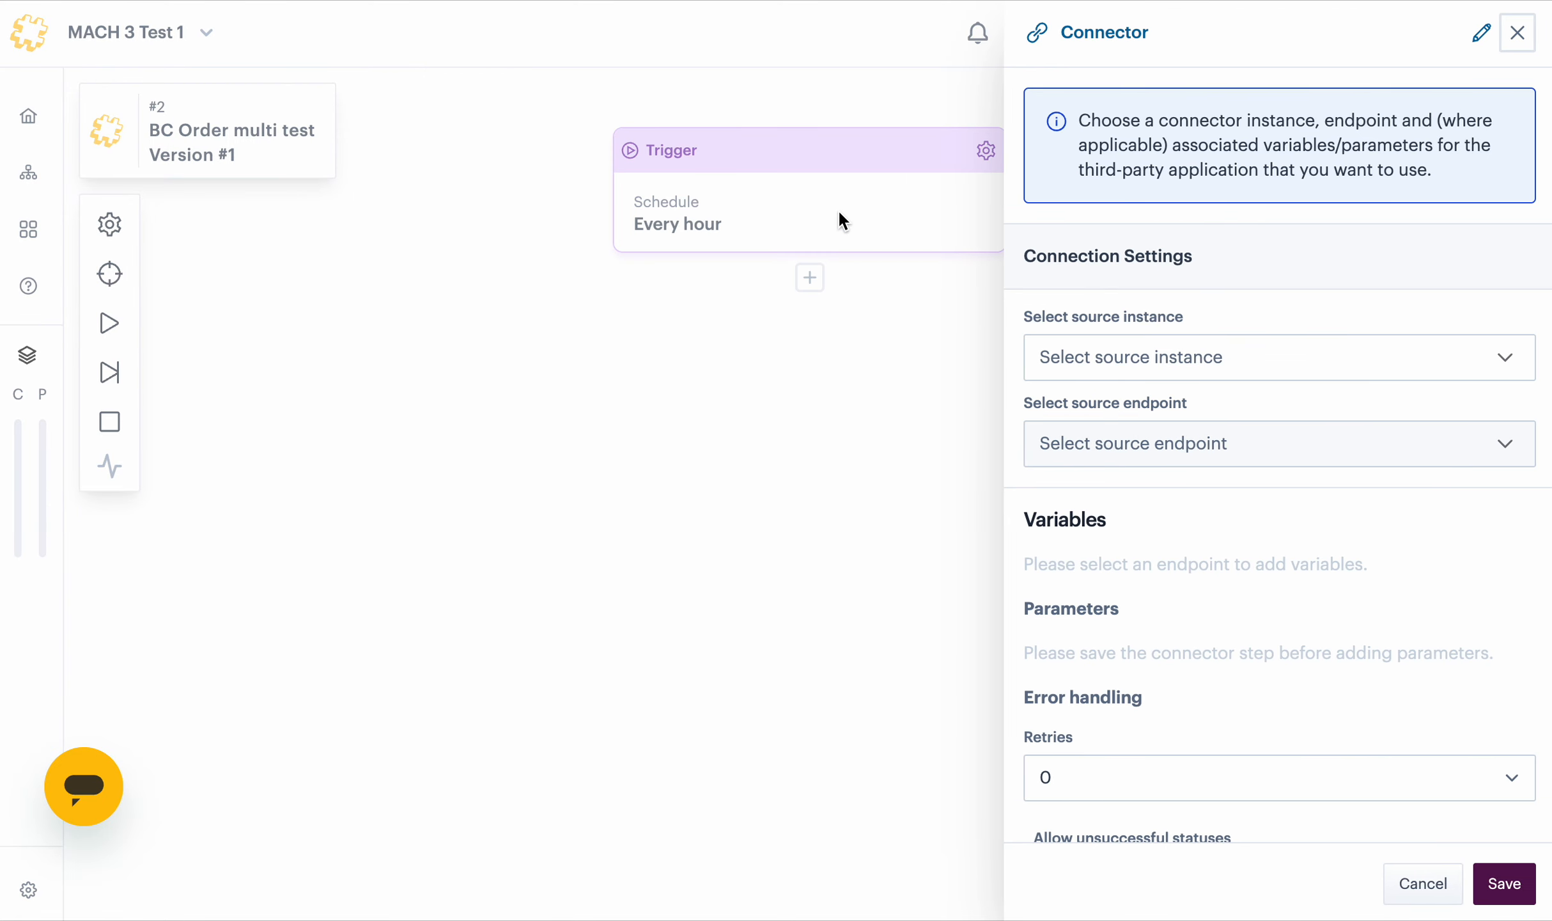
pyautogui.click(1399, 377)
pyautogui.click(1345, 447)
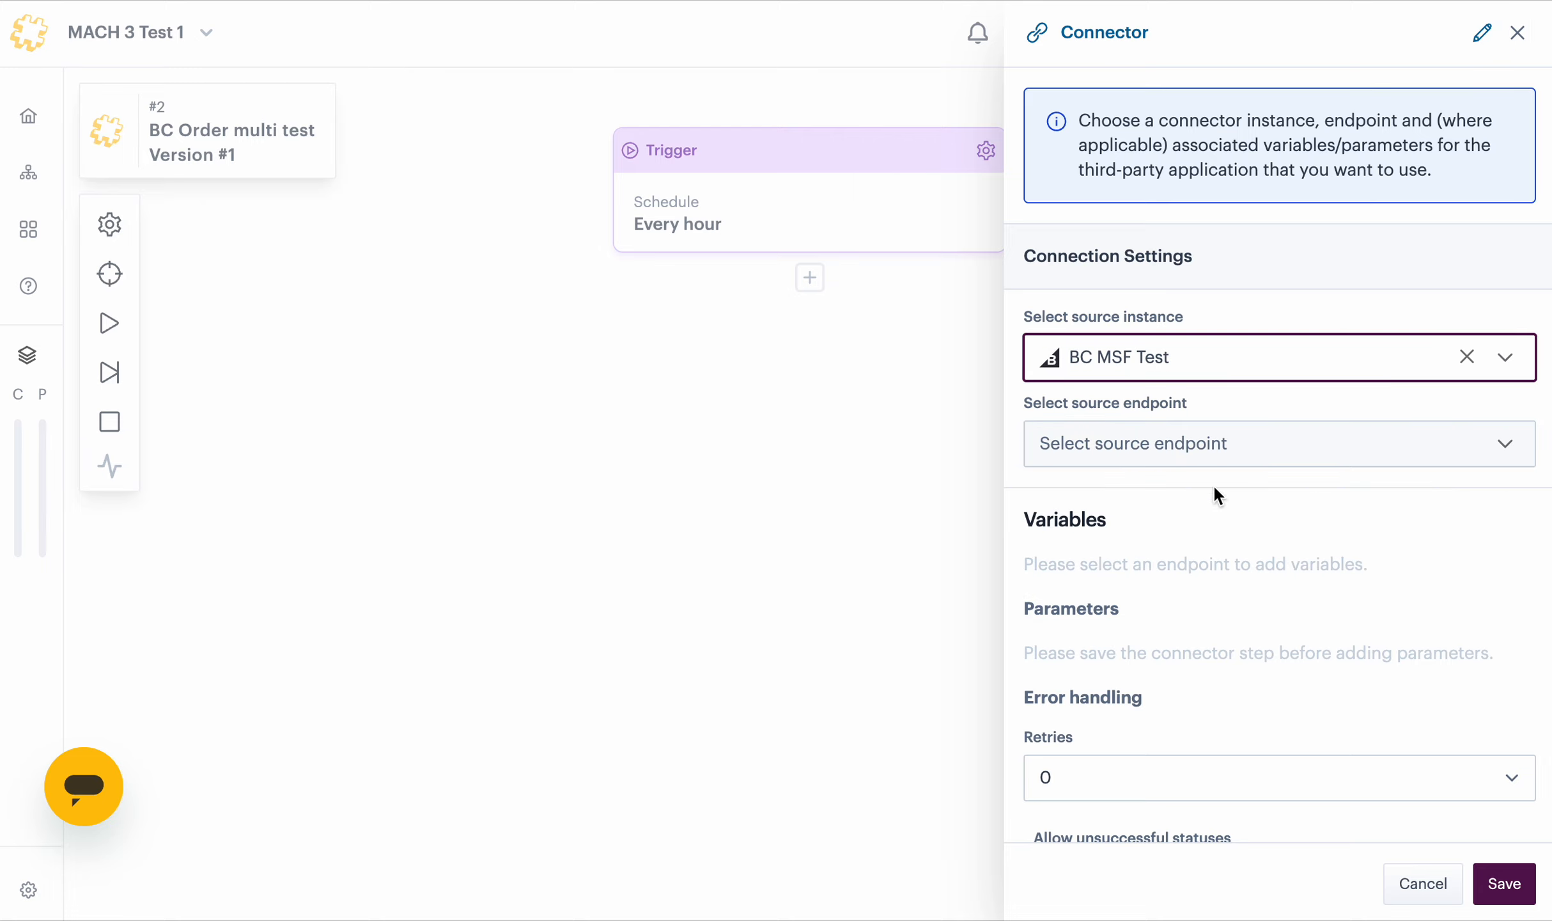
# Set the connector's source endpoint to Get All Orders and save the connector
pyautogui.click(1245, 457)
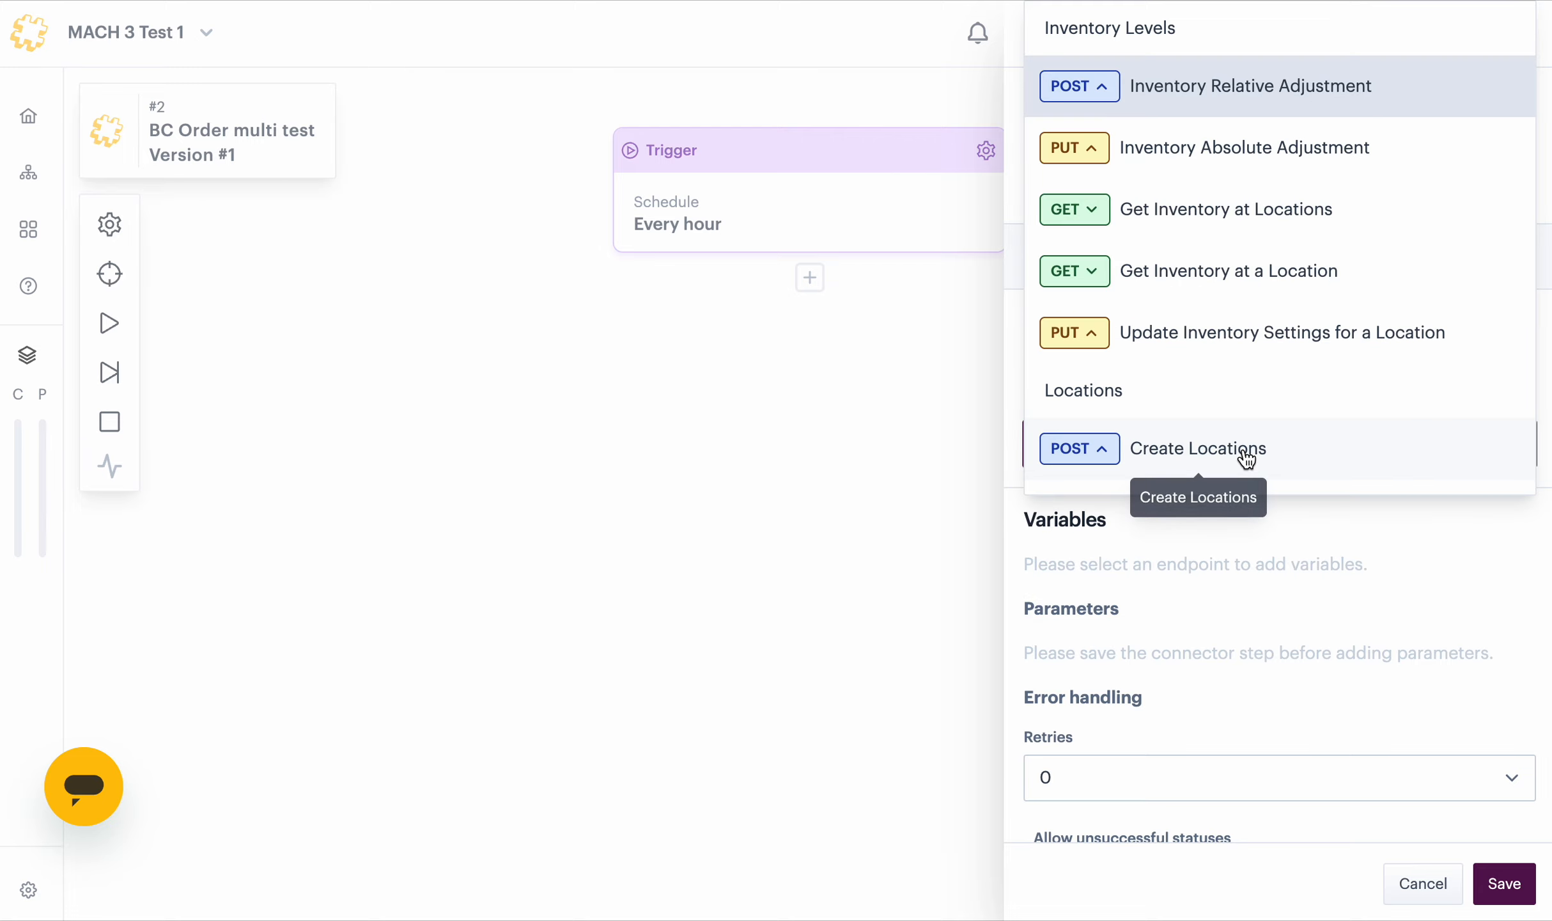
pyautogui.scroll(-8, 1271, 349)
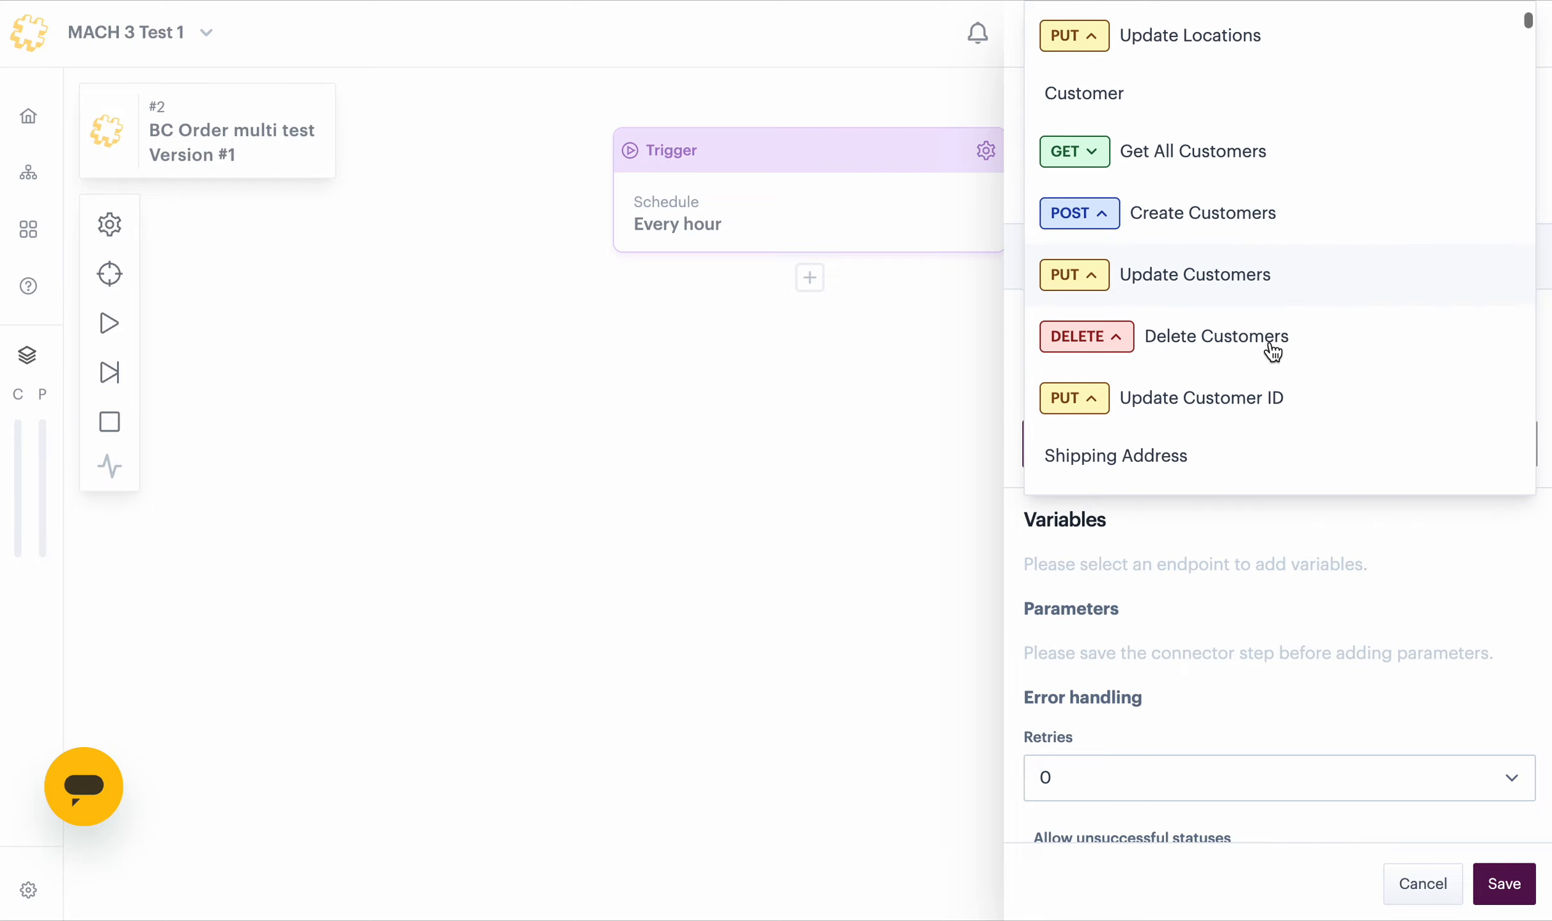
pyautogui.scroll(-5, 1272, 351)
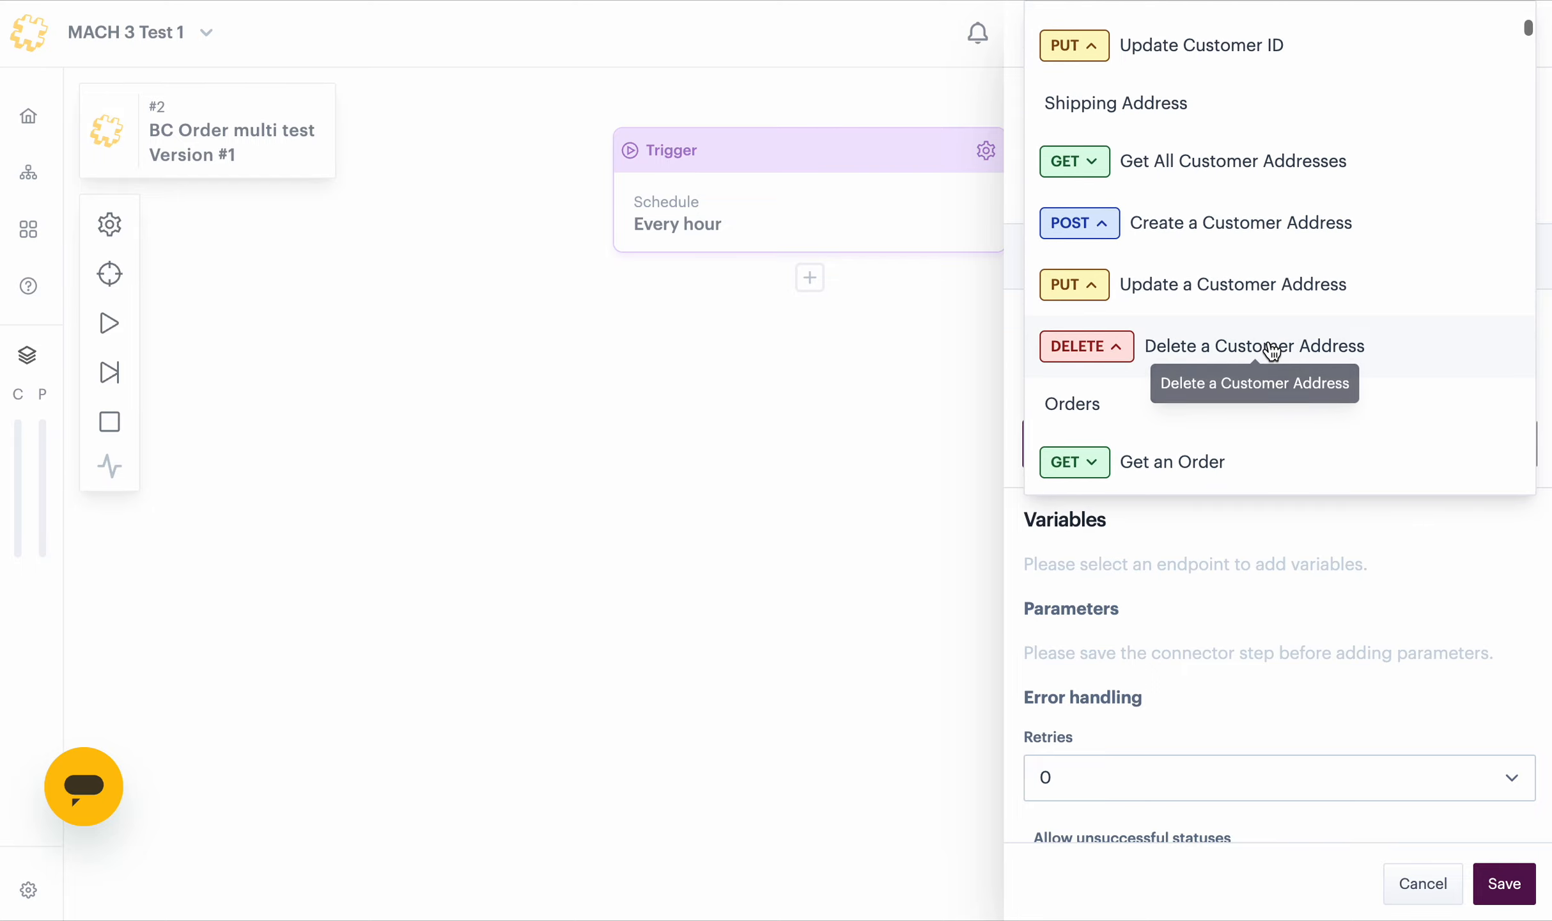
pyautogui.scroll(-5, 1271, 350)
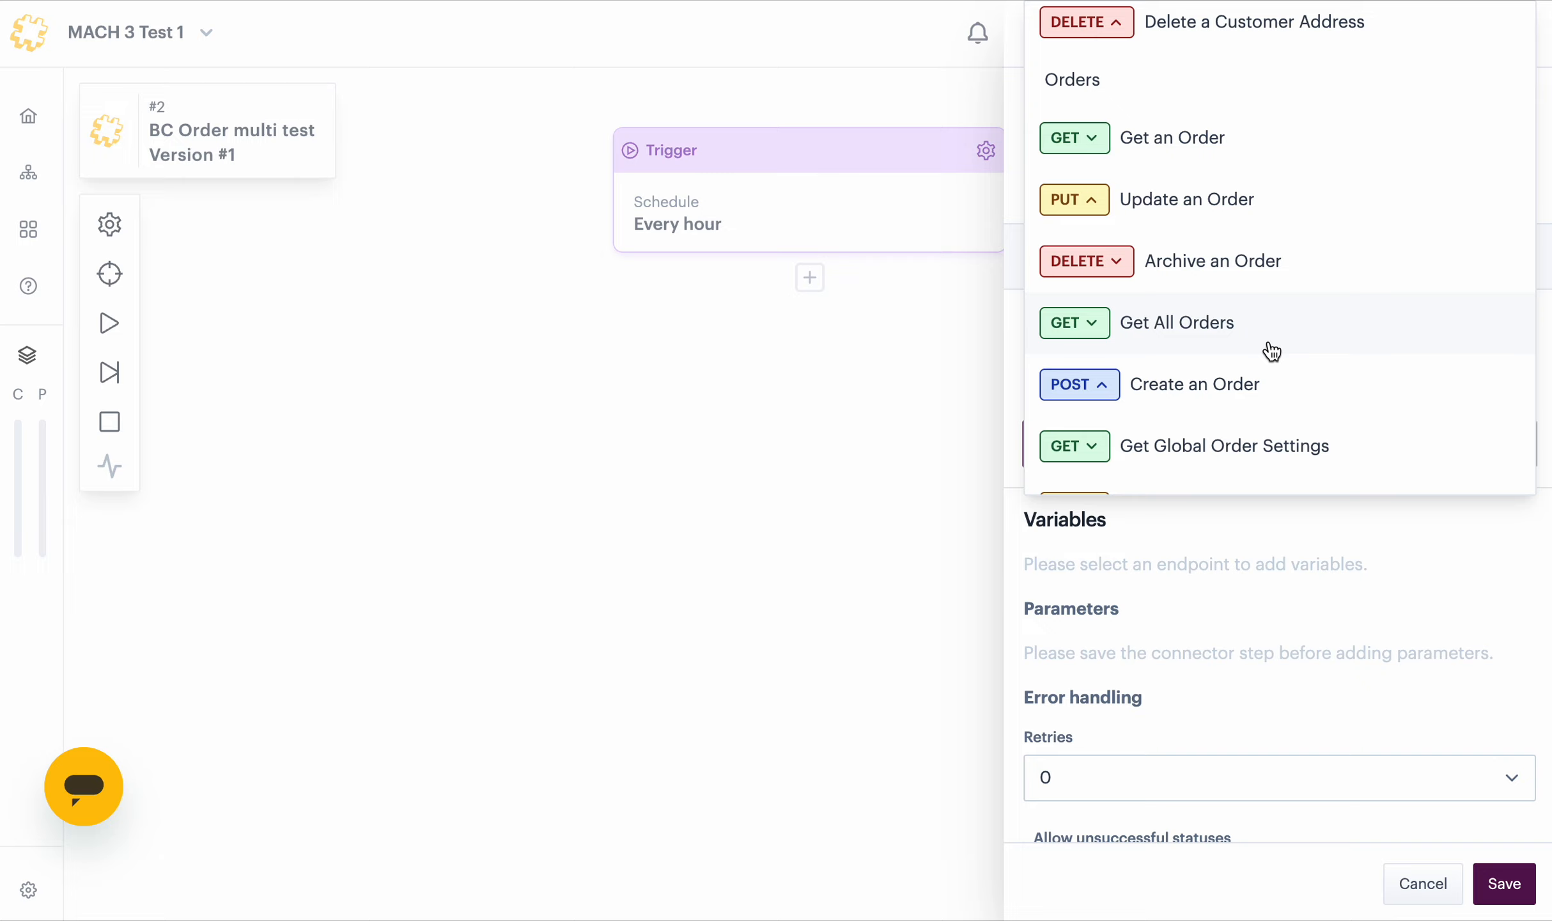
pyautogui.click(1271, 350)
pyautogui.scroll(-3, 1221, 519)
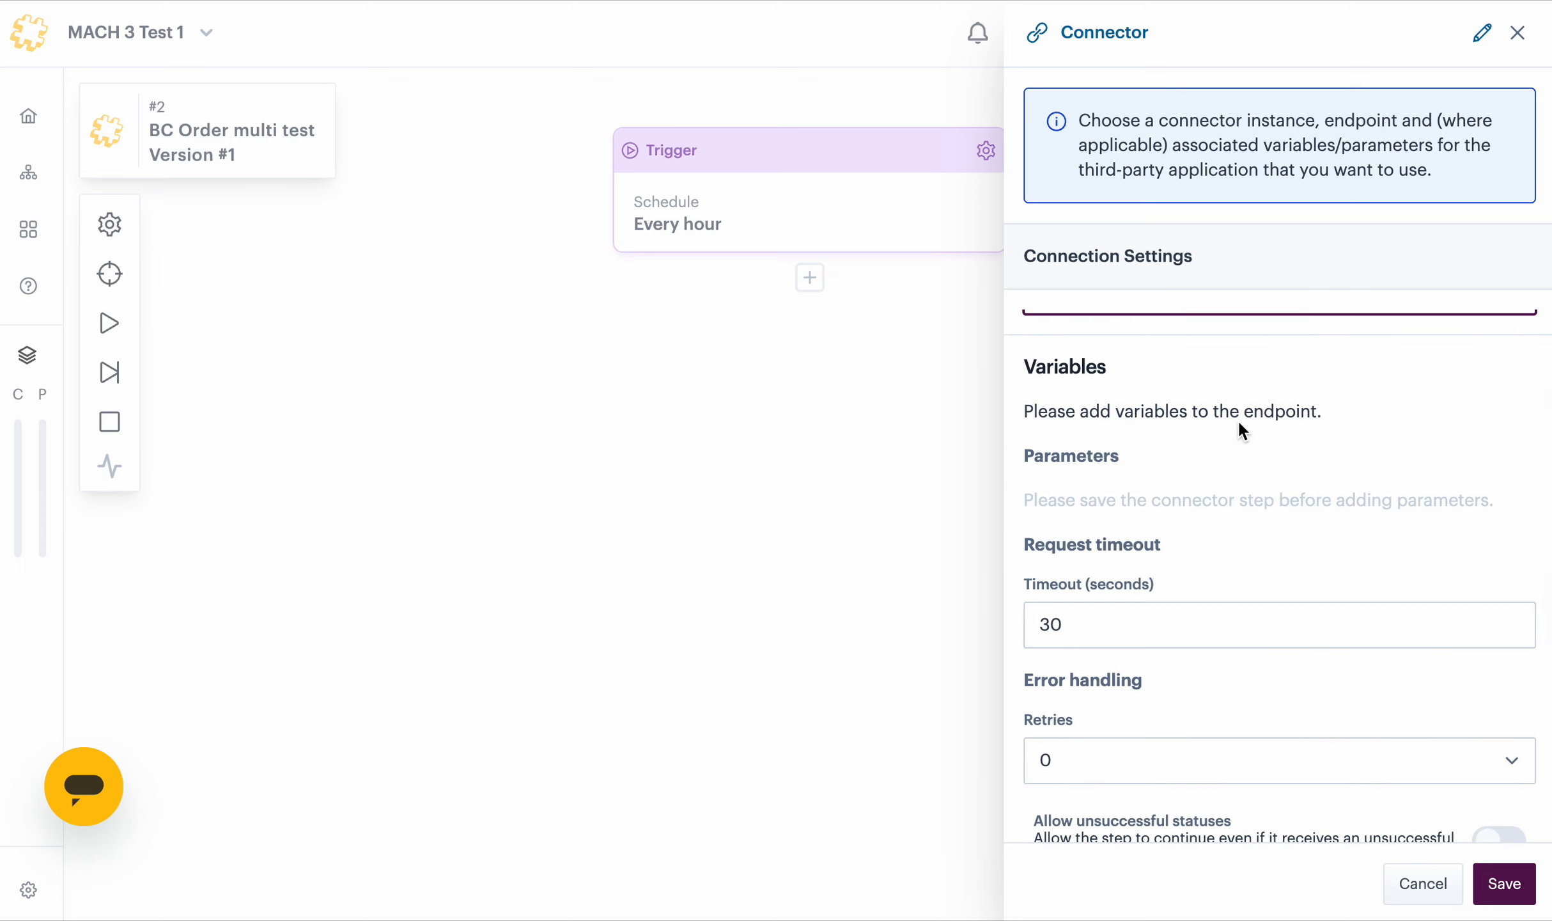
pyautogui.scroll(3, 1265, 650)
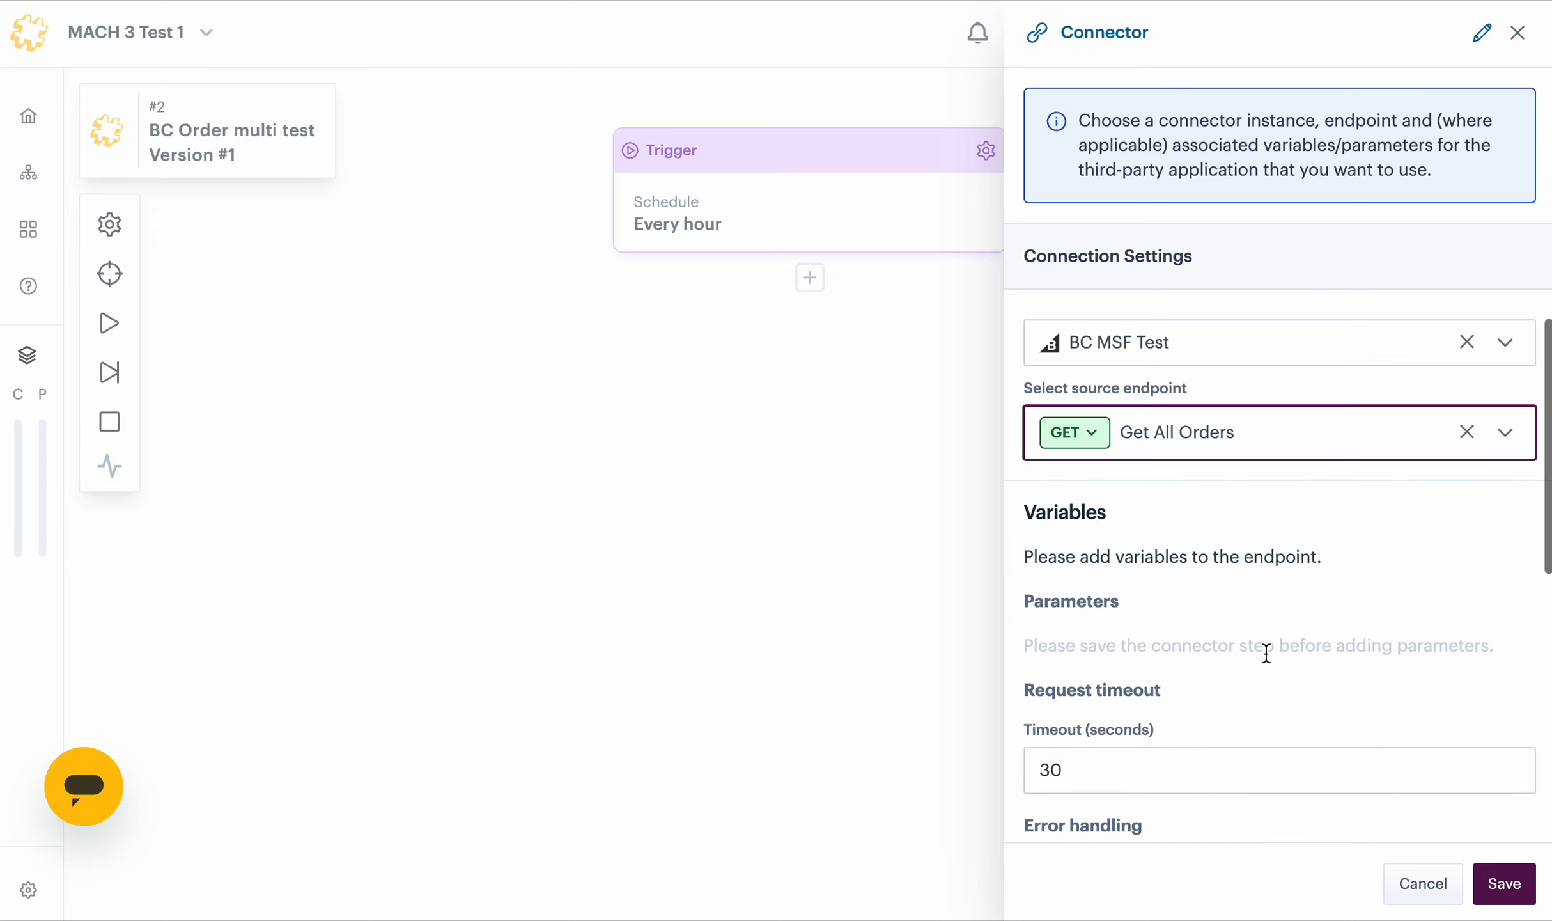
pyautogui.click(1527, 900)
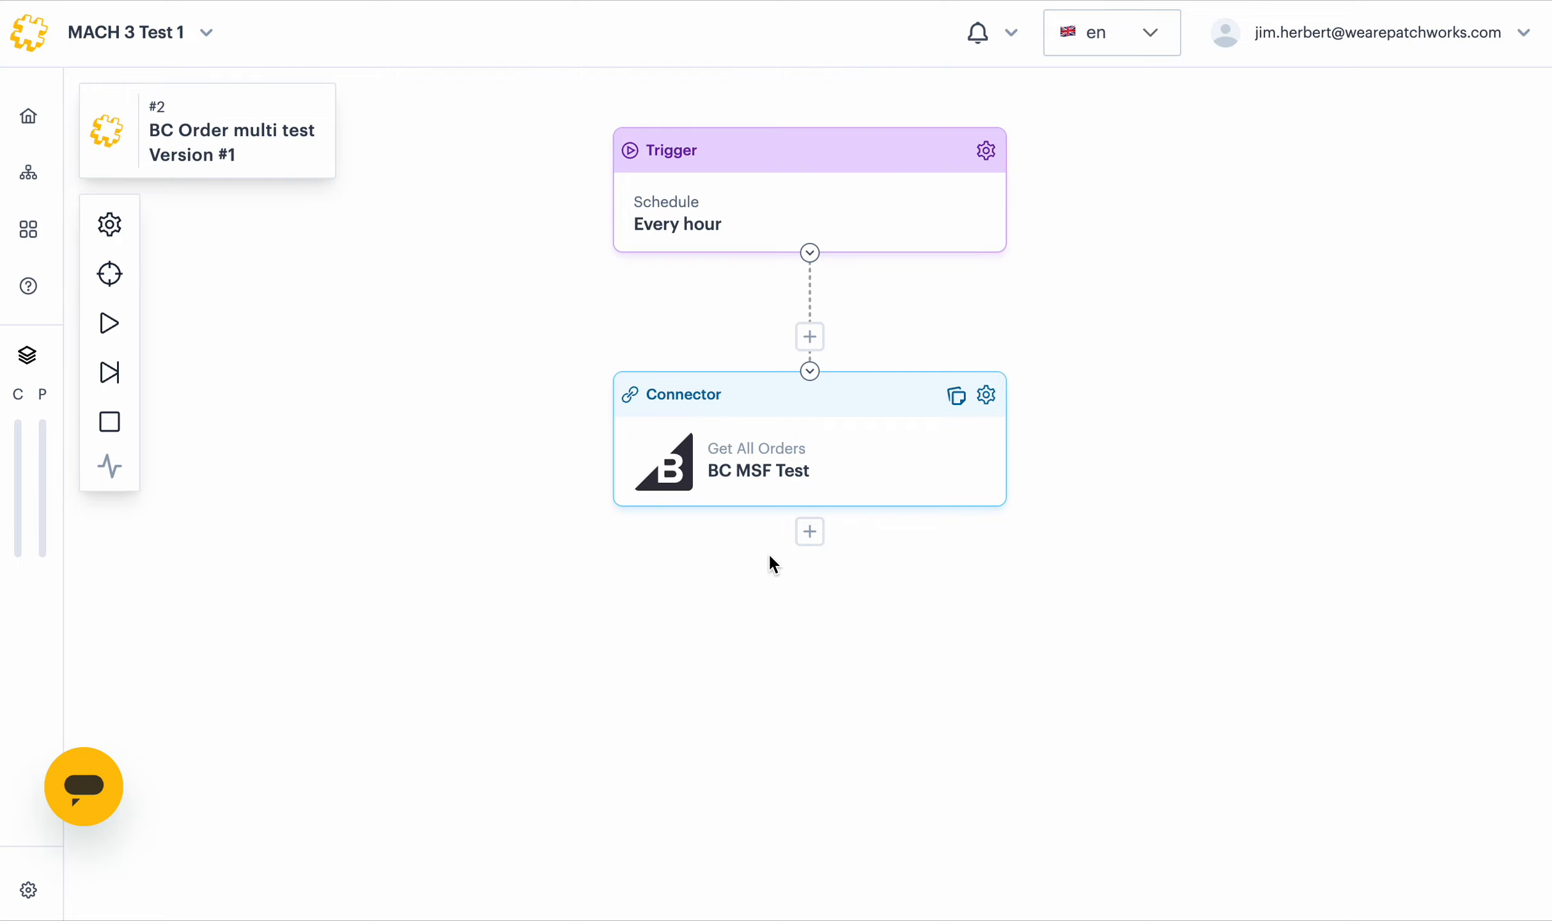
# Add a Flow Control shape after the BC MSF Test connector, with * as the batch level, and save it
pyautogui.click(809, 531)
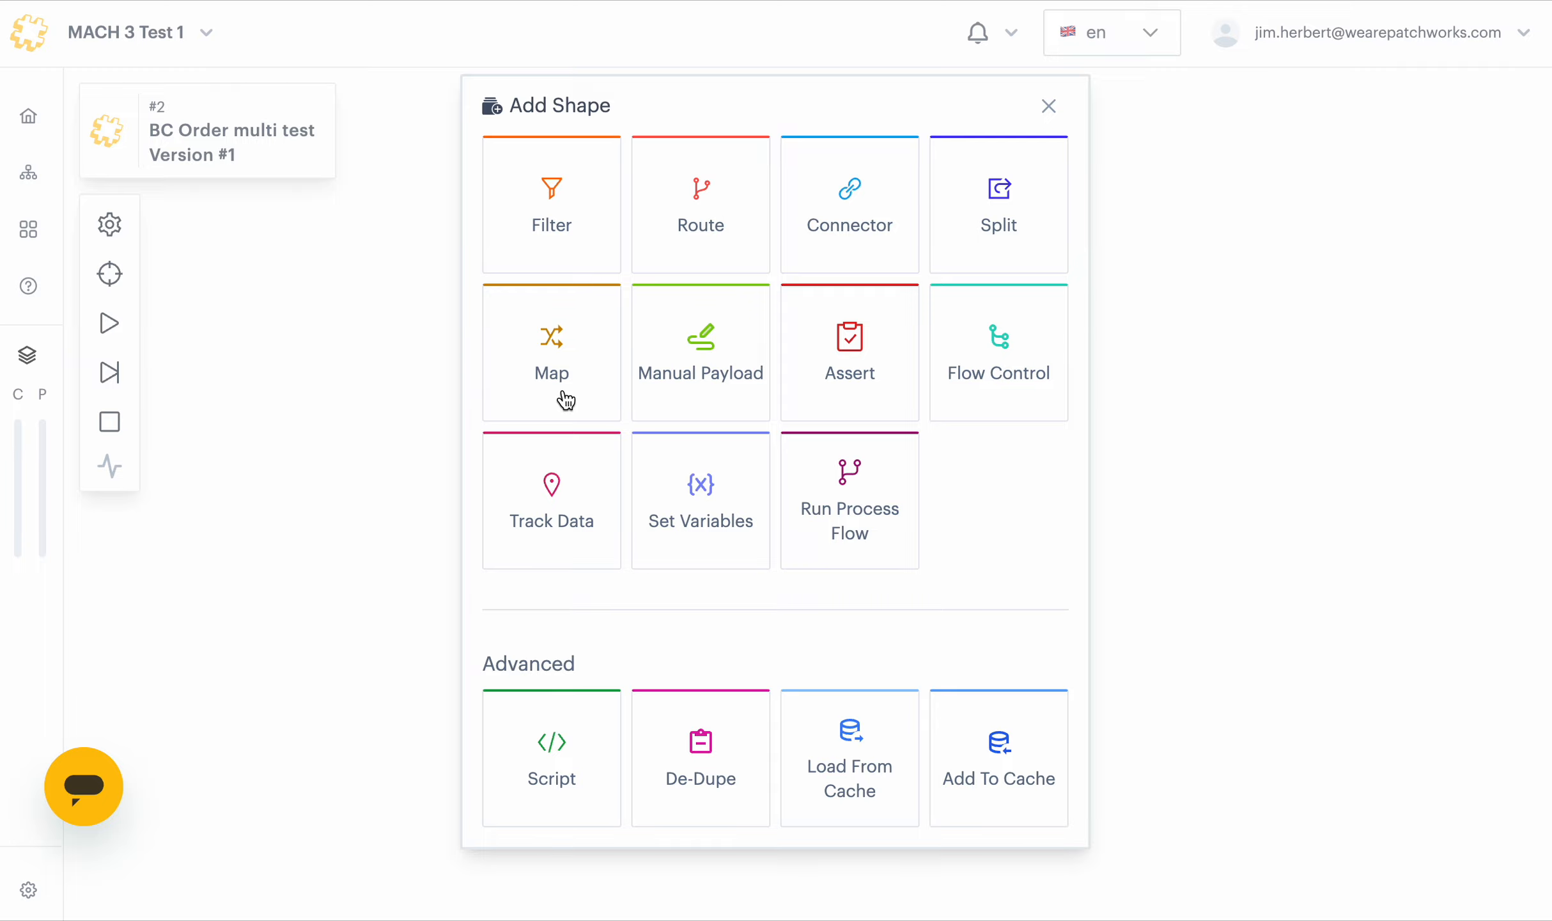
pyautogui.click(998, 383)
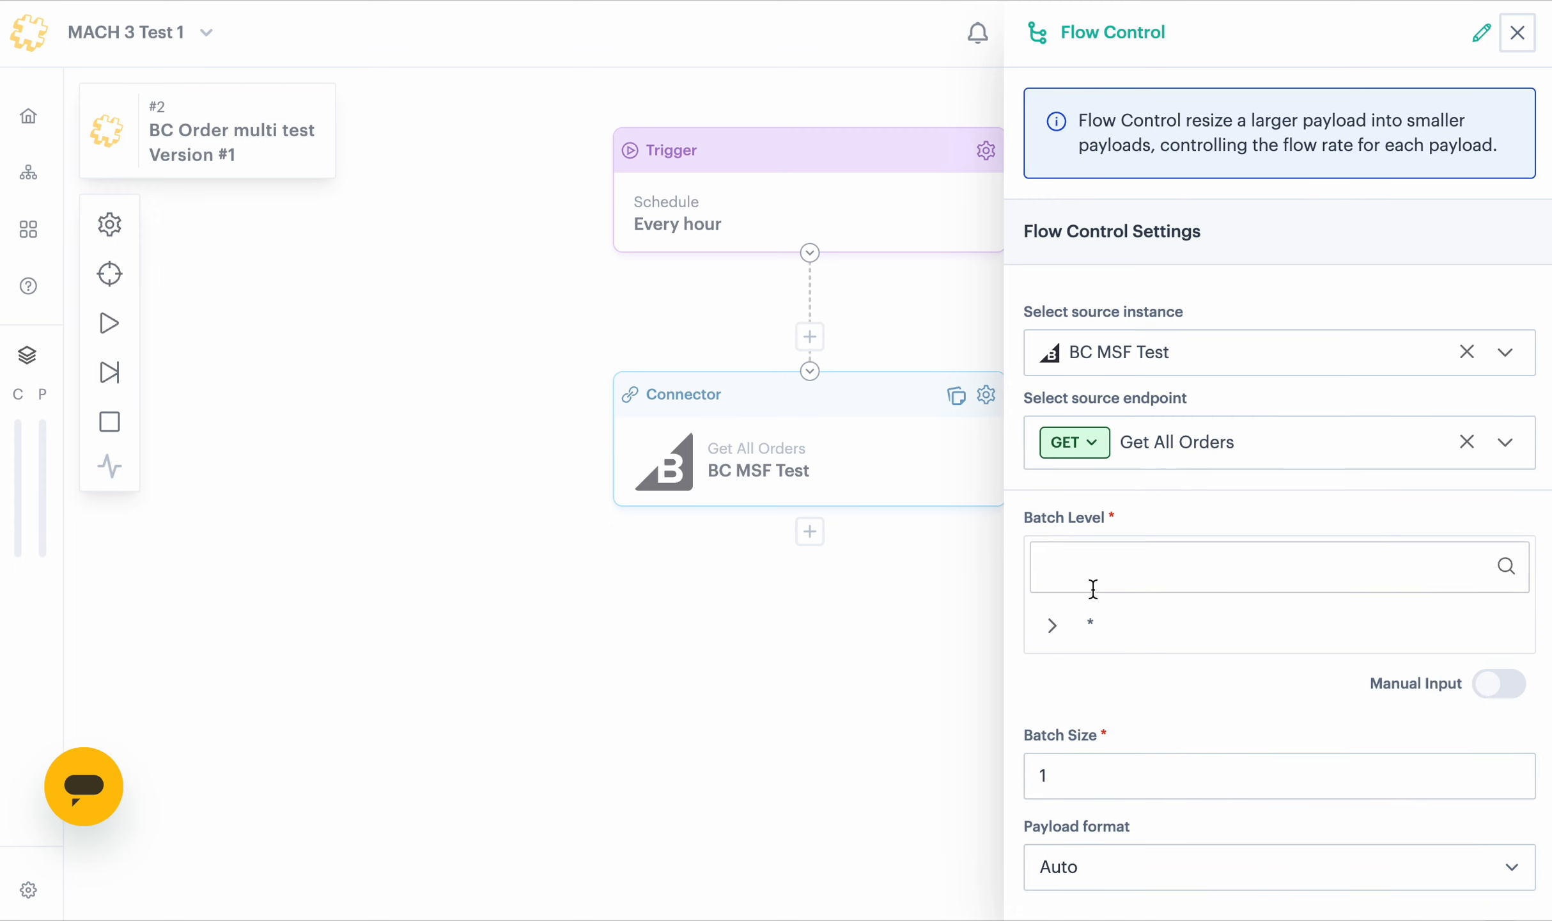
pyautogui.click(1052, 626)
pyautogui.scroll(-3, 1247, 633)
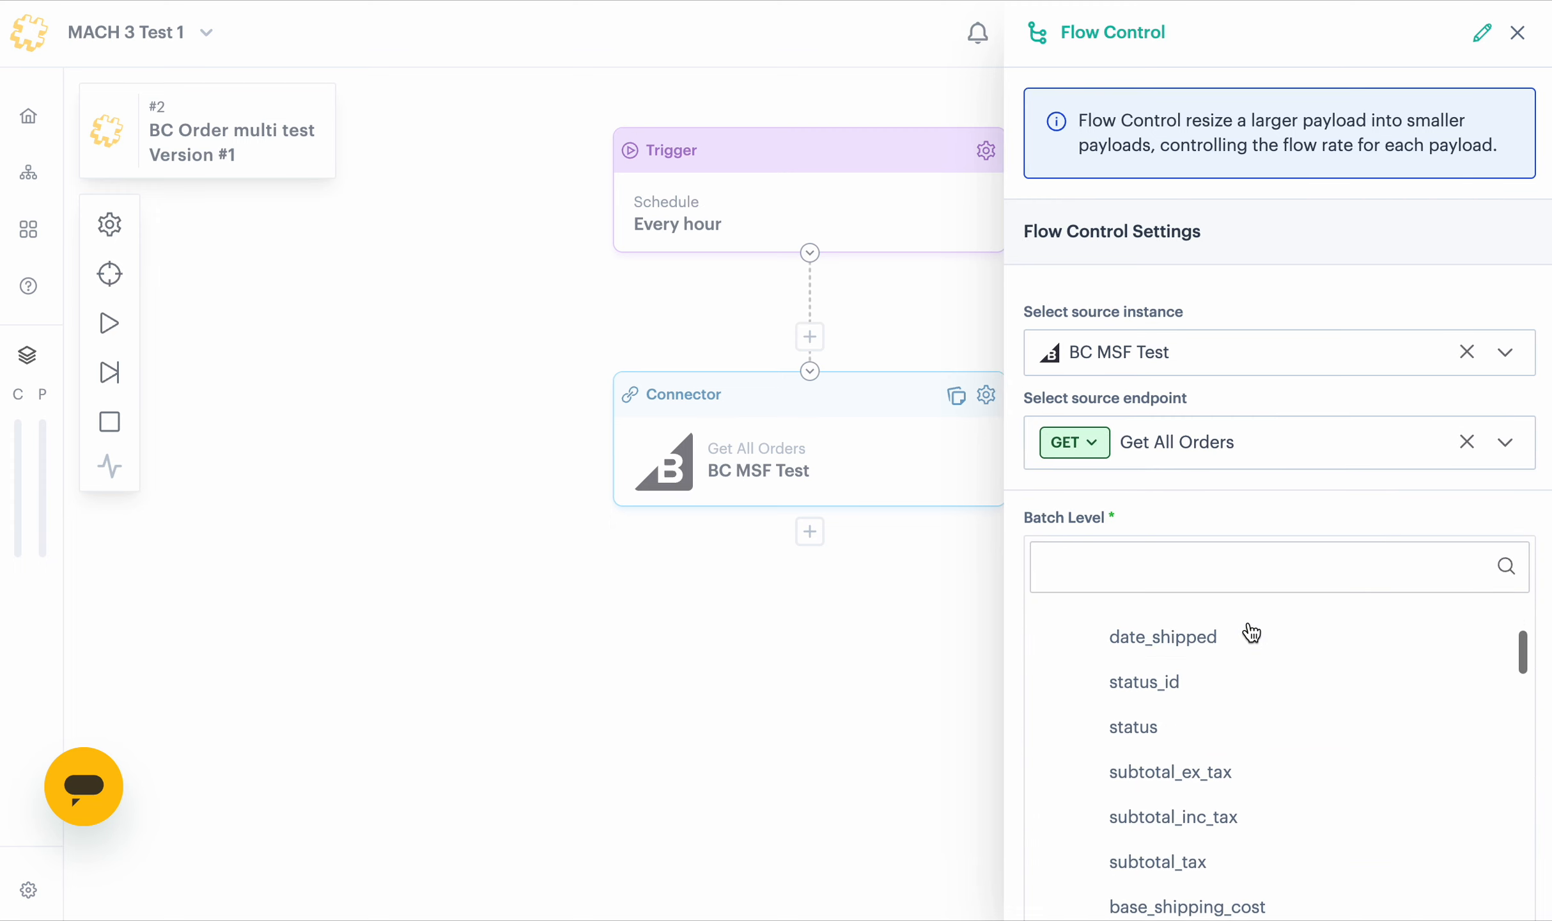
pyautogui.scroll(3, 1247, 633)
pyautogui.scroll(-5, 1257, 474)
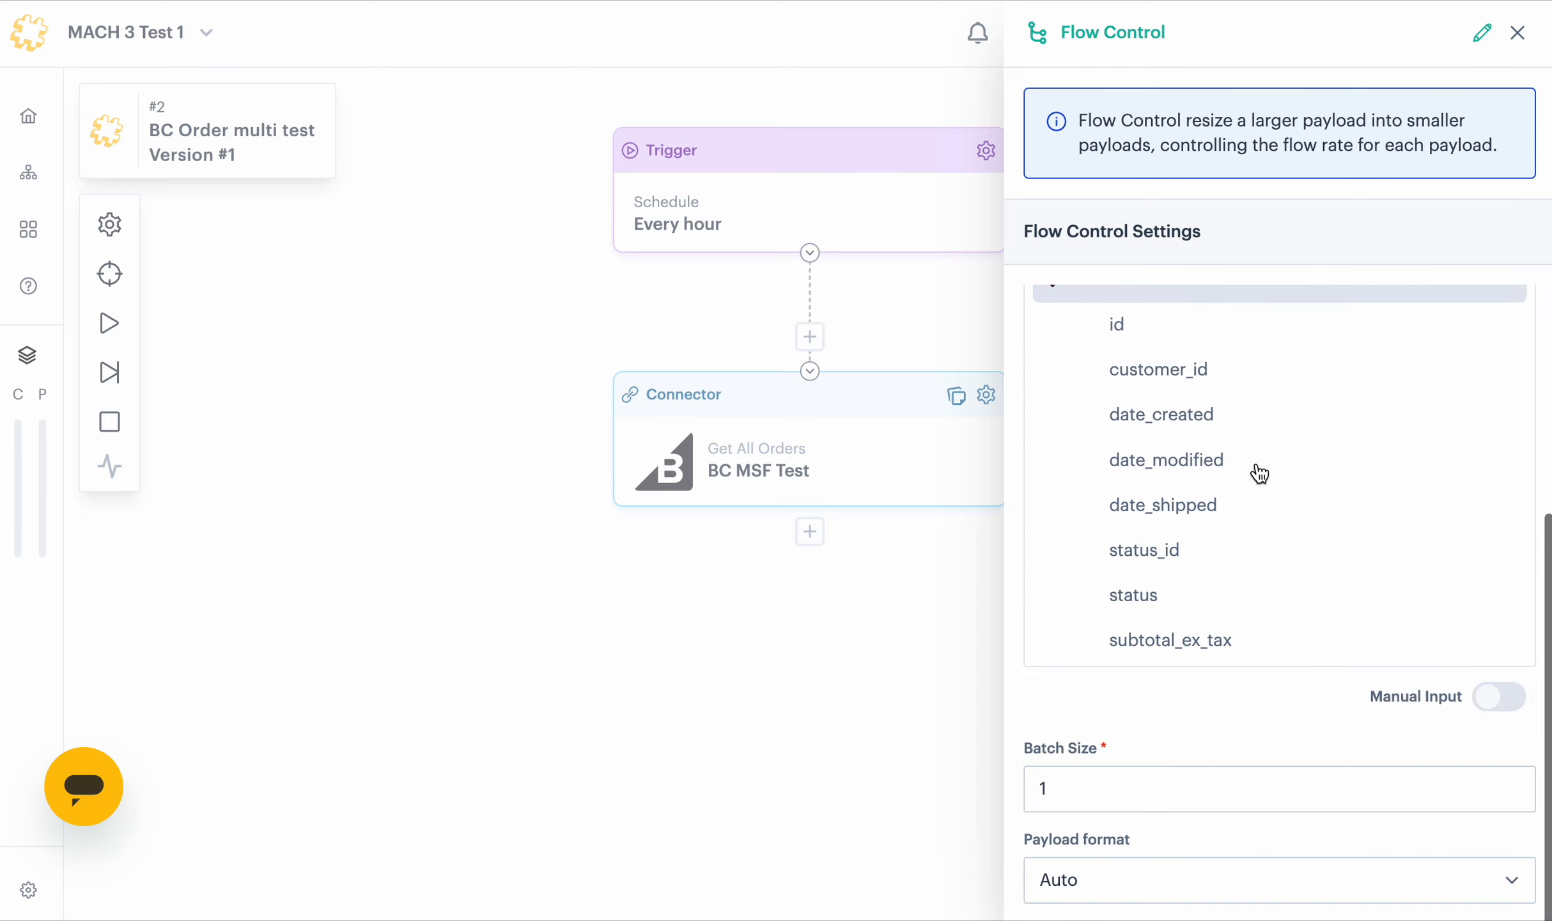
pyautogui.scroll(-7, 1386, 311)
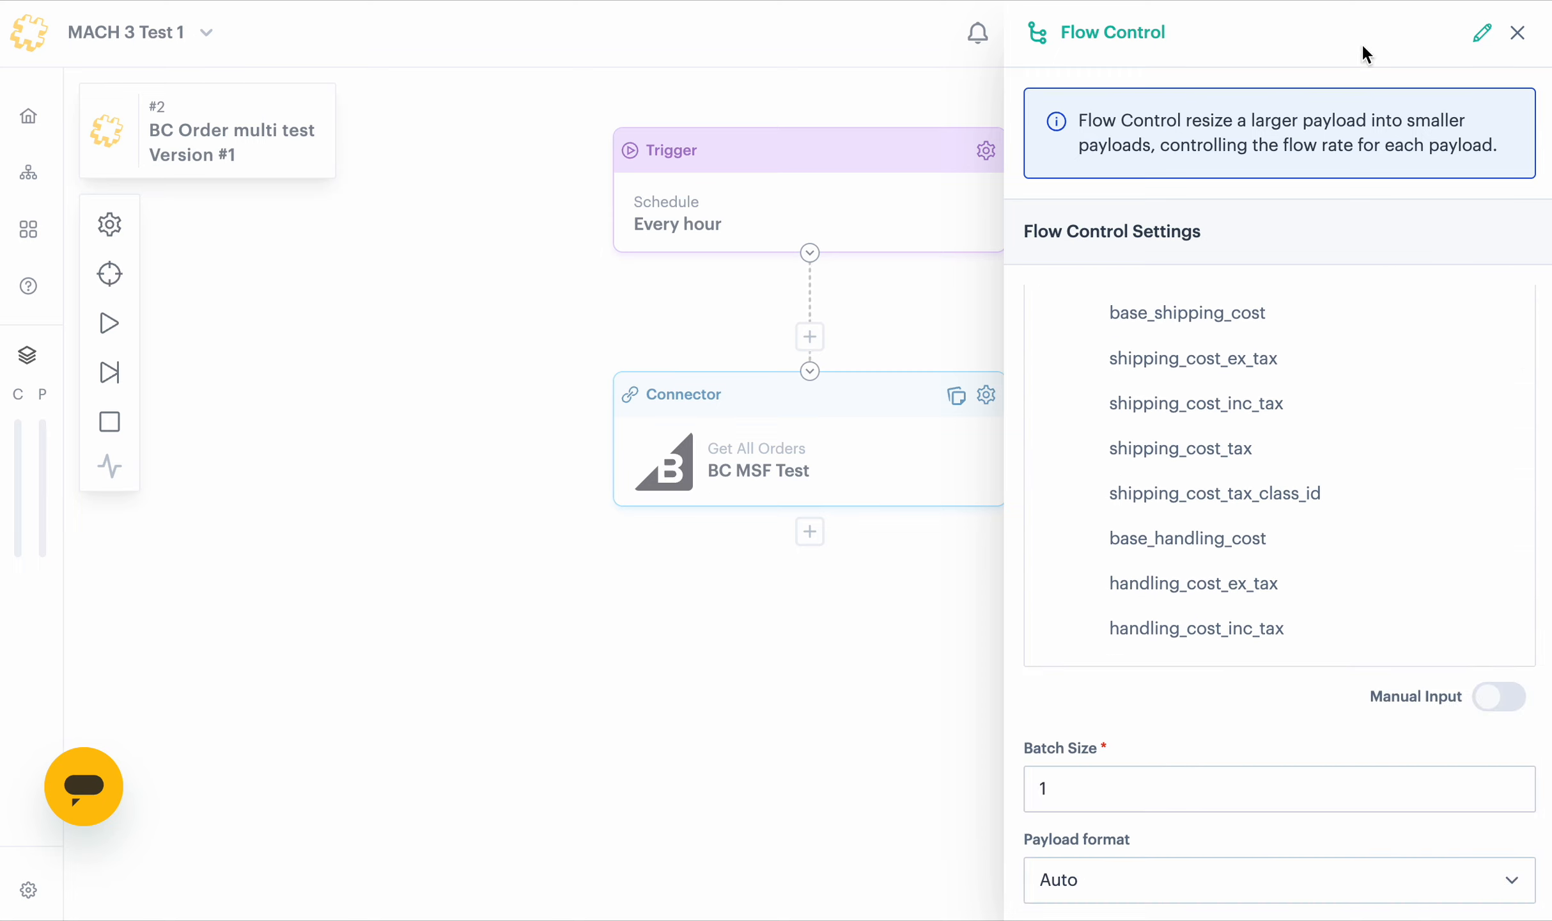
pyautogui.scroll(-2, 1046, 719)
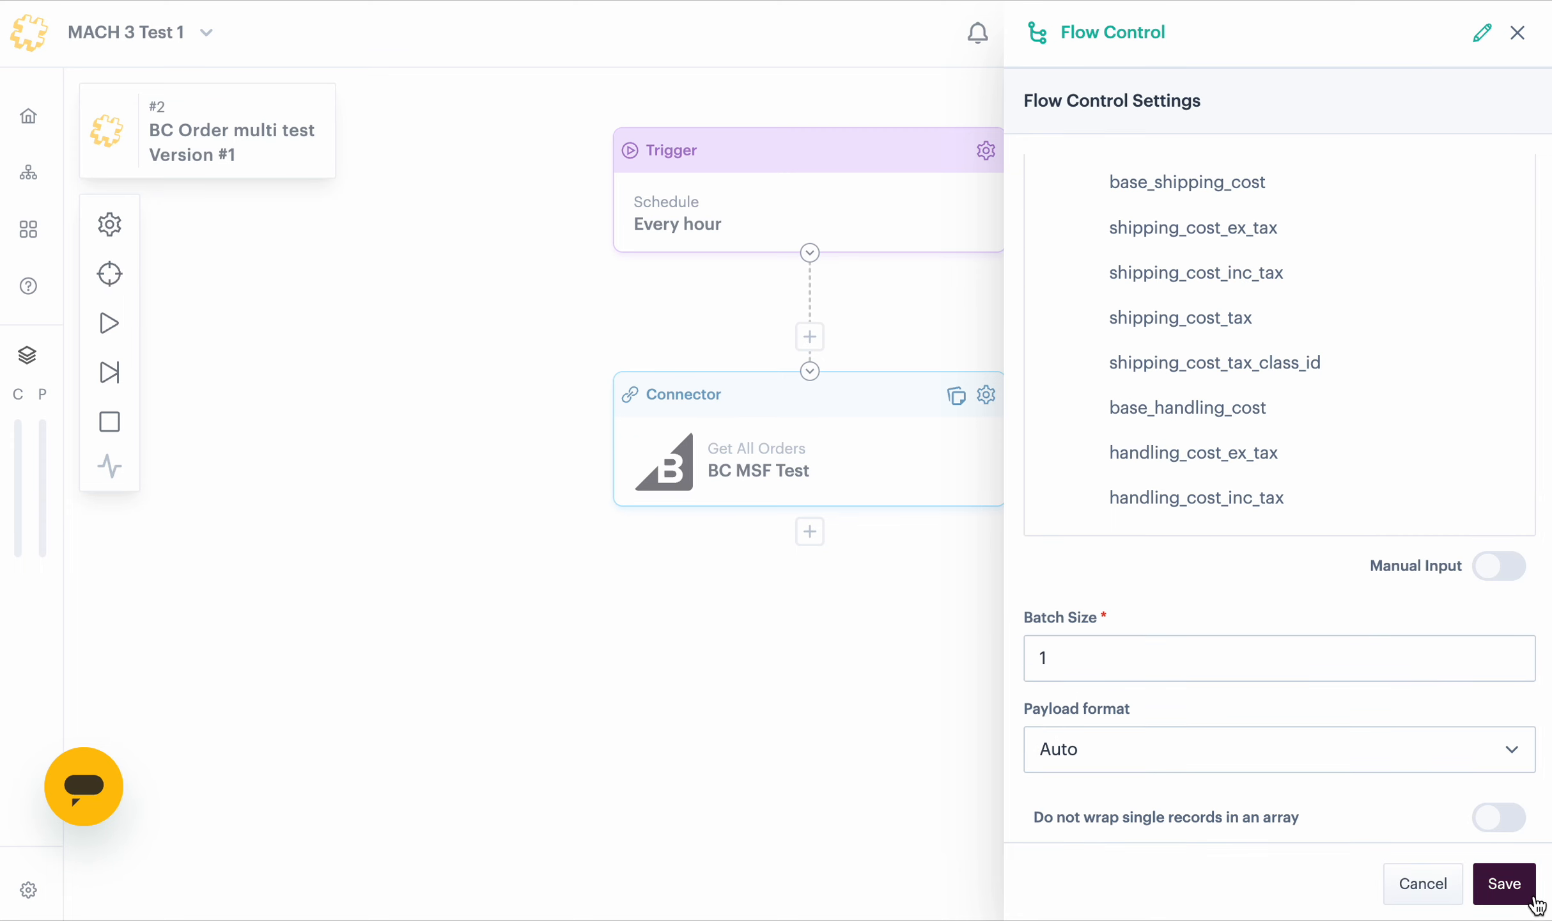
pyautogui.click(1532, 899)
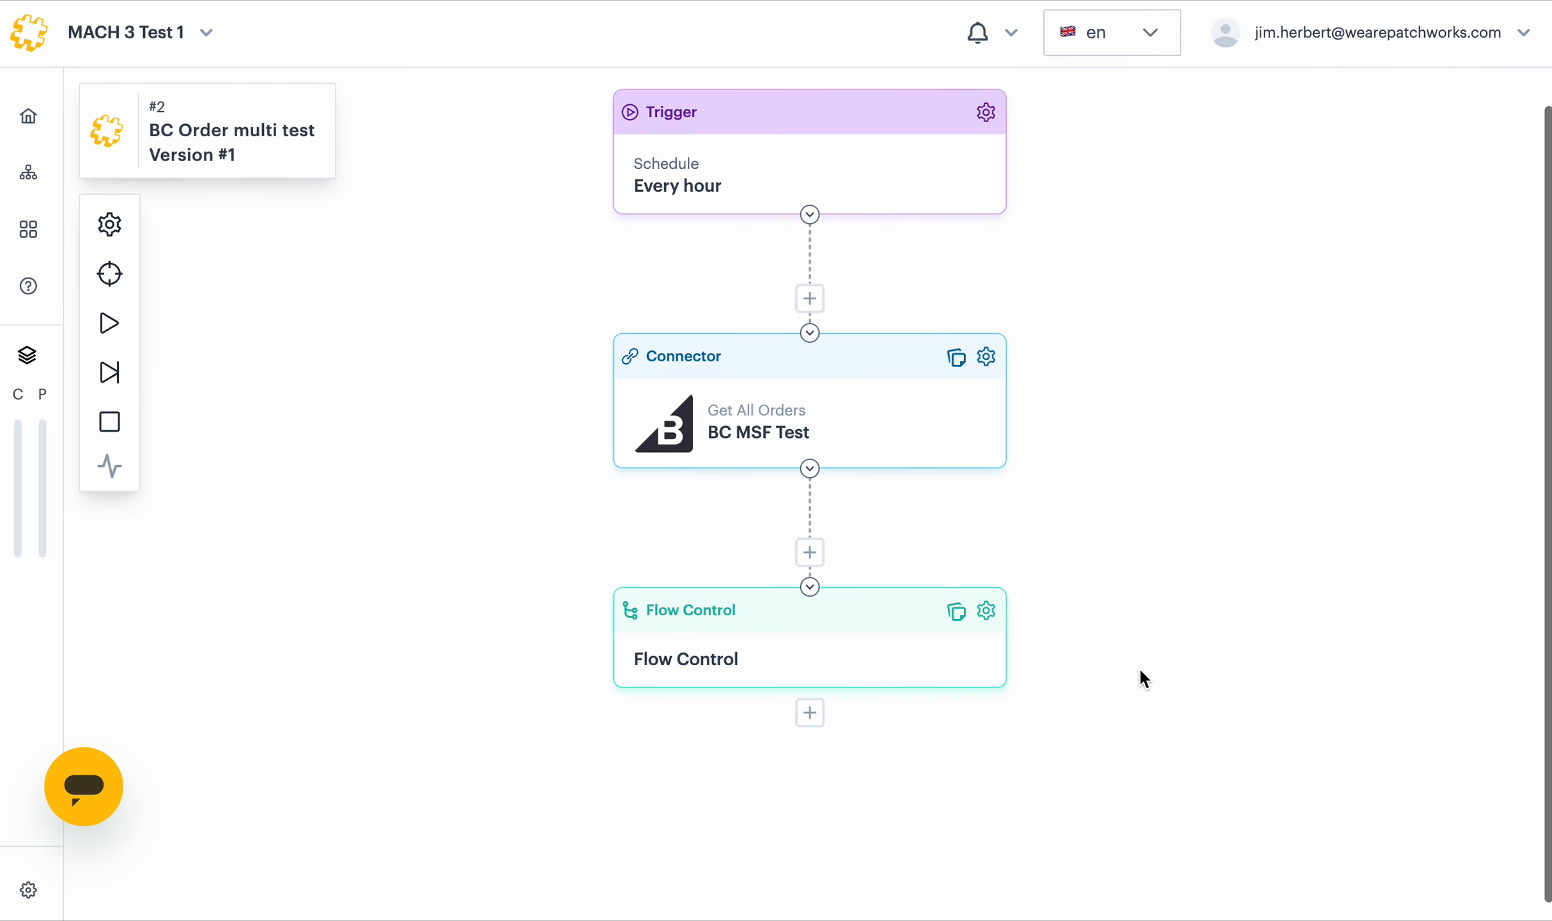
# Add a Route shape below the Flow Control shape
pyautogui.click(810, 712)
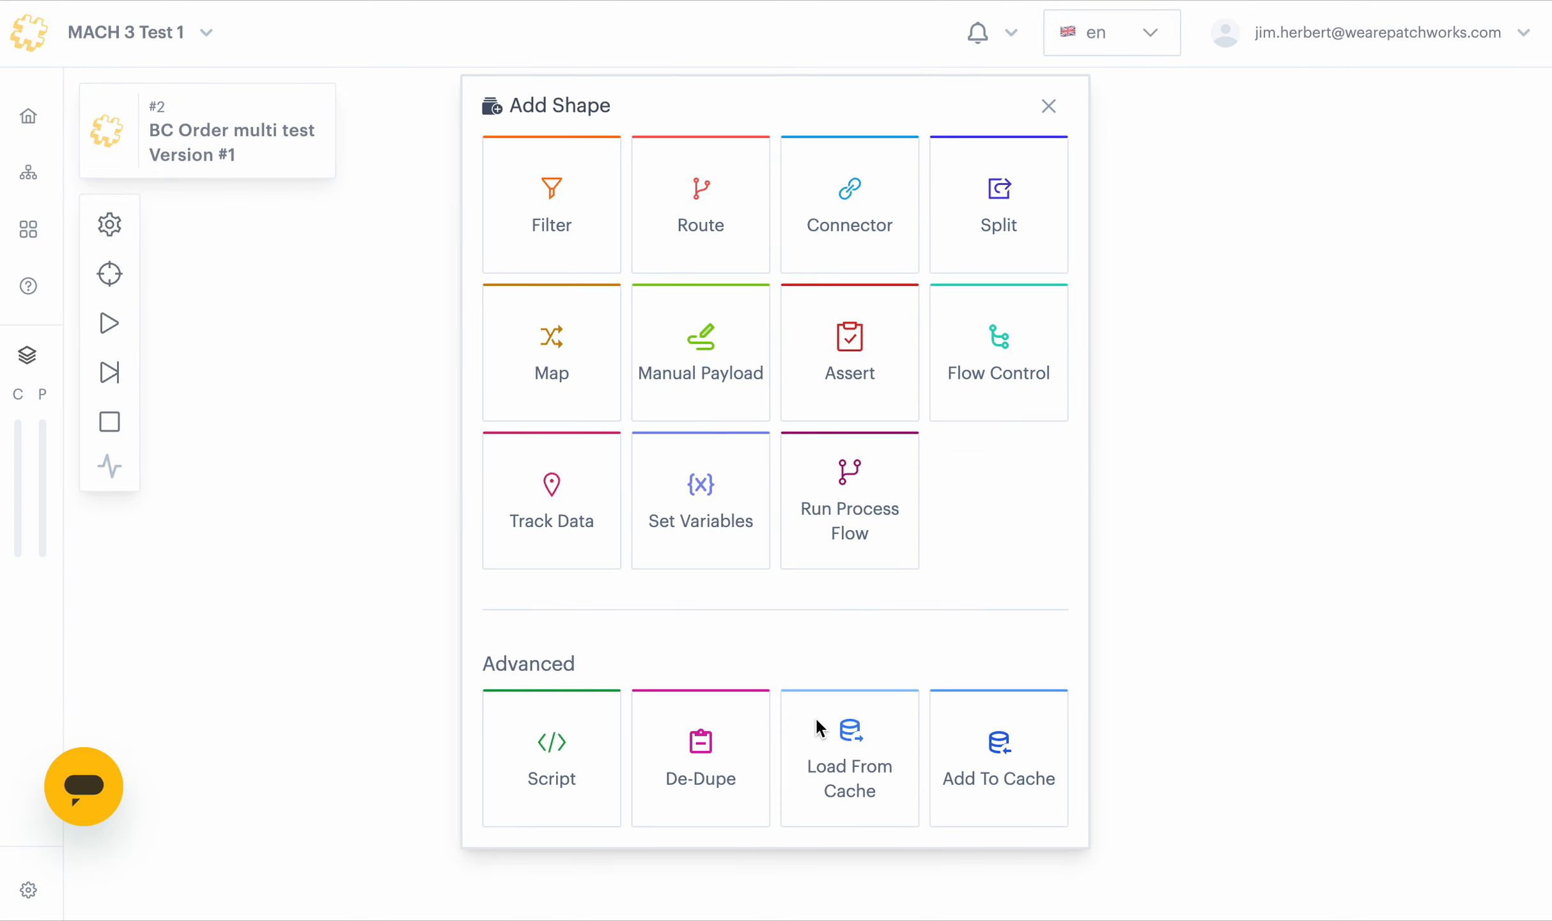
pyautogui.click(694, 229)
pyautogui.scroll(-3, 1077, 589)
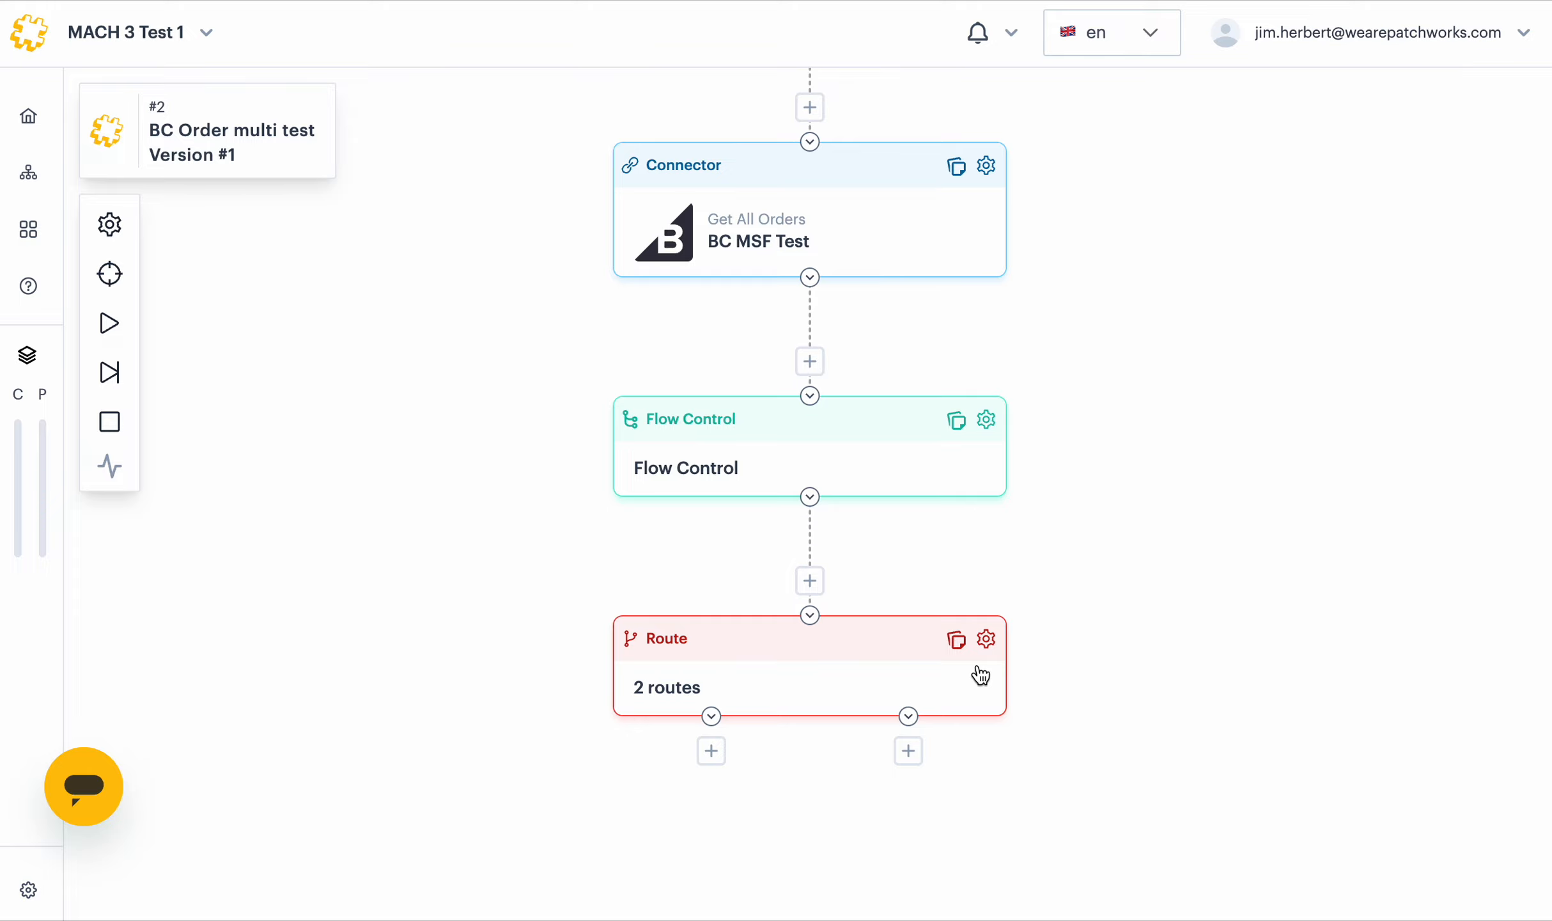
# Add a Script shape to the first route using the Convert JSON to CSV script, and save it
pyautogui.click(712, 751)
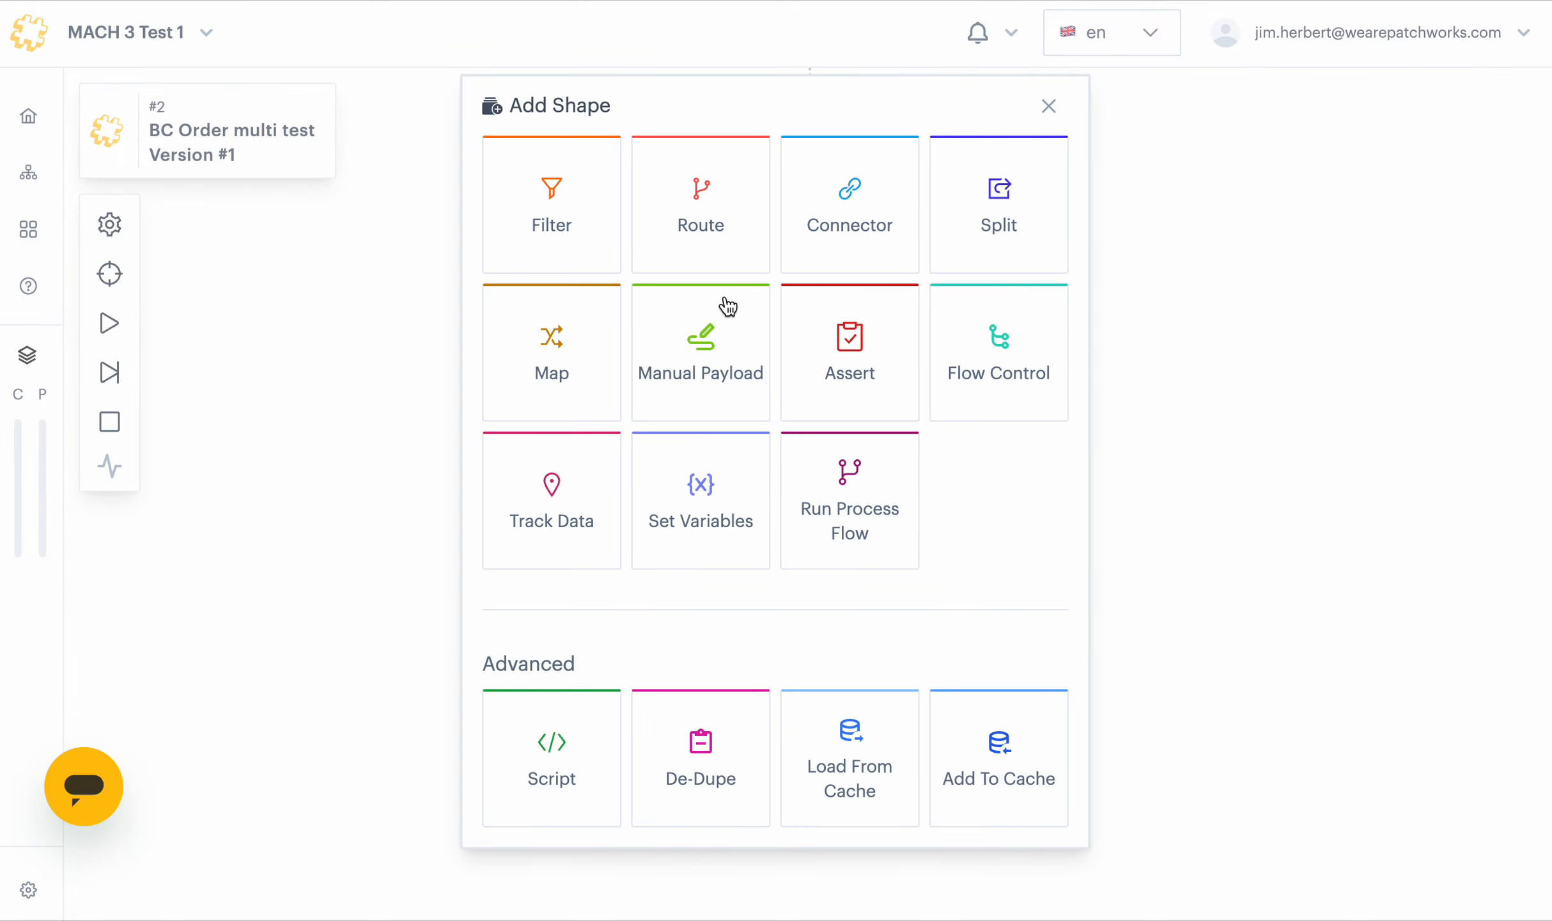
pyautogui.click(549, 793)
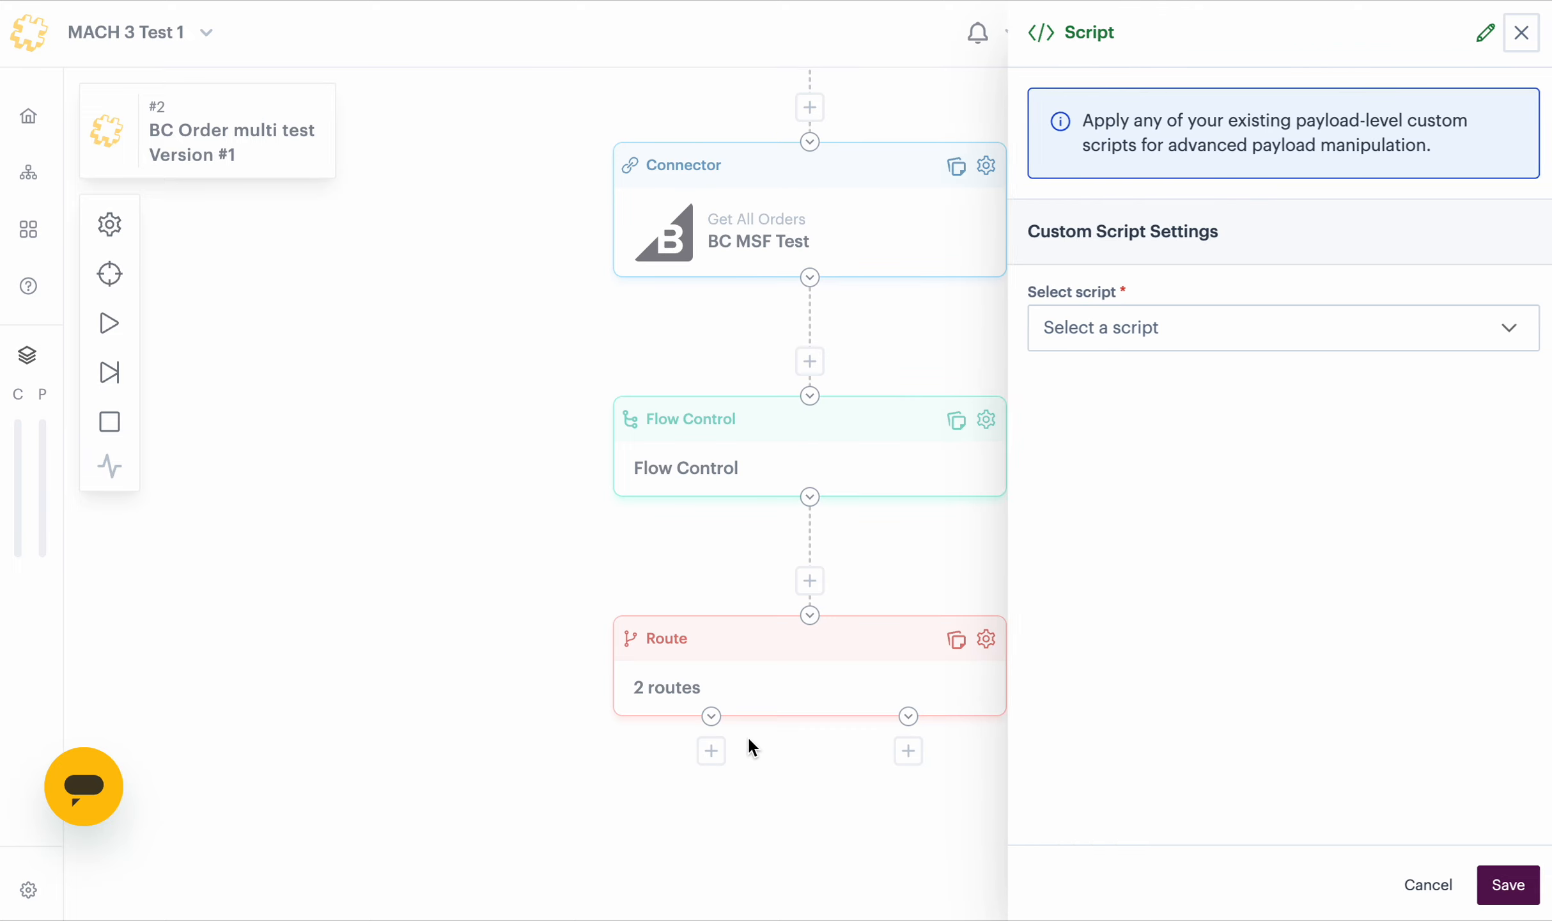
pyautogui.click(1211, 333)
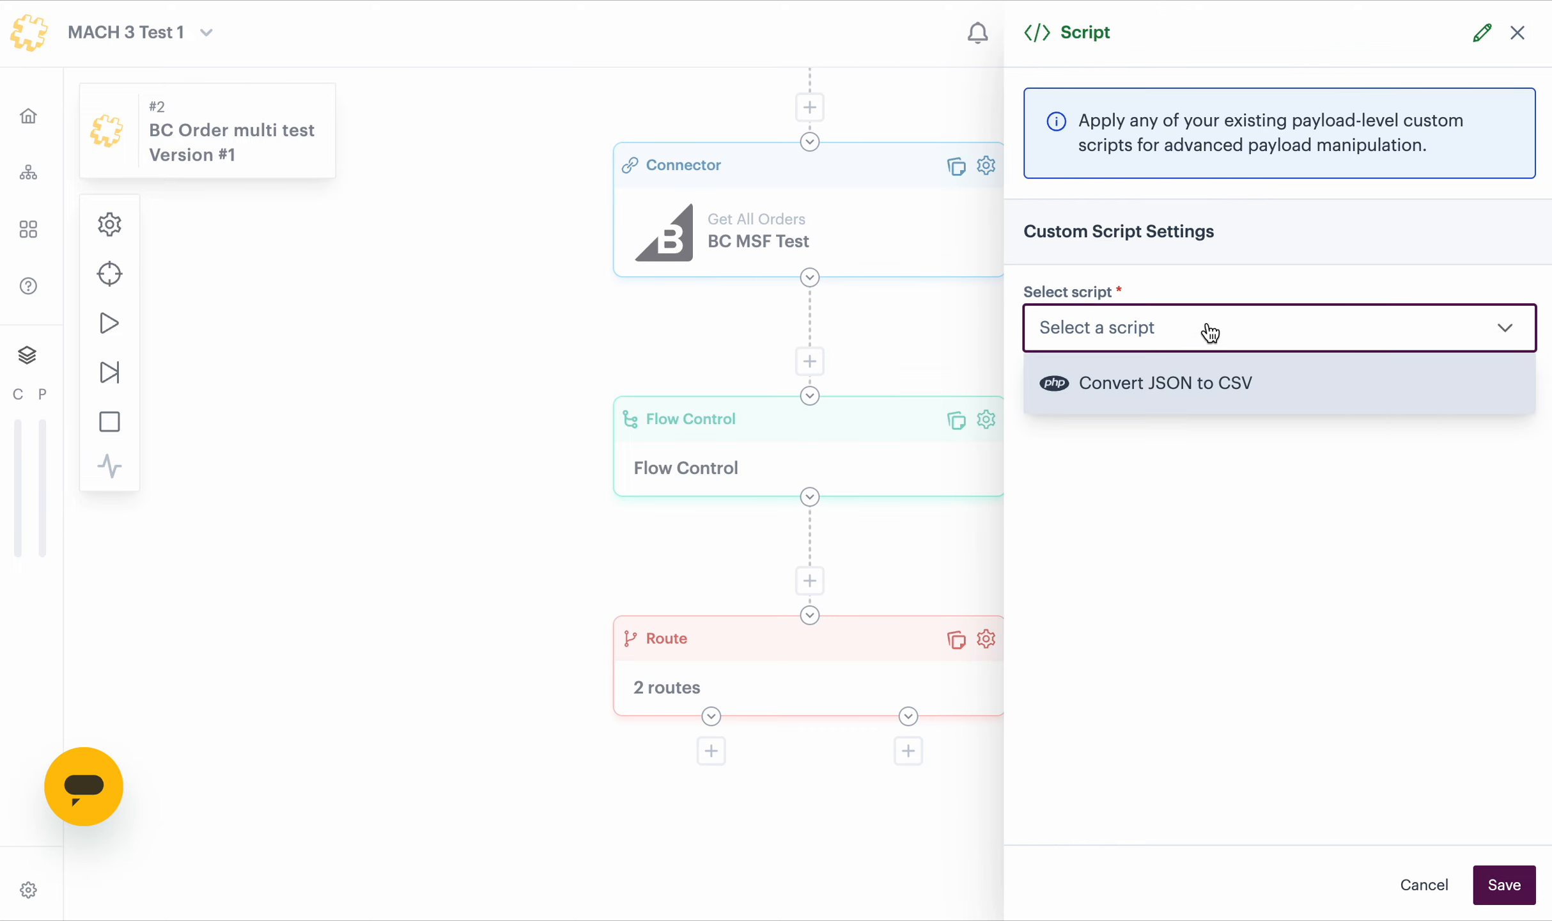
pyautogui.click(1193, 386)
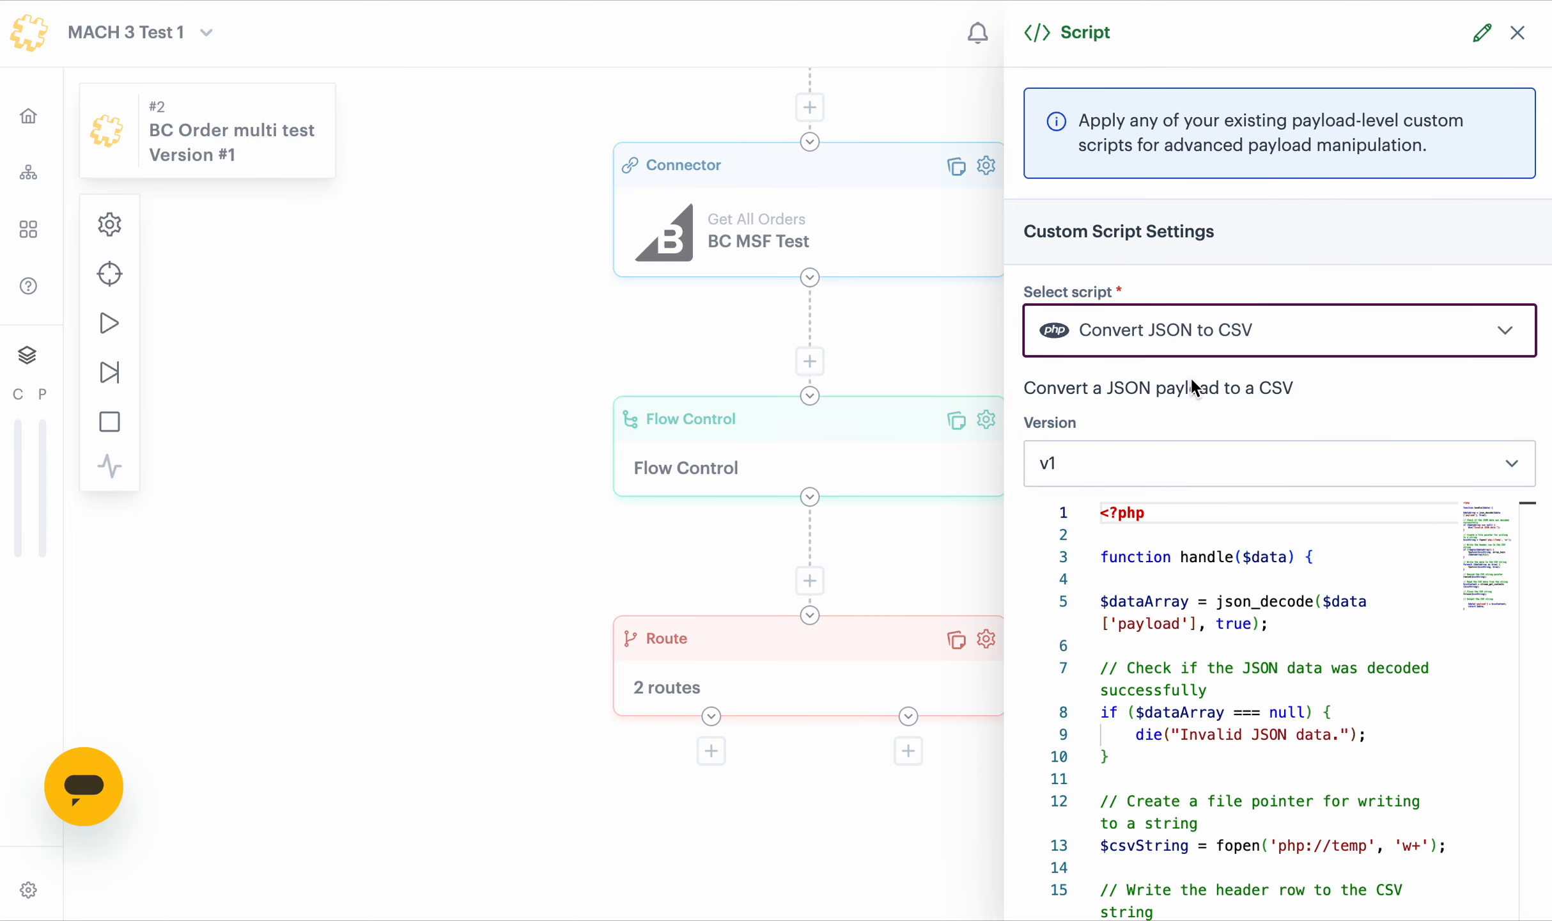
pyautogui.scroll(-2, 1350, 166)
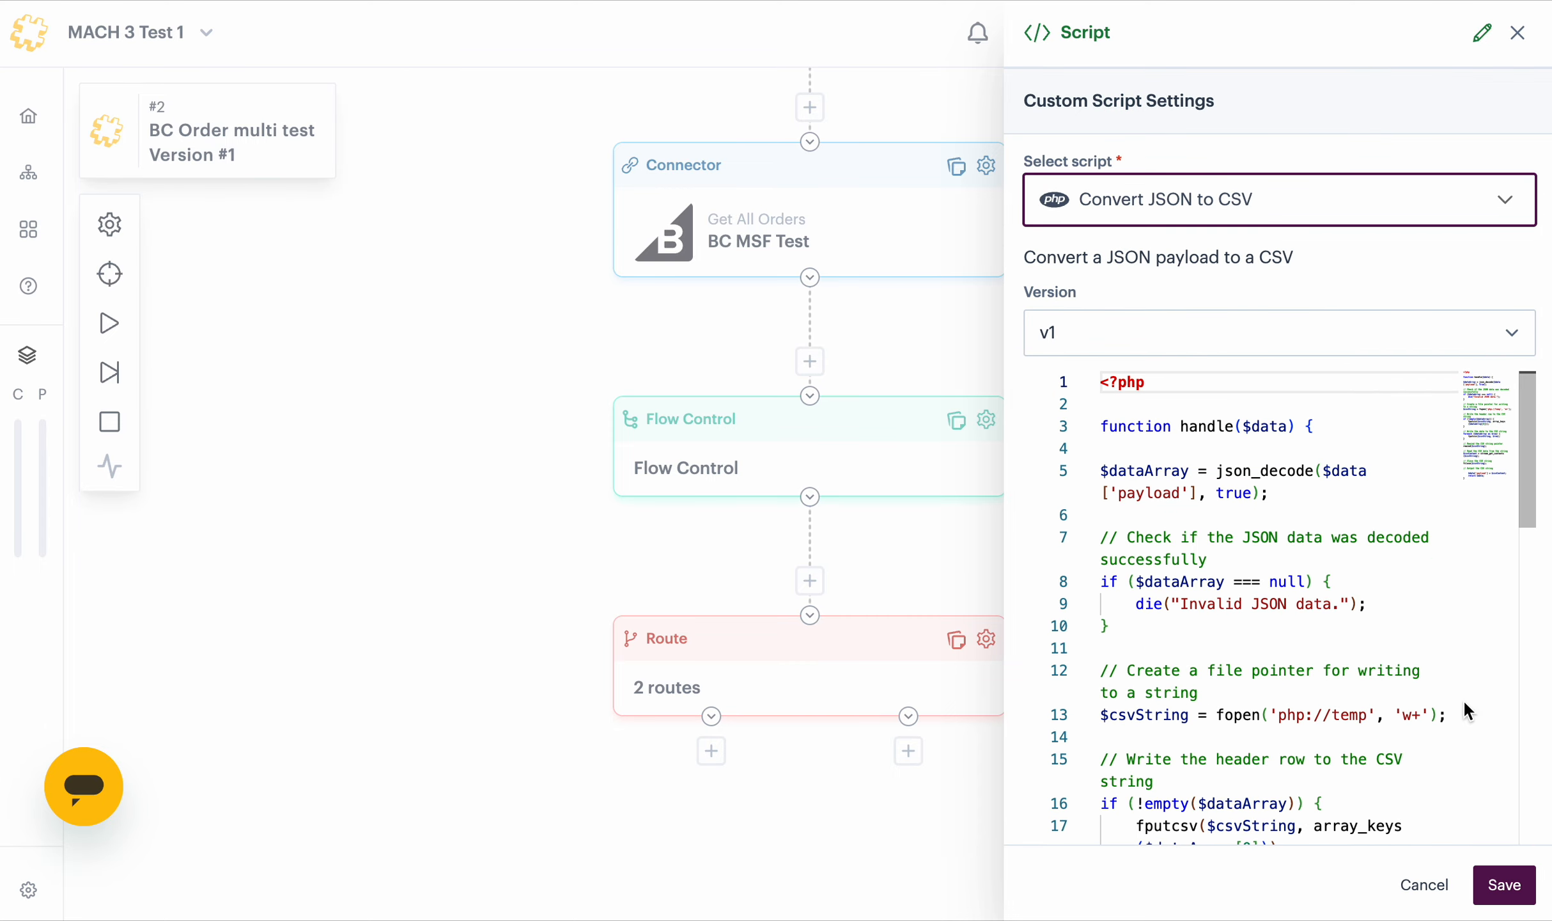
pyautogui.click(1511, 885)
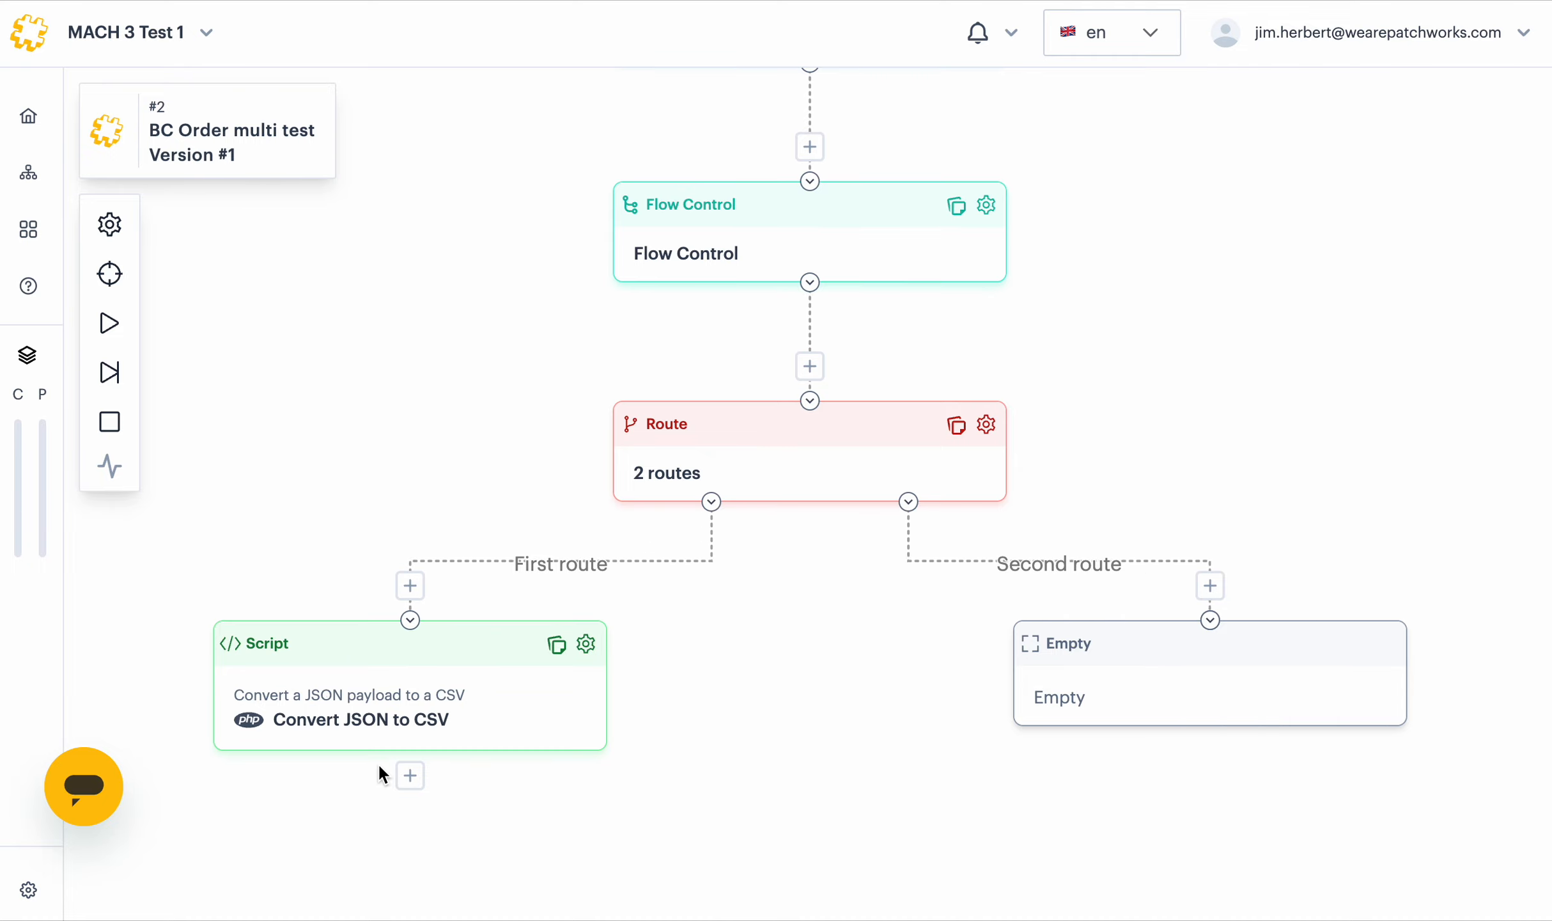
# Add a Connector shape after the script, using the SFTP EC2 instance and the SFTP PUT UserPass endpoint
pyautogui.click(409, 776)
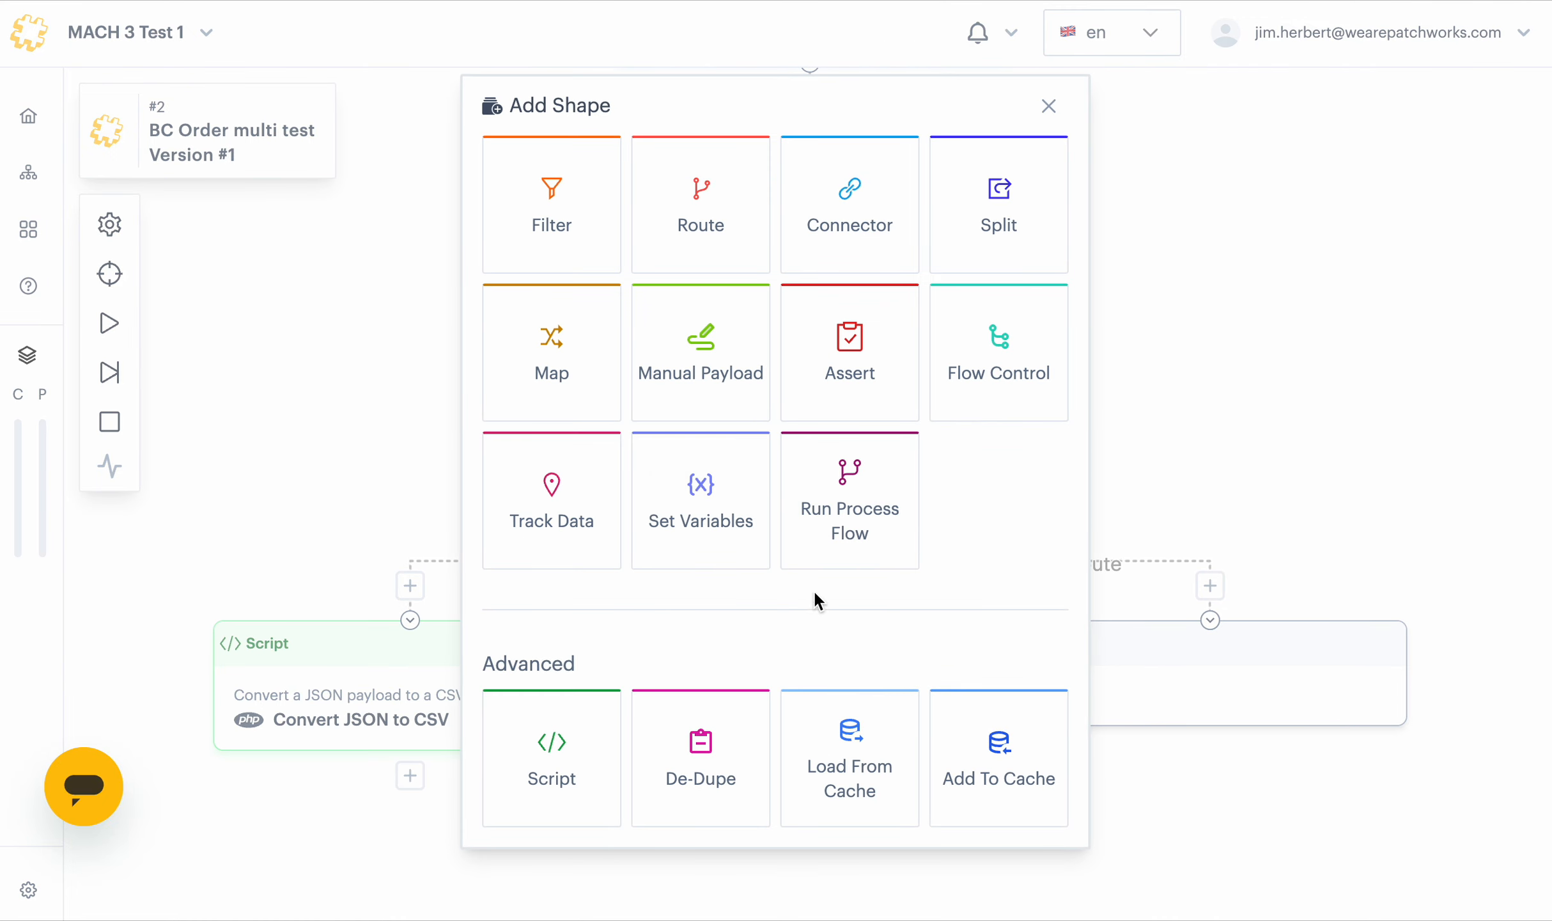
pyautogui.click(883, 235)
pyautogui.click(1230, 360)
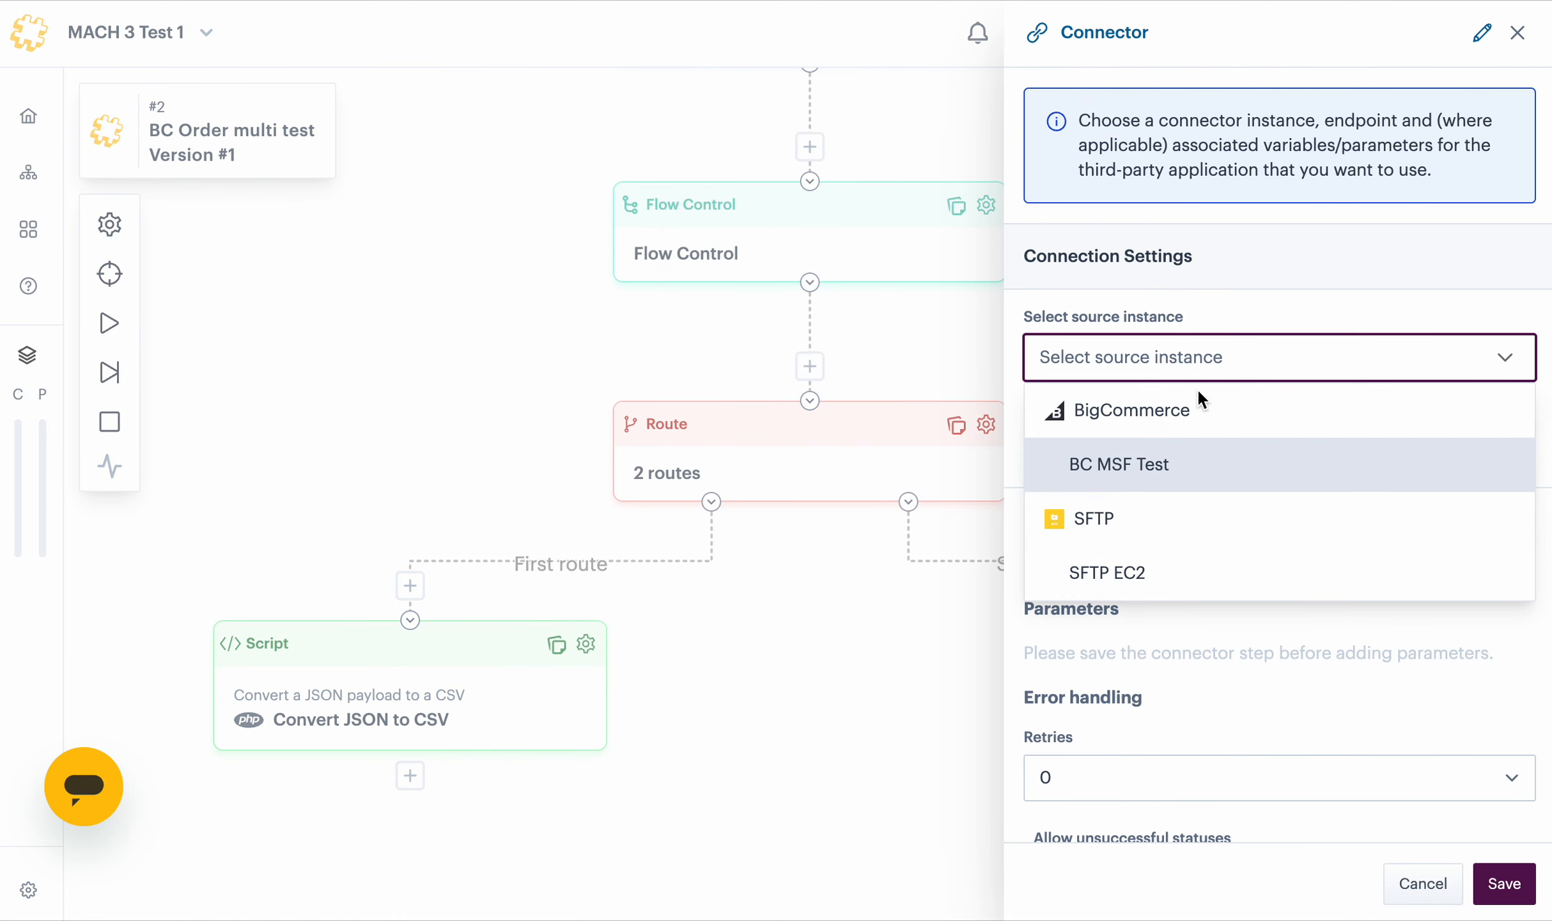
pyautogui.click(1136, 571)
pyautogui.click(1144, 448)
pyautogui.click(1211, 615)
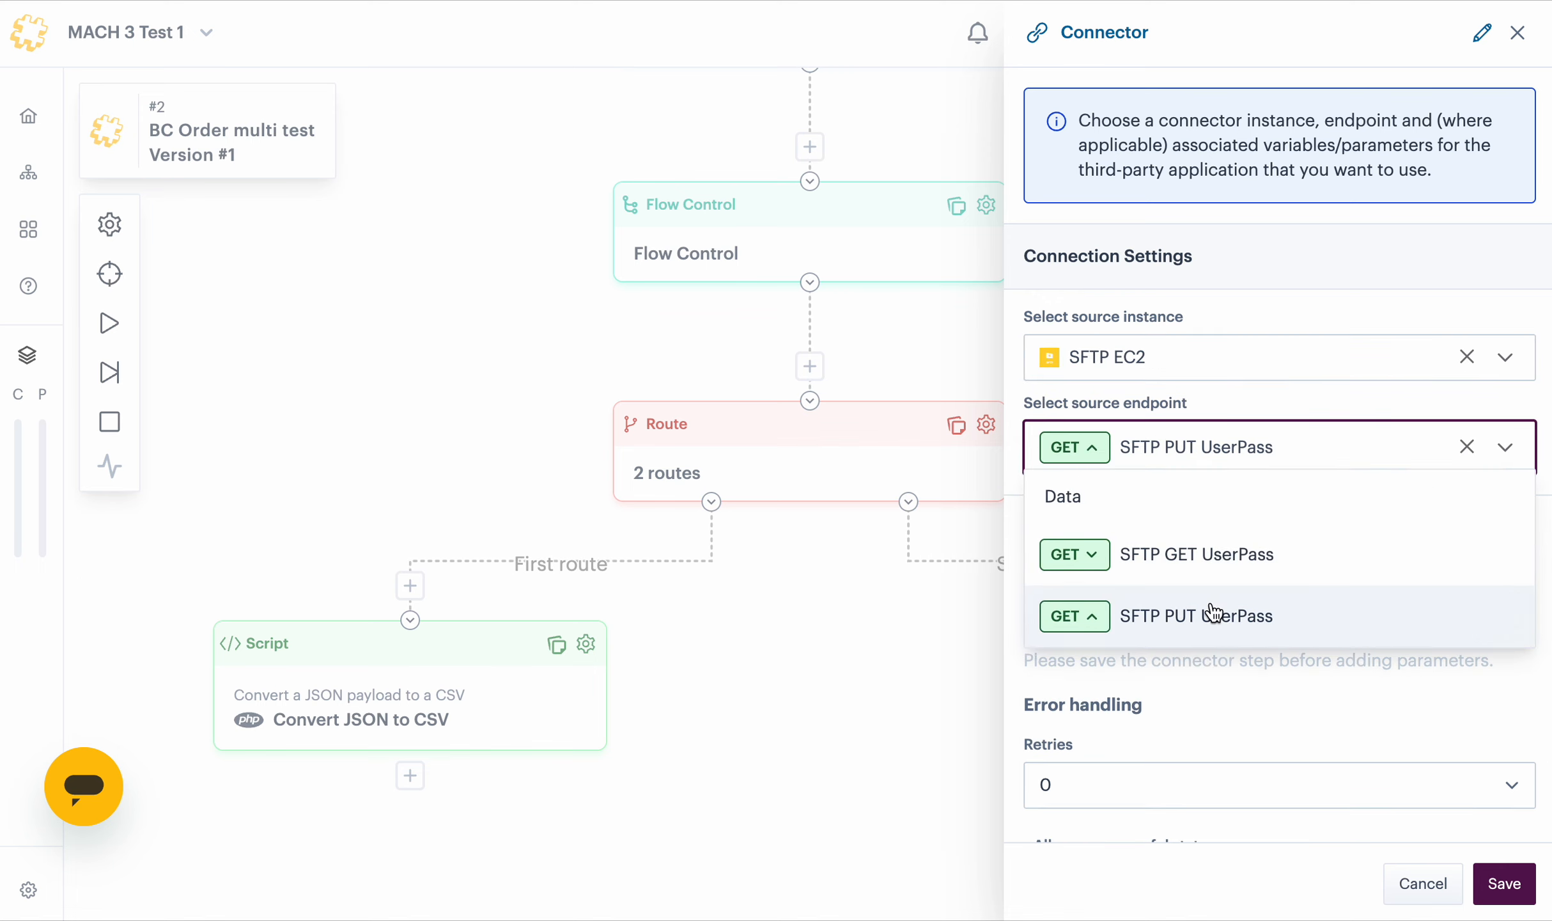
# Set the SFTP connector's original filename to jim.csv and its original path to /home/sftp/bcout
pyautogui.click(1162, 606)
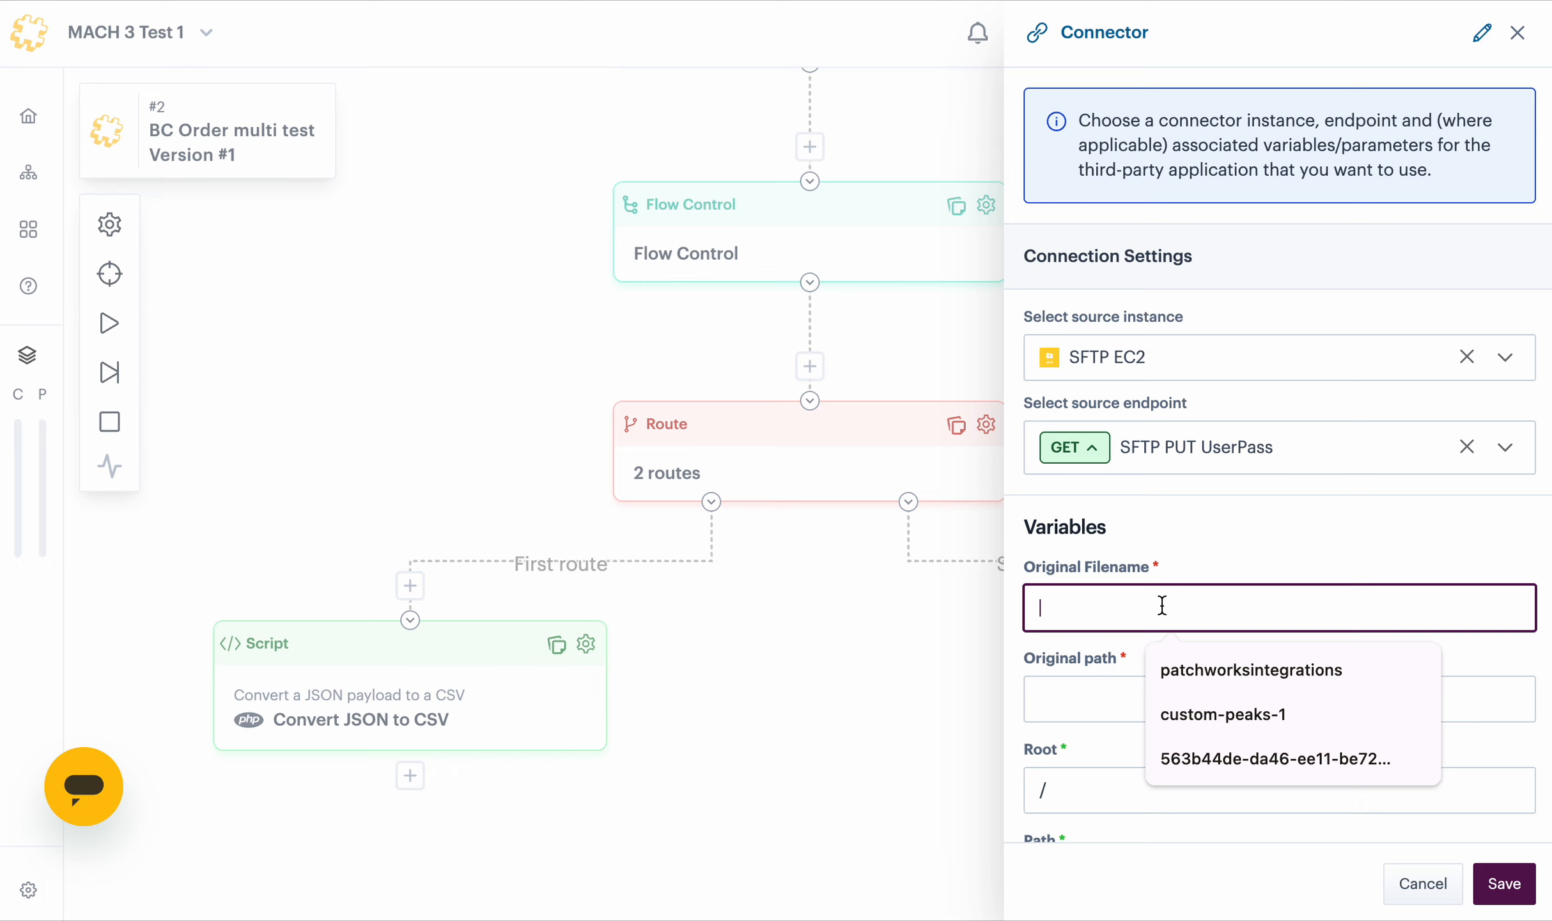
pyautogui.write('jim.csv')
pyautogui.click(1056, 693)
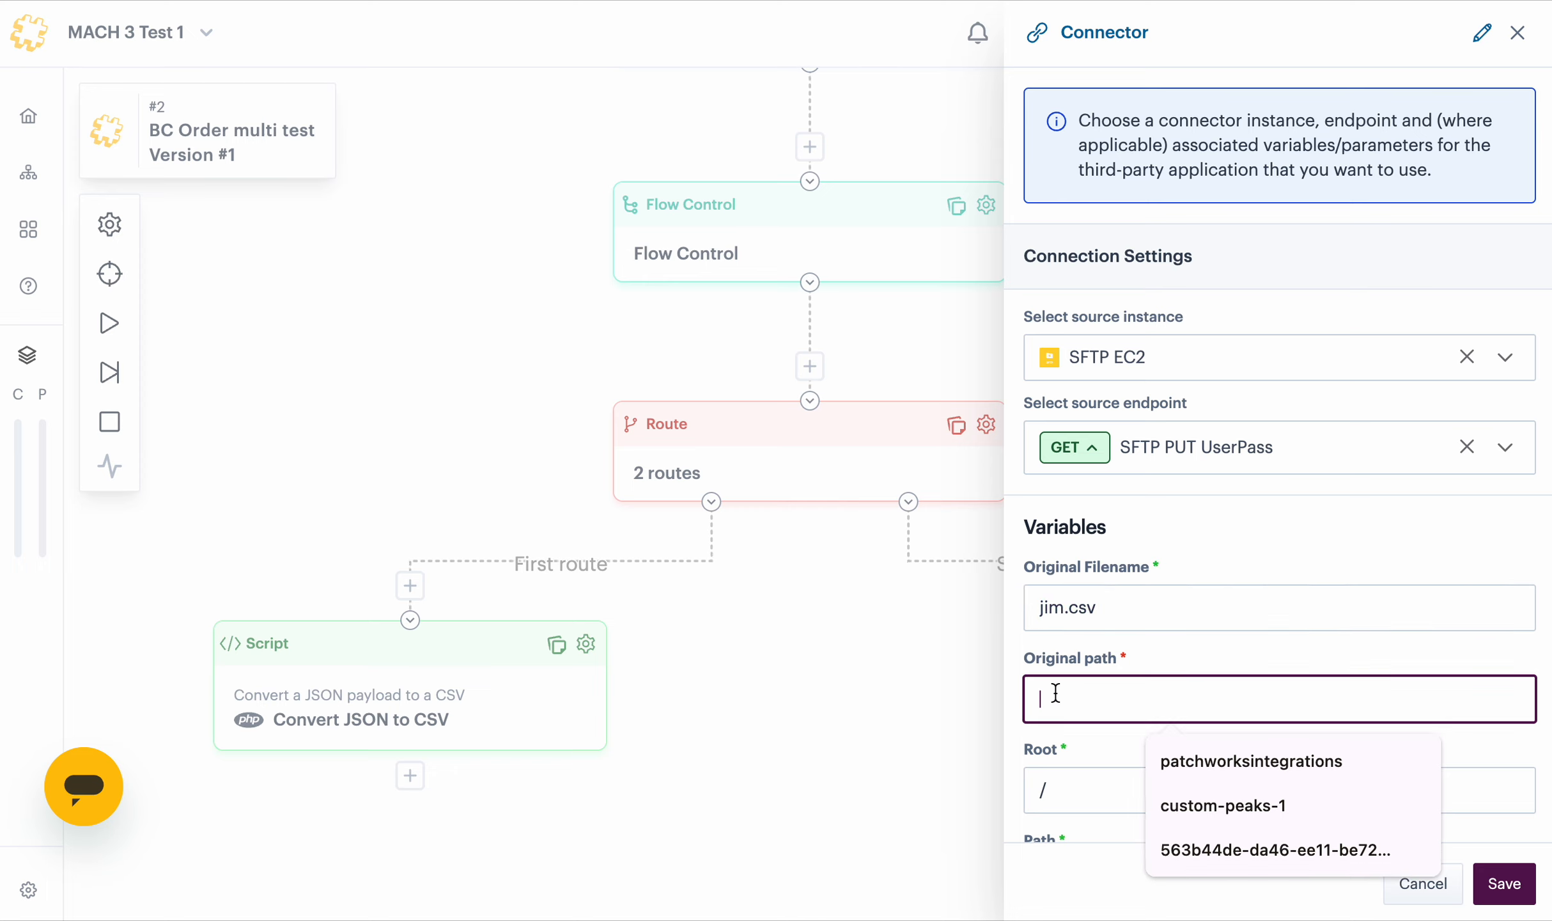
pyautogui.write('/home/sftp/bcout')
pyautogui.press('Down')
pyautogui.press('Up')
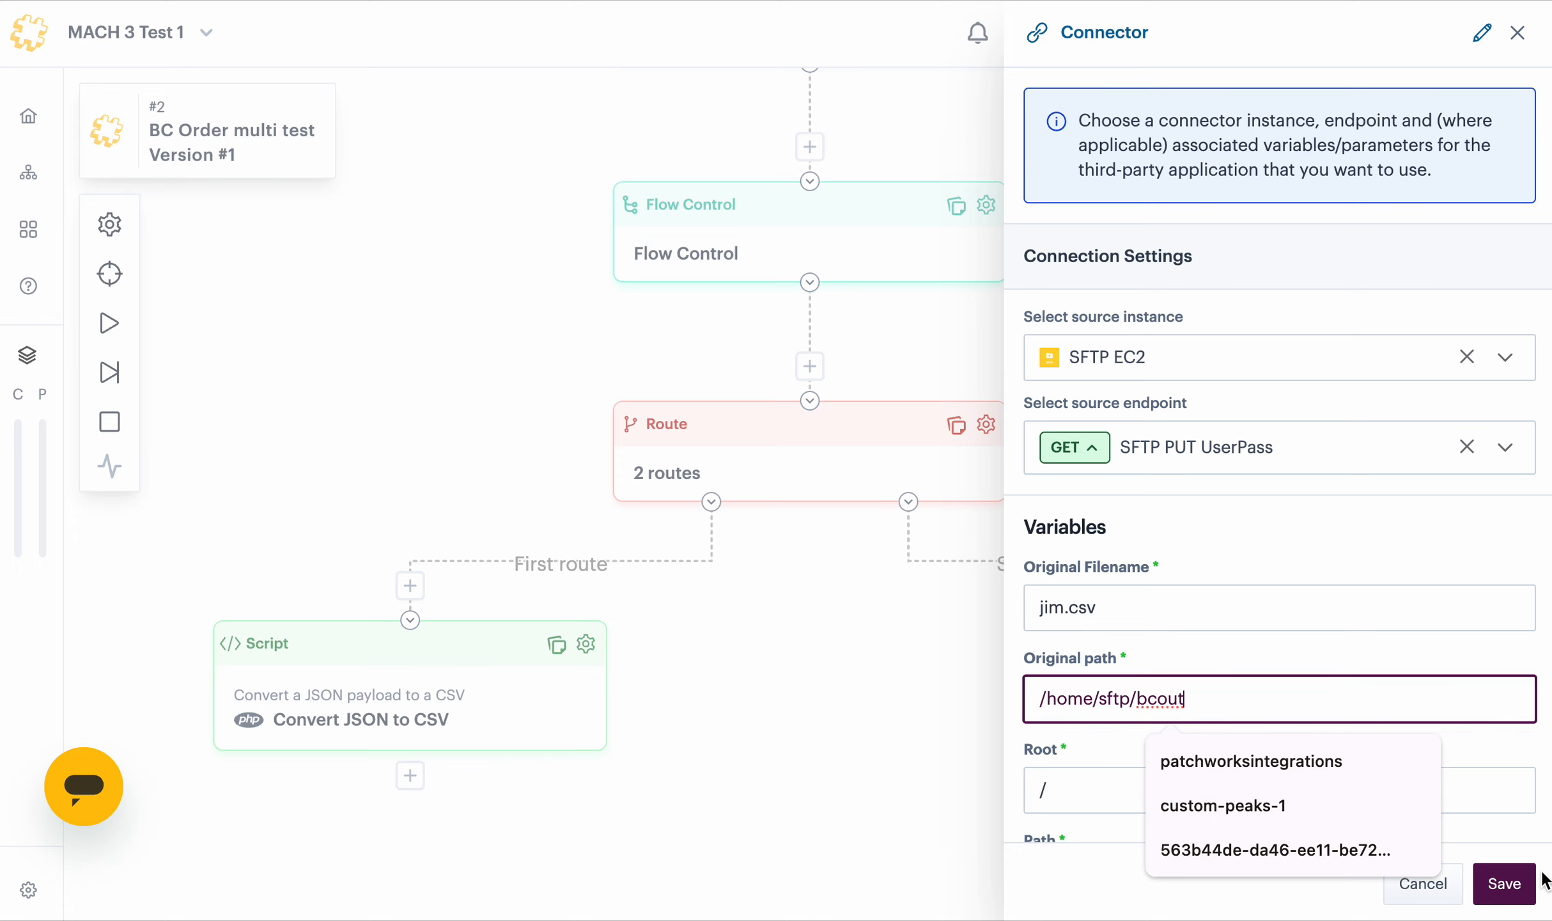
# Save the SFTP connector and start a new filter on the Route shape's first route
pyautogui.click(1509, 884)
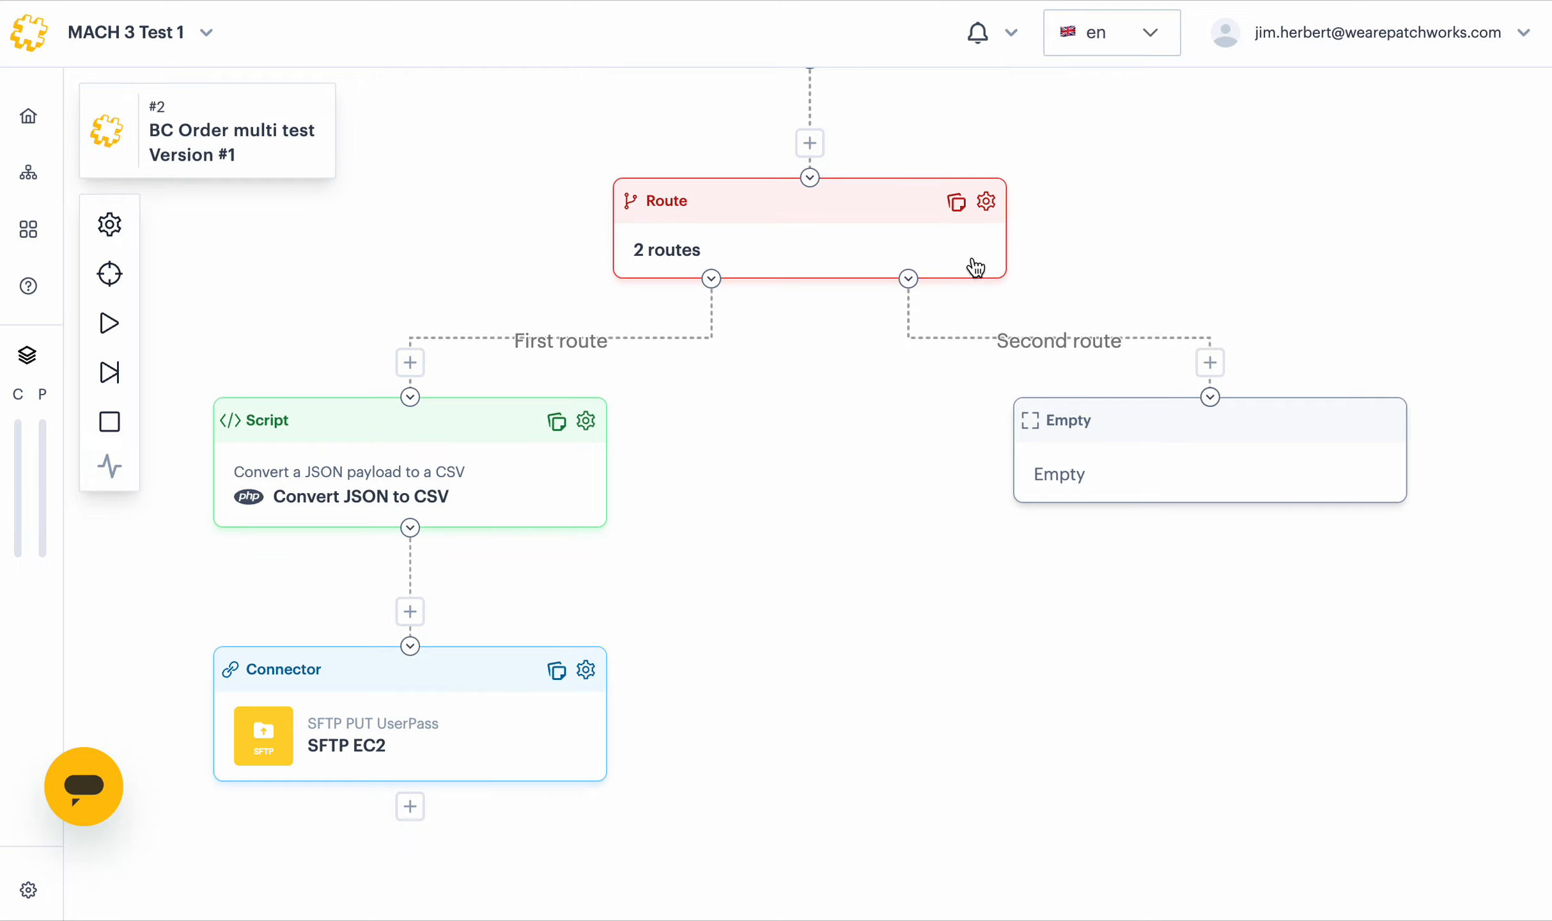
pyautogui.click(987, 202)
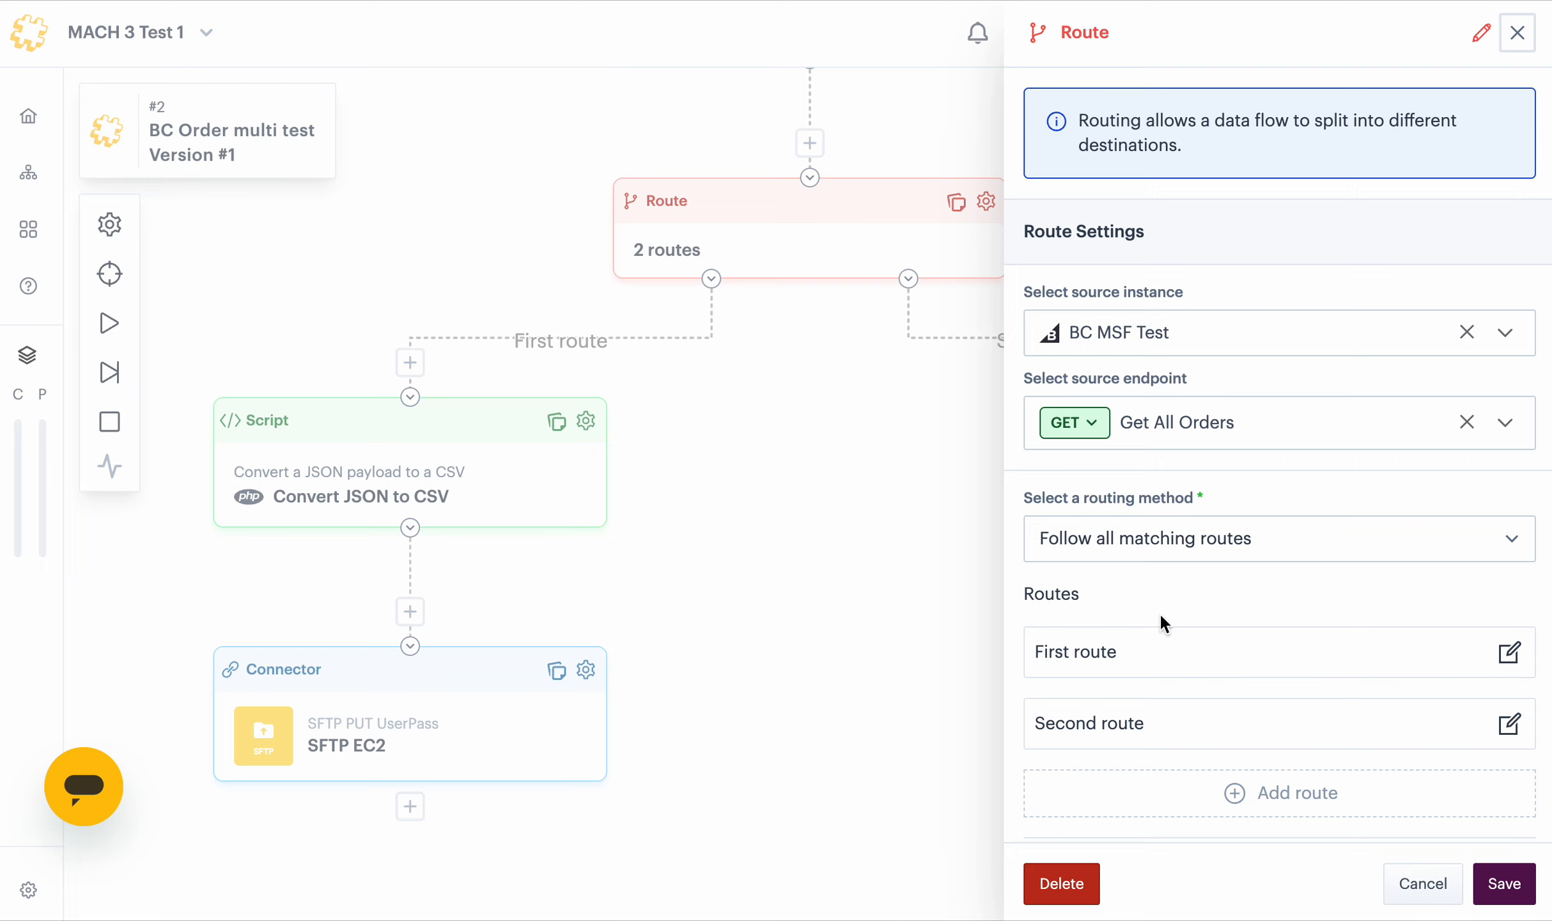
pyautogui.click(1506, 650)
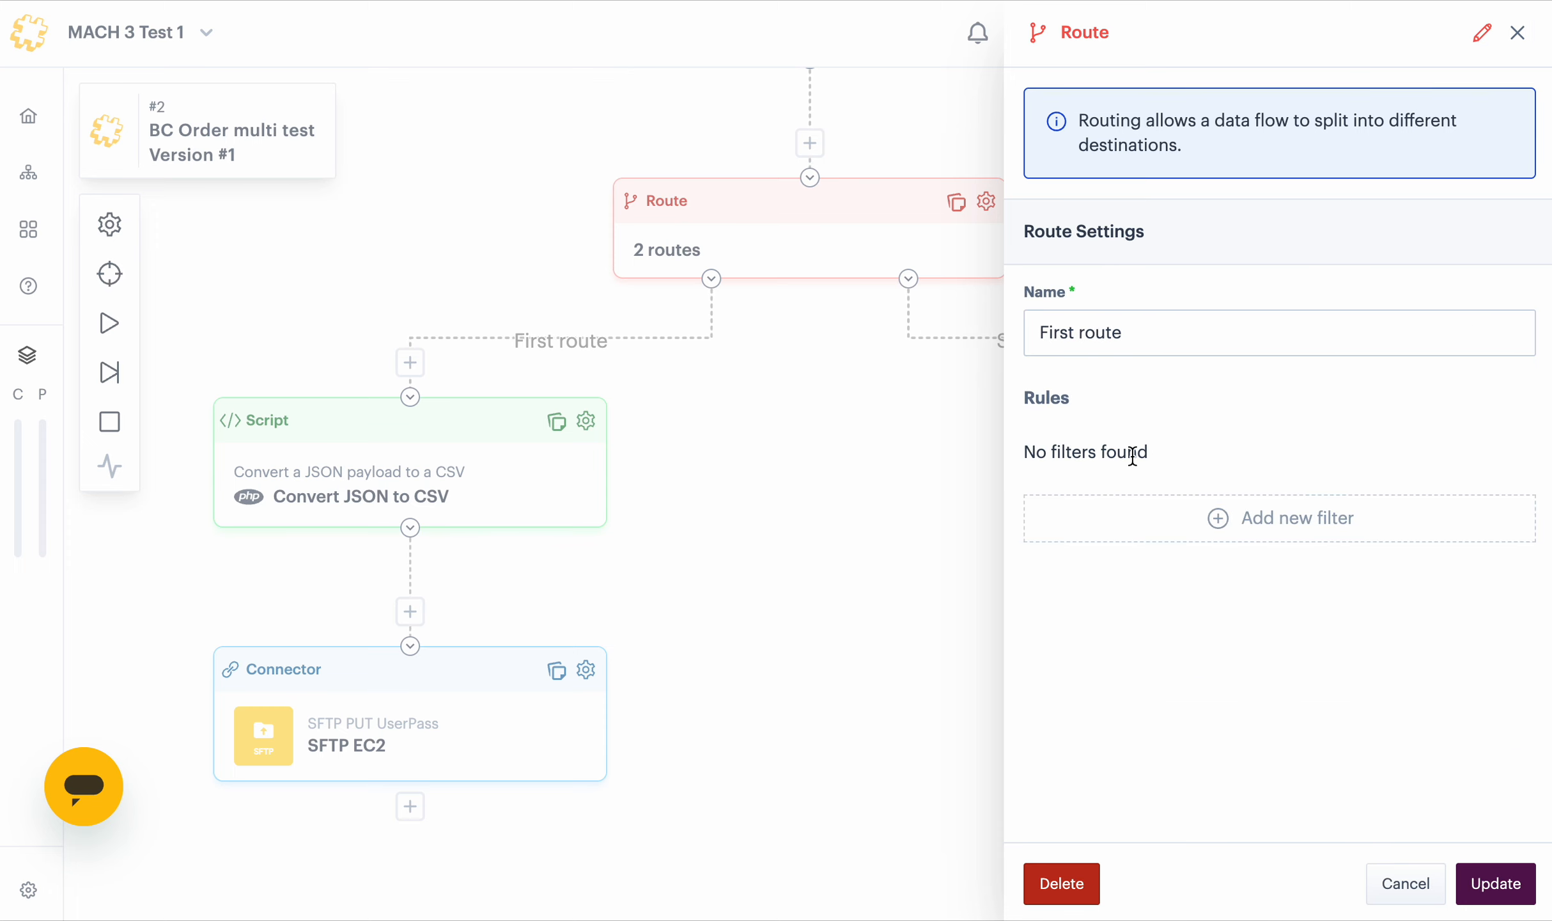
pyautogui.click(1235, 526)
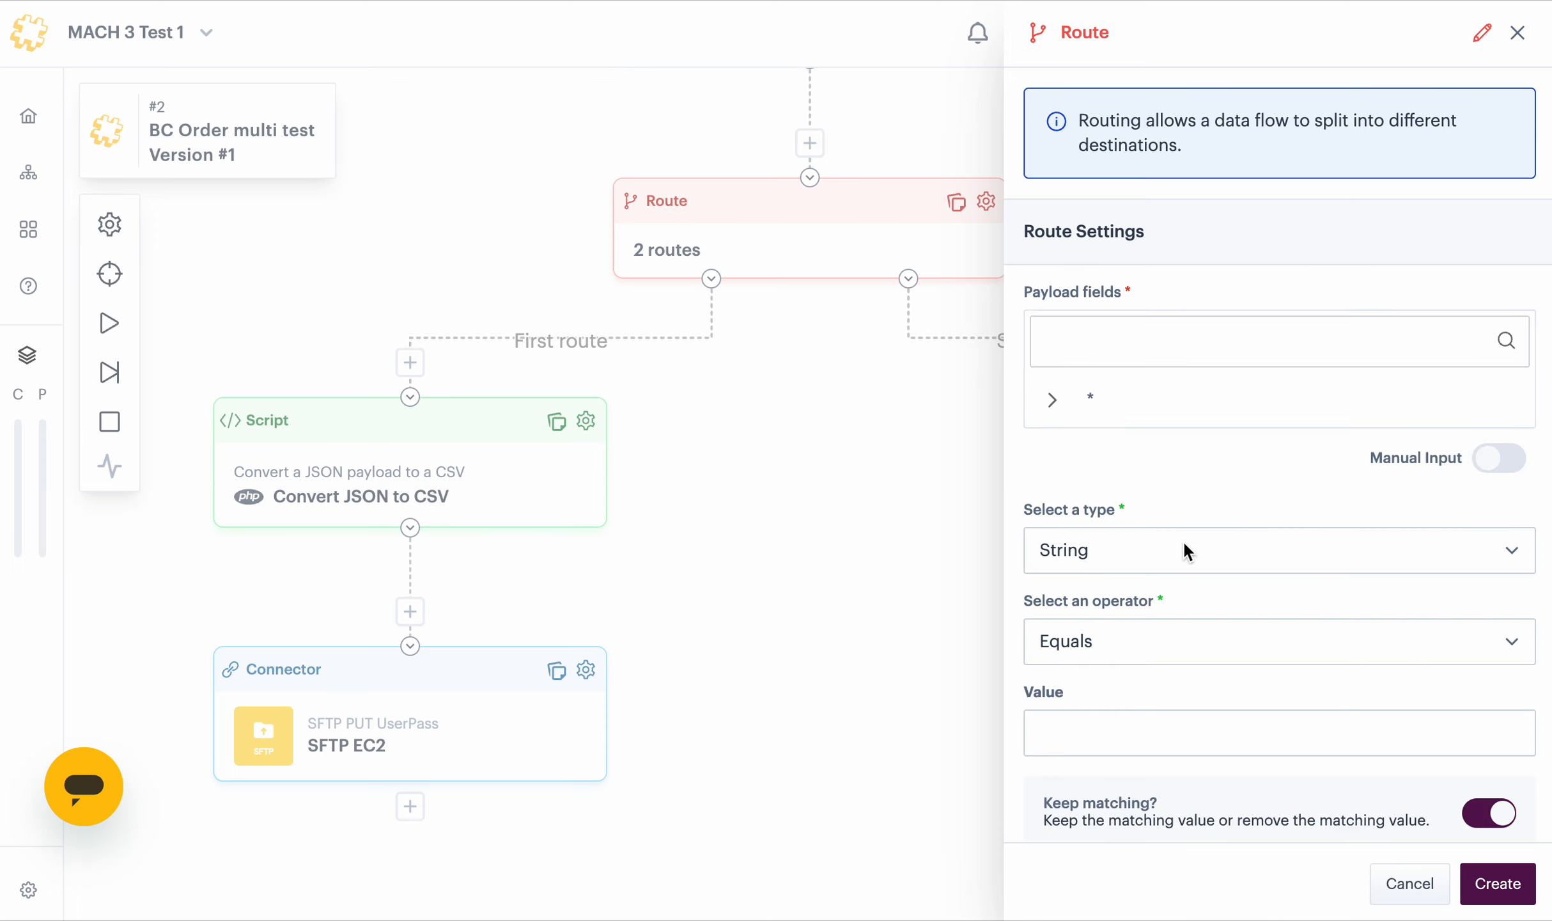
# Create the first route's filter on the geoip_country_iso2 payload field, string type, equals GB, and update the route
pyautogui.click(1052, 399)
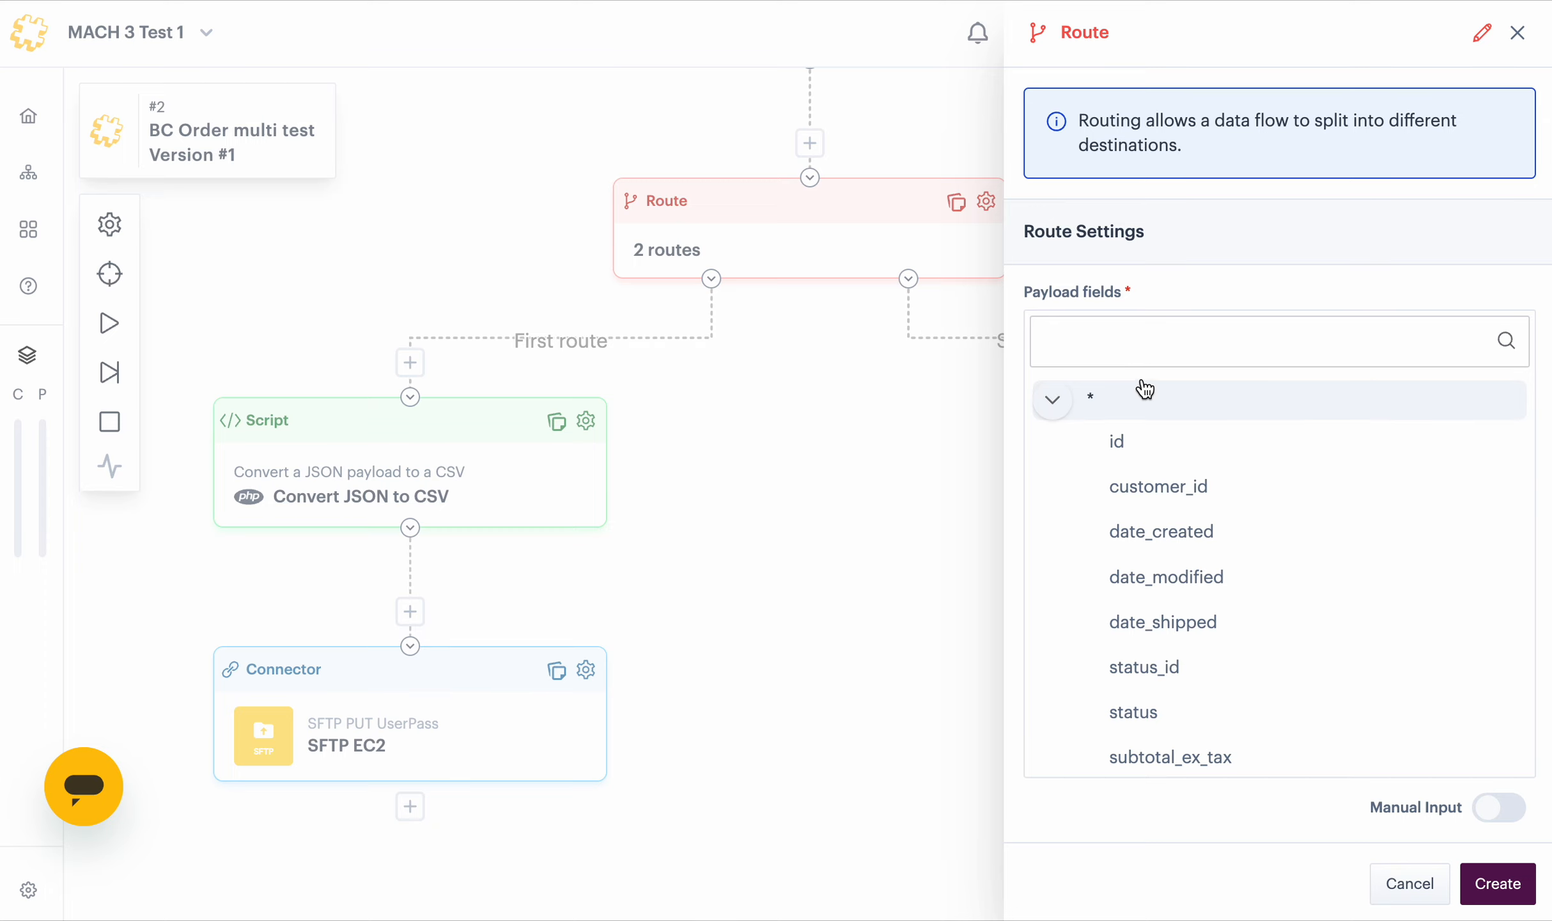
pyautogui.click(1161, 342)
pyautogui.write('geo')
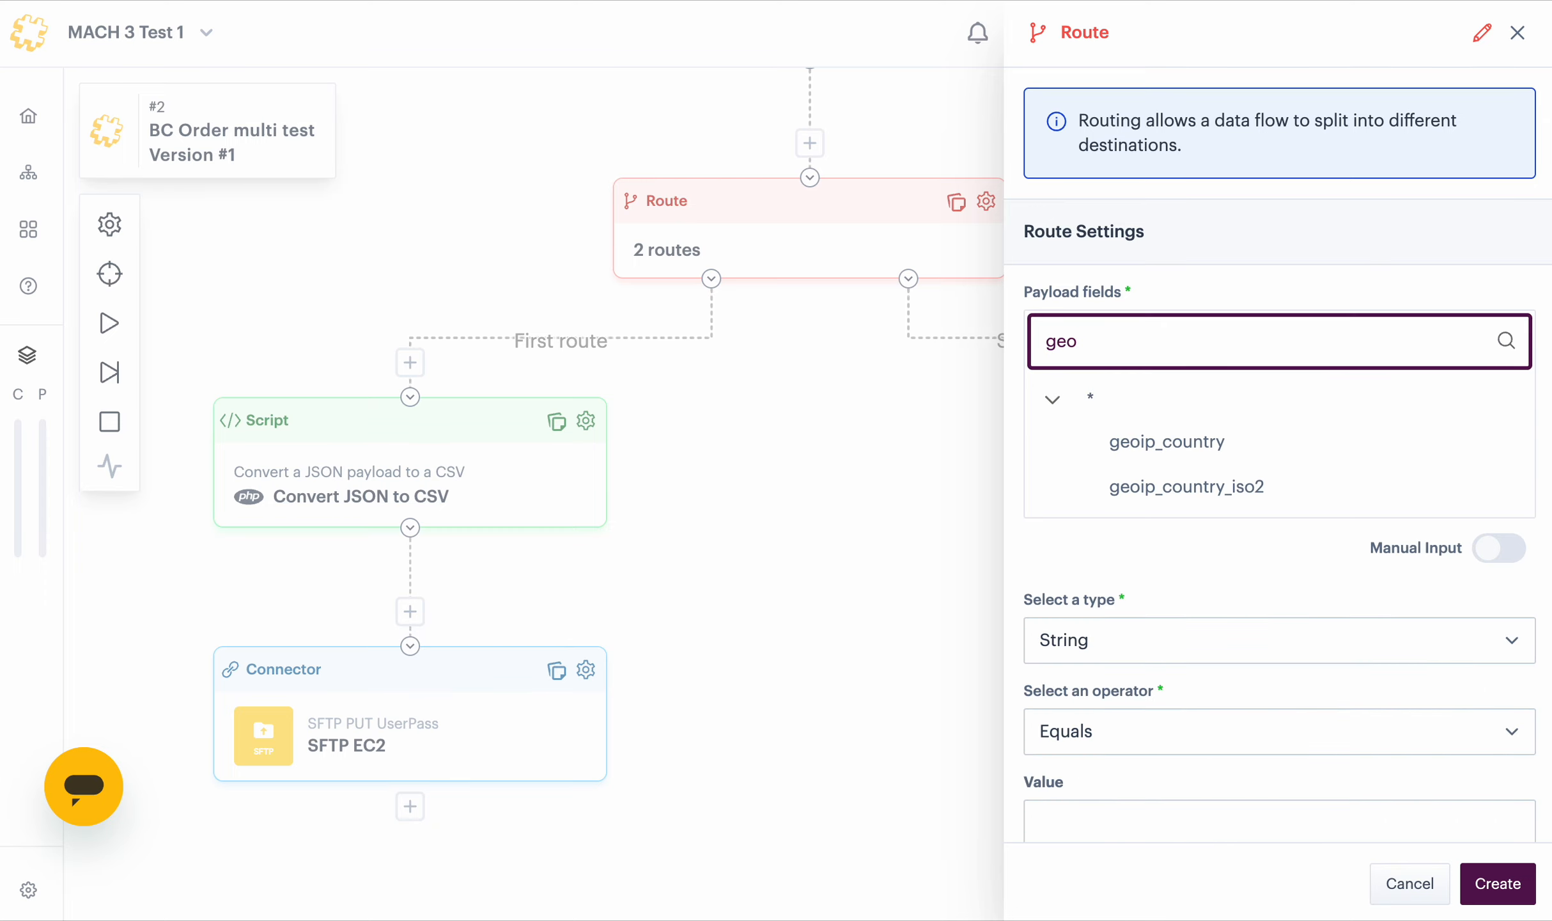
pyautogui.click(1237, 491)
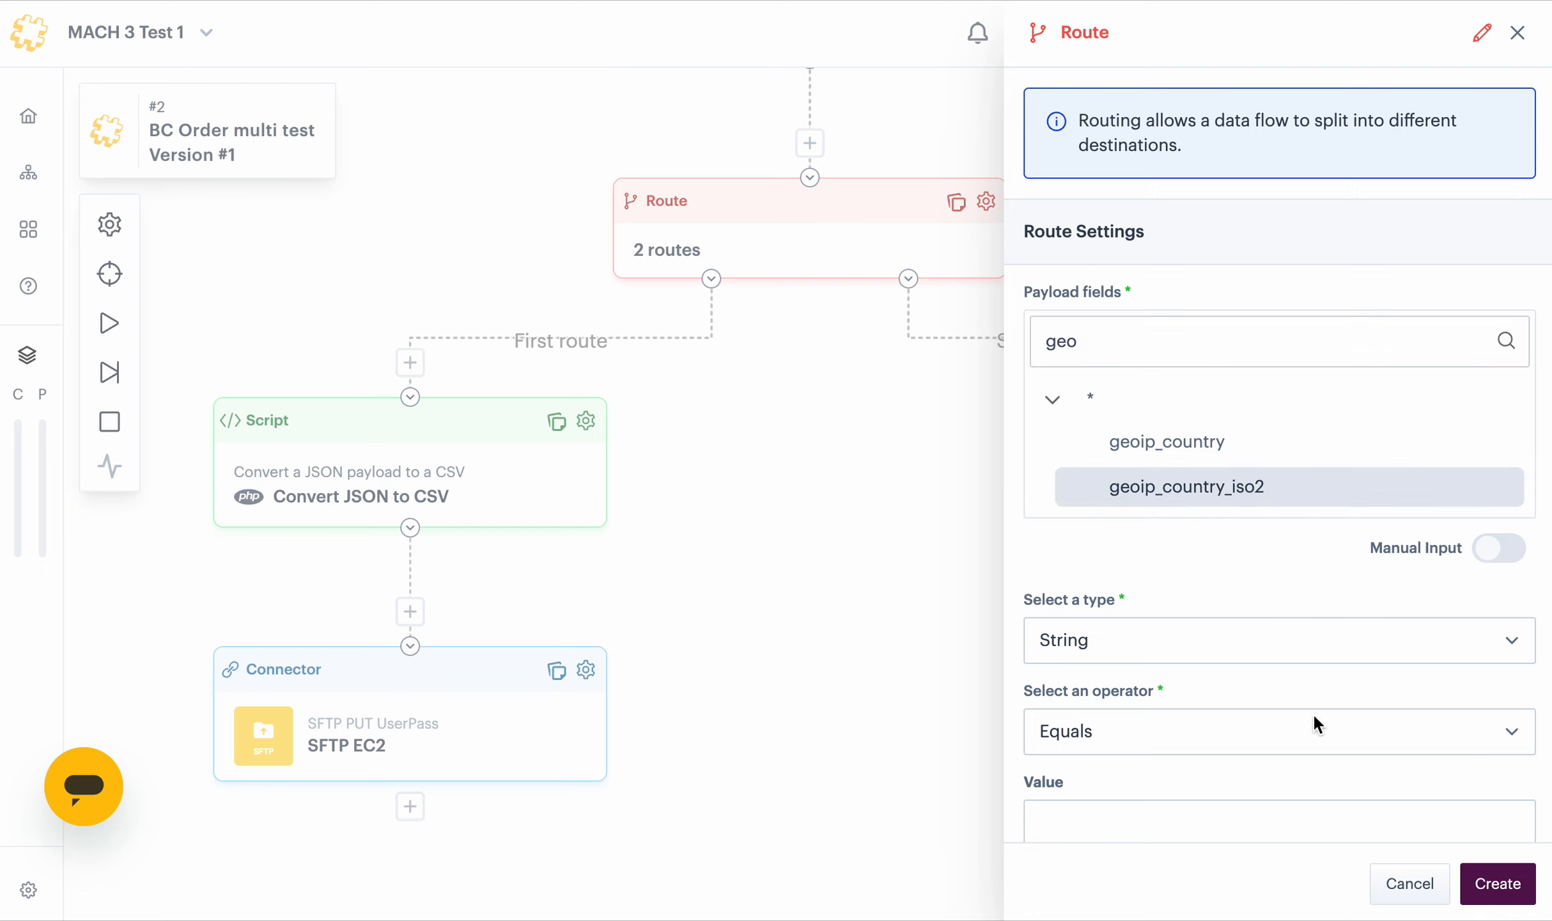
pyautogui.click(1156, 819)
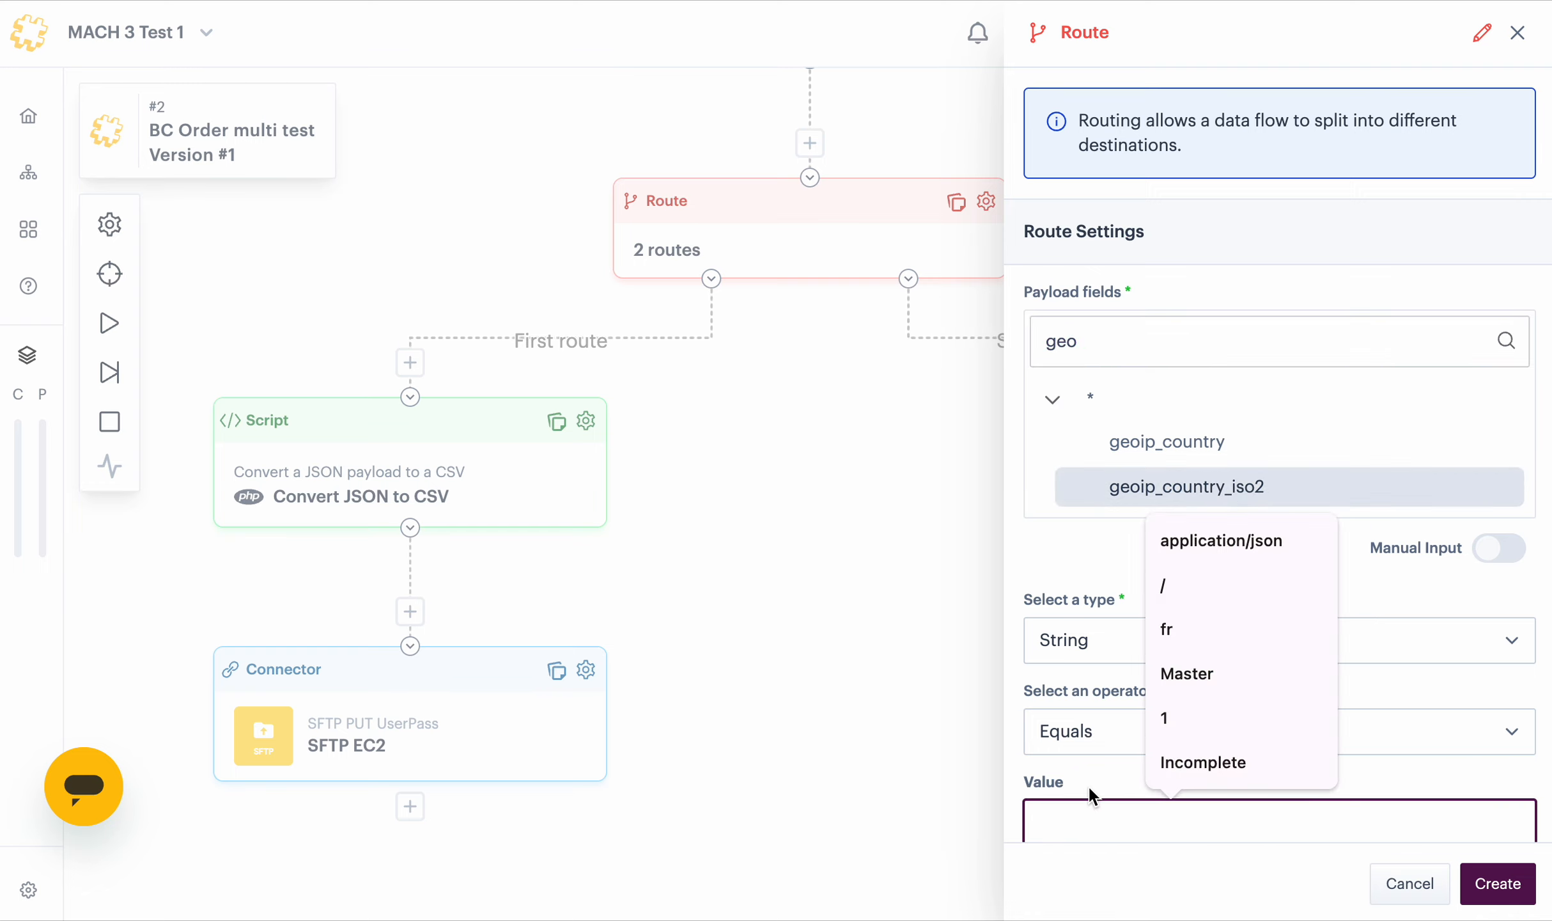
pyautogui.scroll(-2, 1093, 756)
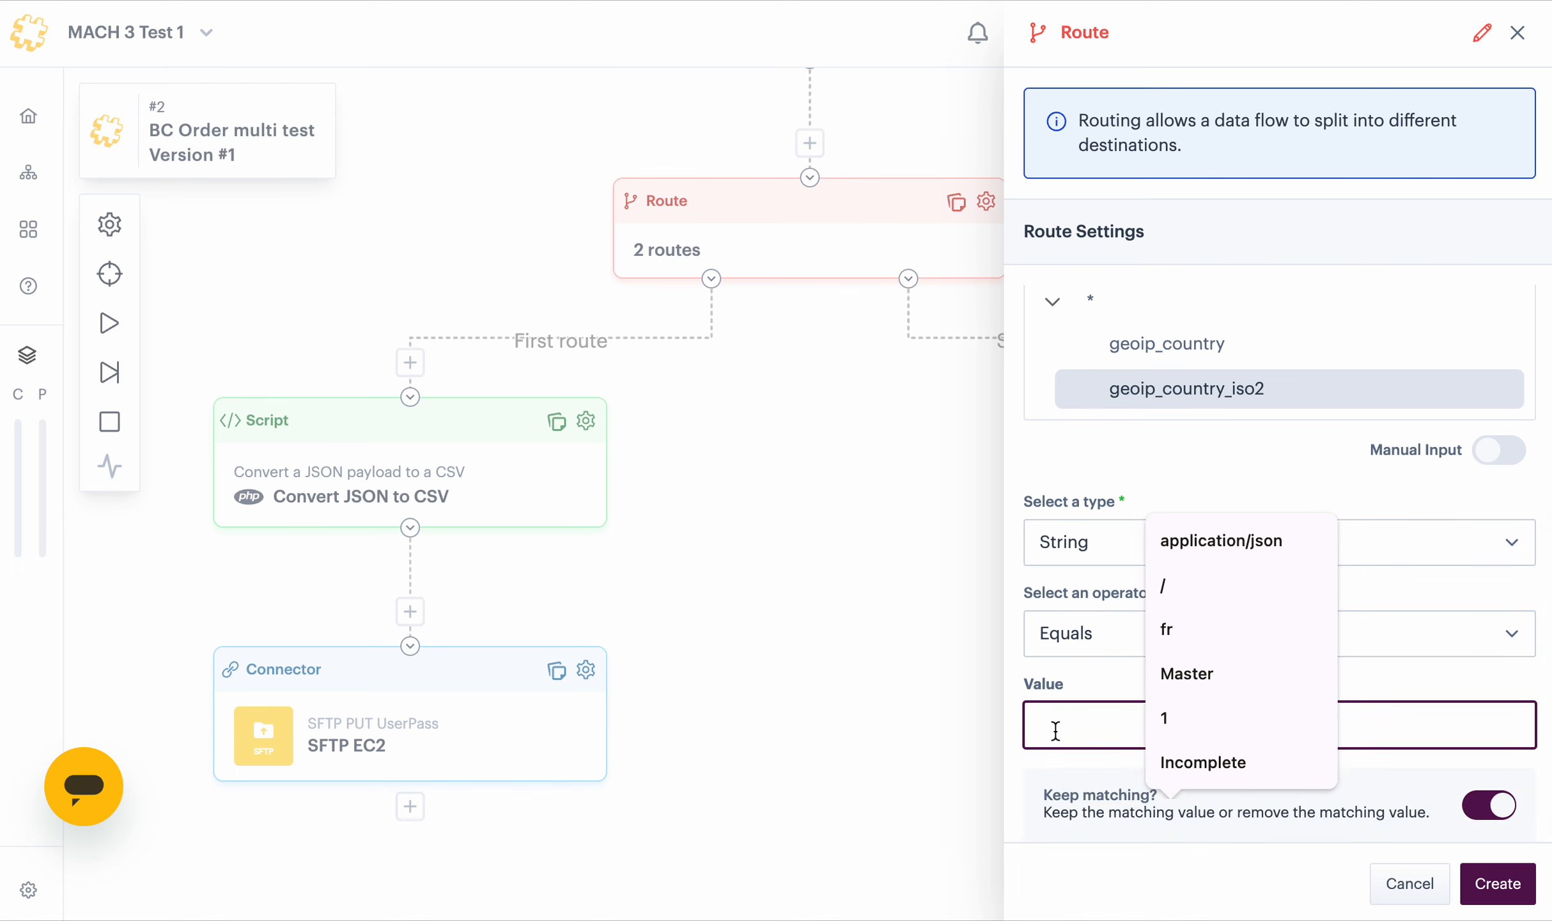
pyautogui.write('GB')
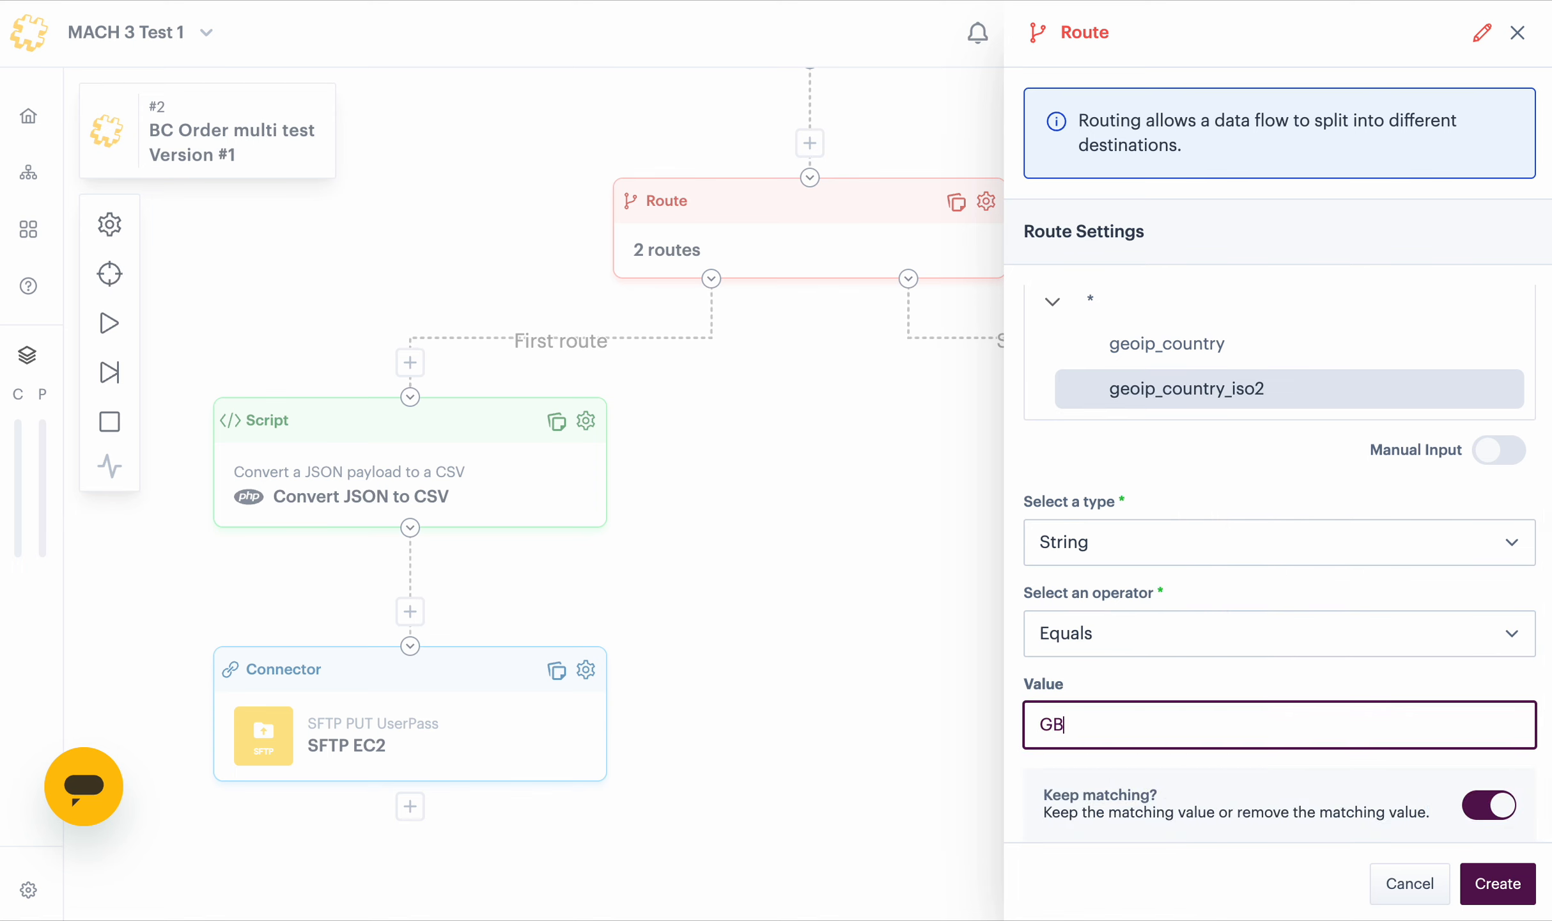
pyautogui.click(1483, 885)
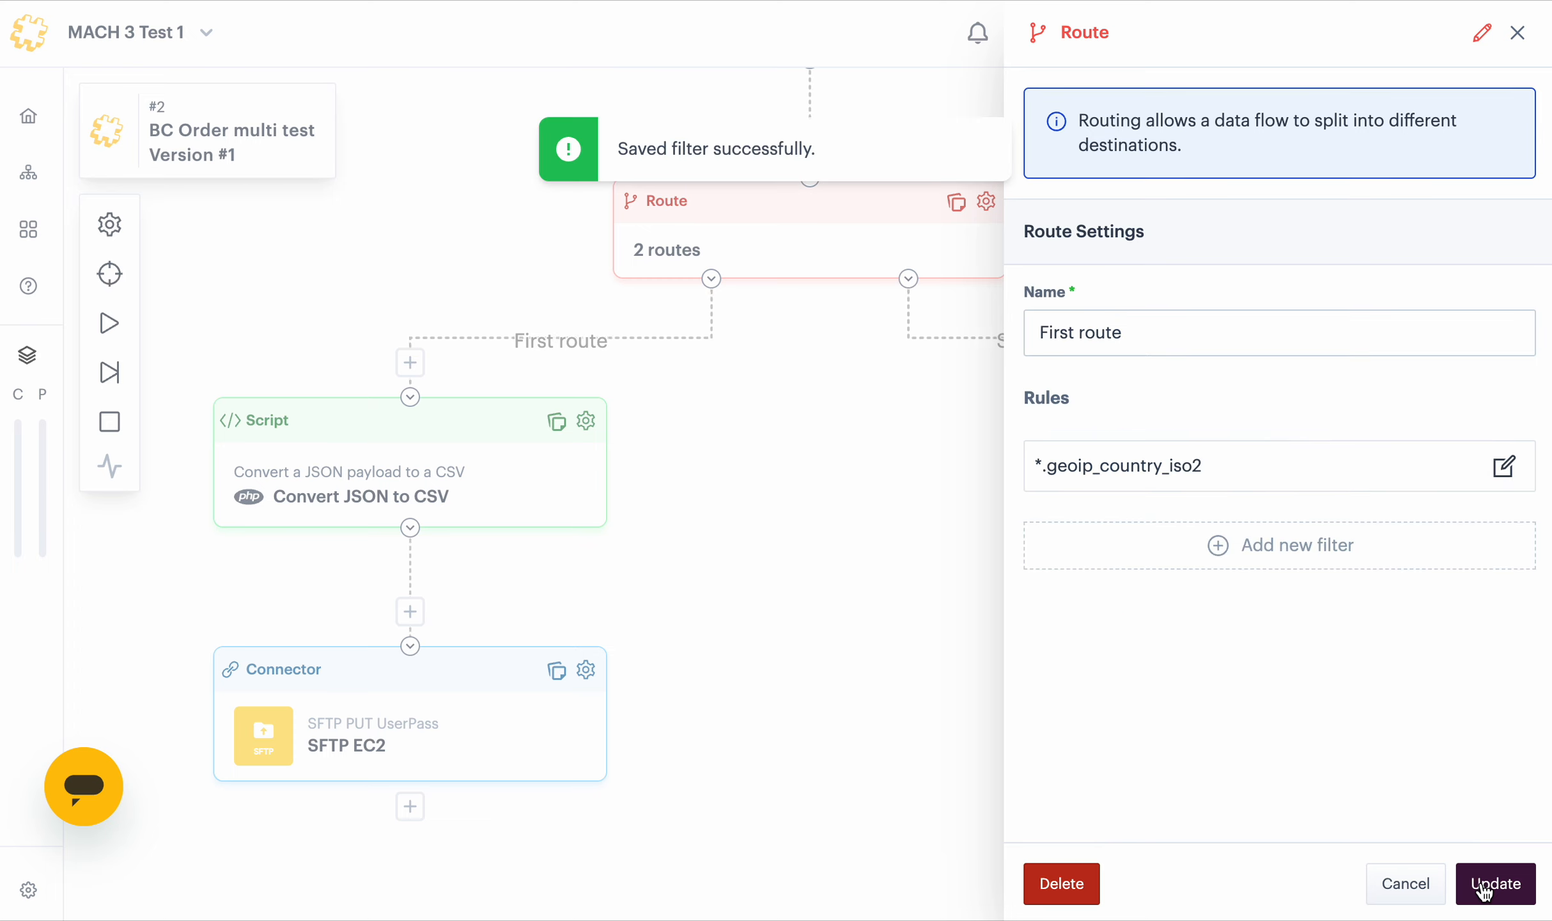
pyautogui.click(1499, 879)
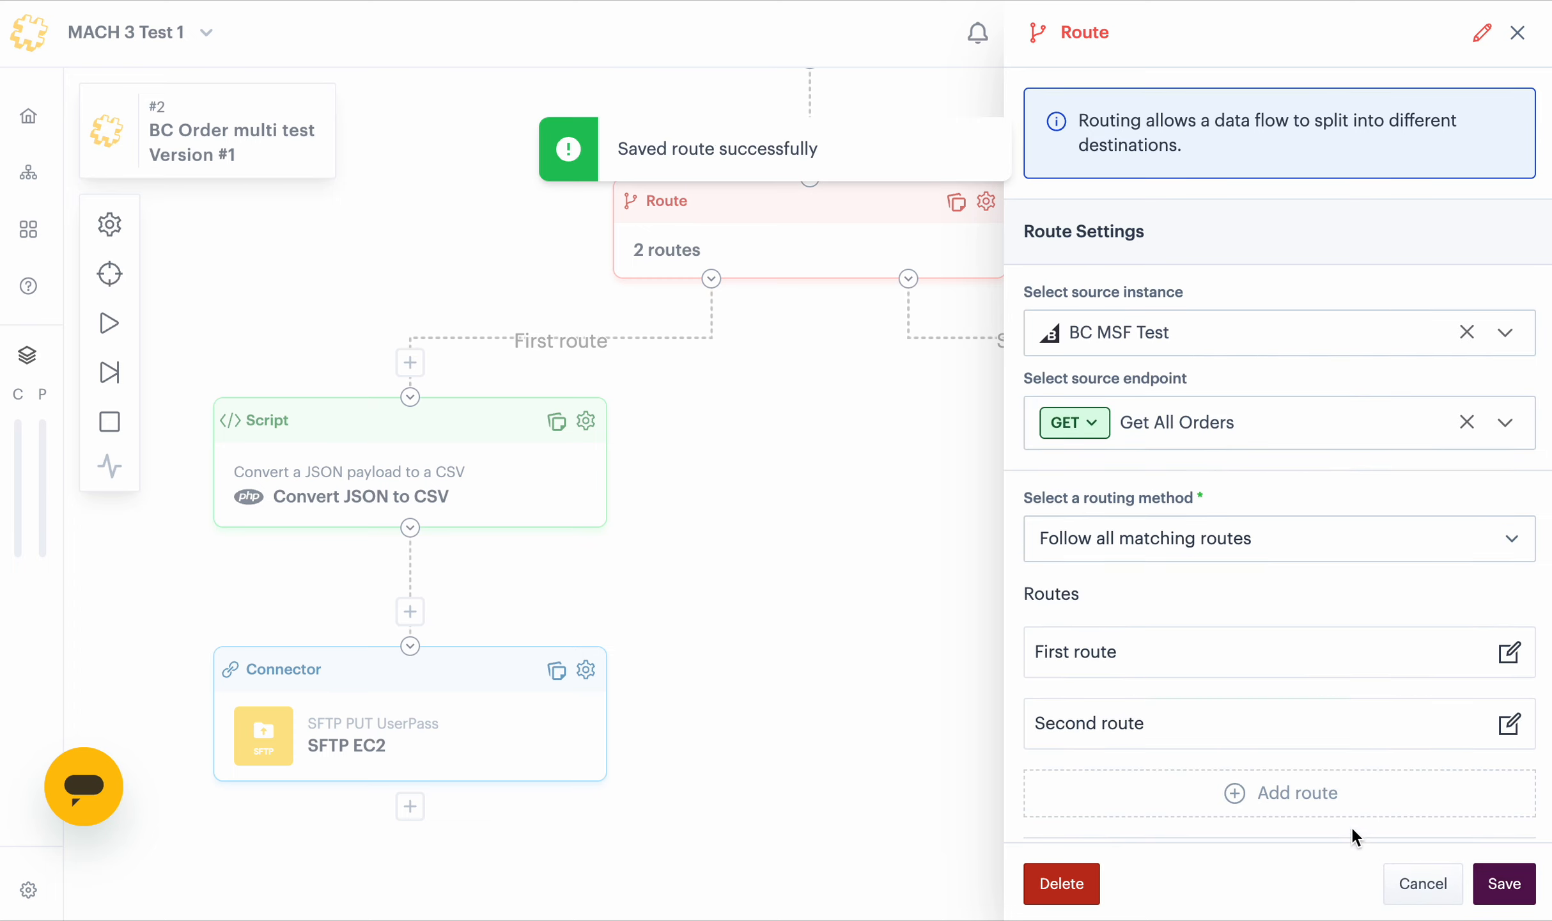
# Rename the first route as UK Orders FTP and update it
pyautogui.click(1509, 651)
pyautogui.click(1157, 330)
pyautogui.tripleClick(1157, 330)
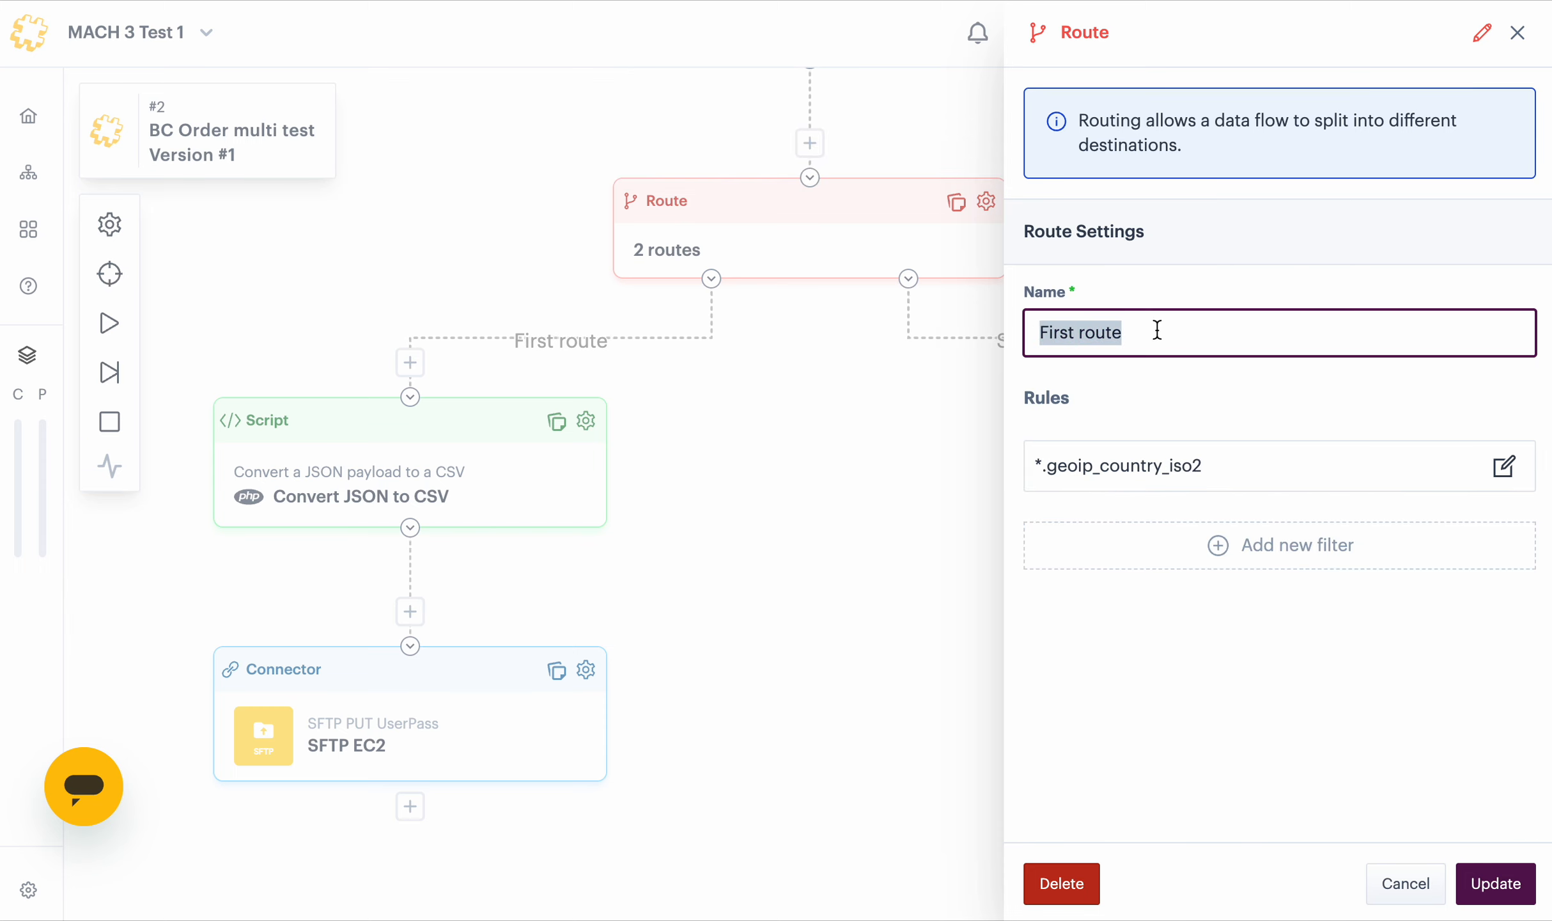
pyautogui.write('UK Orders')
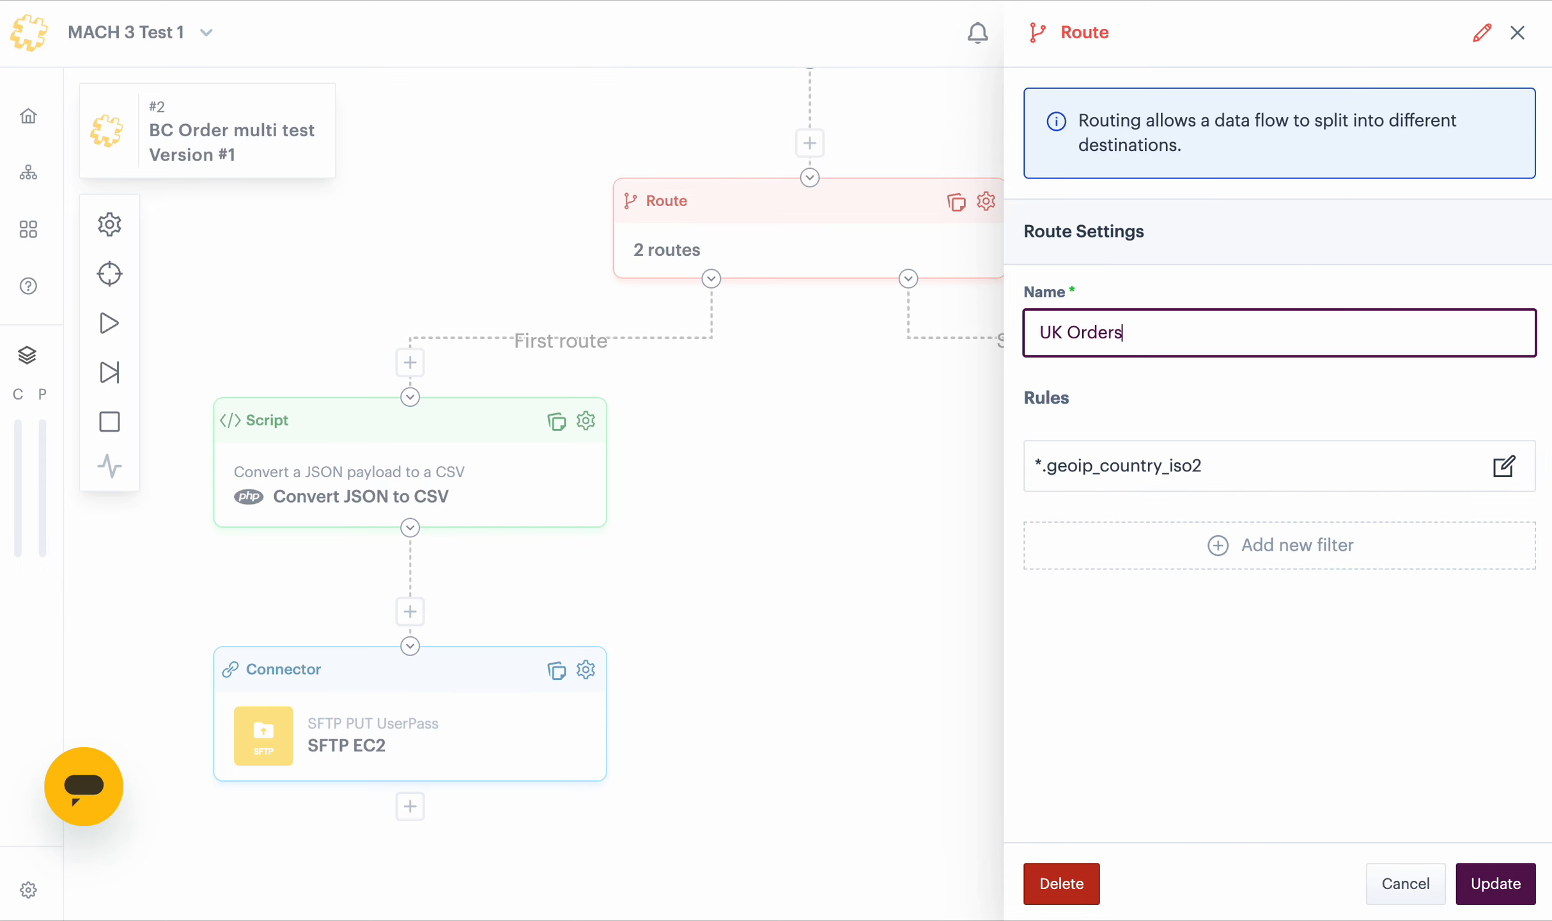
pyautogui.write(' FTO')
pyautogui.press('BackSpace')
pyautogui.write('P')
pyautogui.click(1491, 883)
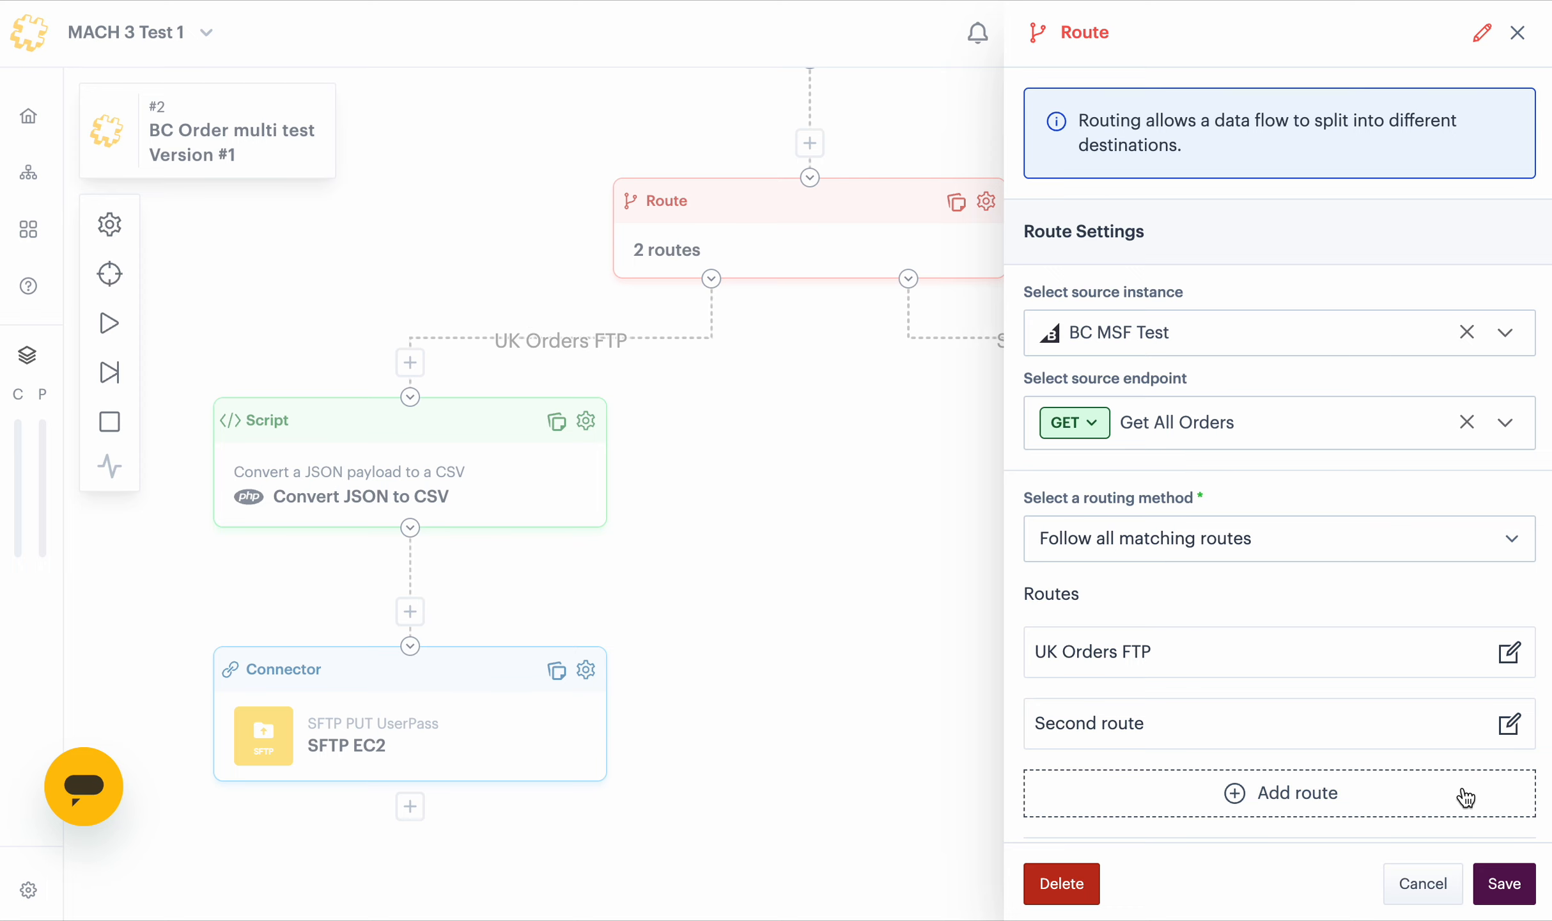
# Change the second route's name to Non-UK ORders
pyautogui.click(1509, 725)
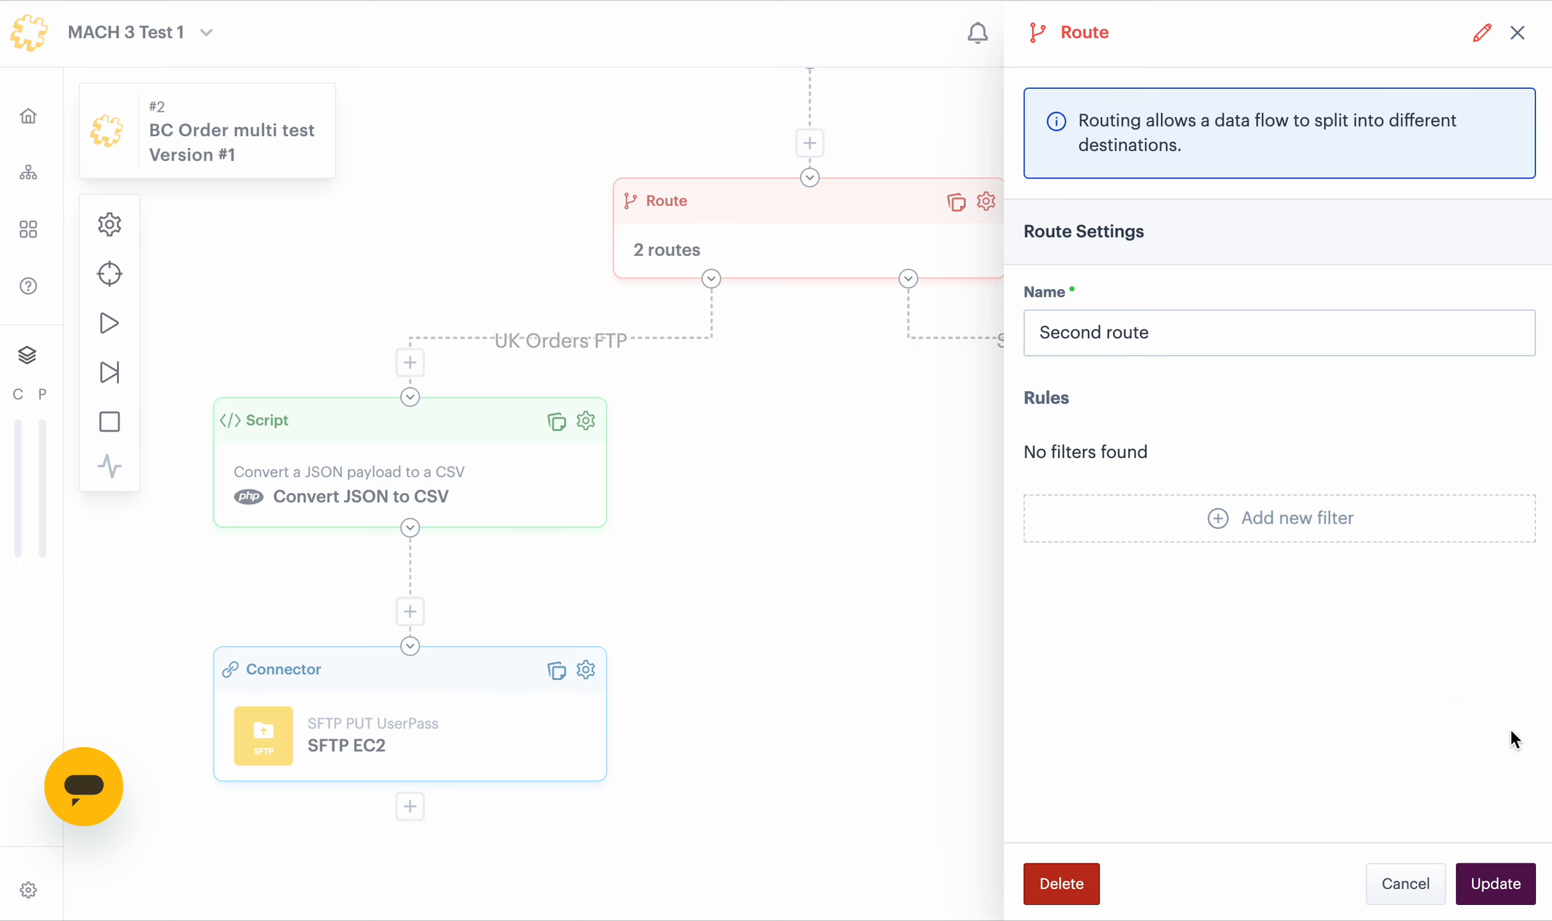
pyautogui.doubleClick(1163, 335)
pyautogui.click(1162, 336)
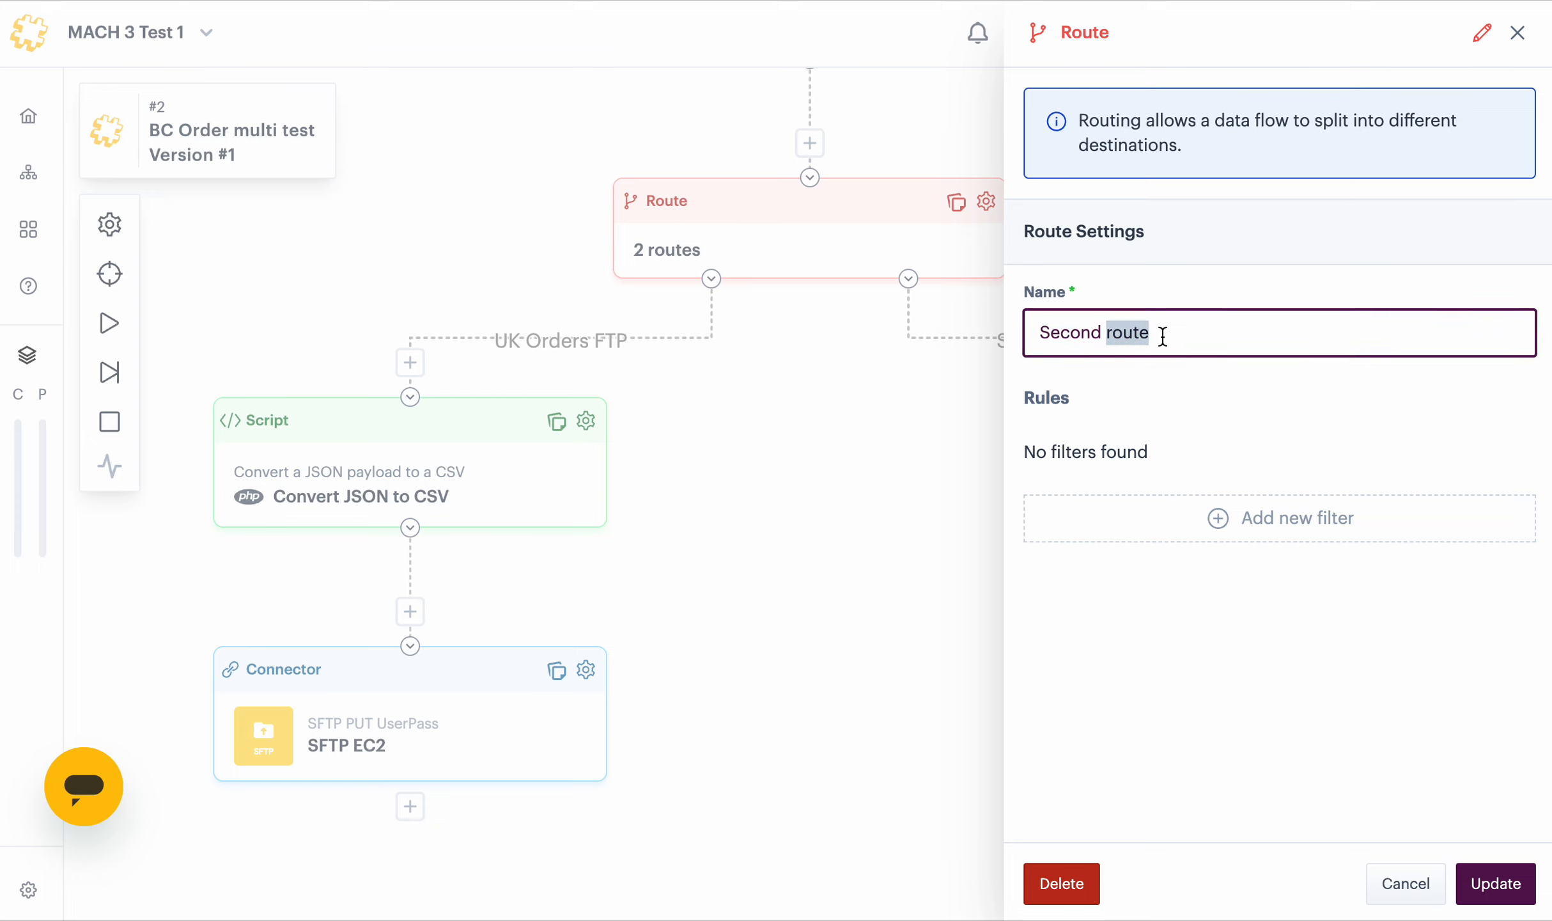
pyautogui.tripleClick(1163, 335)
pyautogui.write('Non-UK ORders')
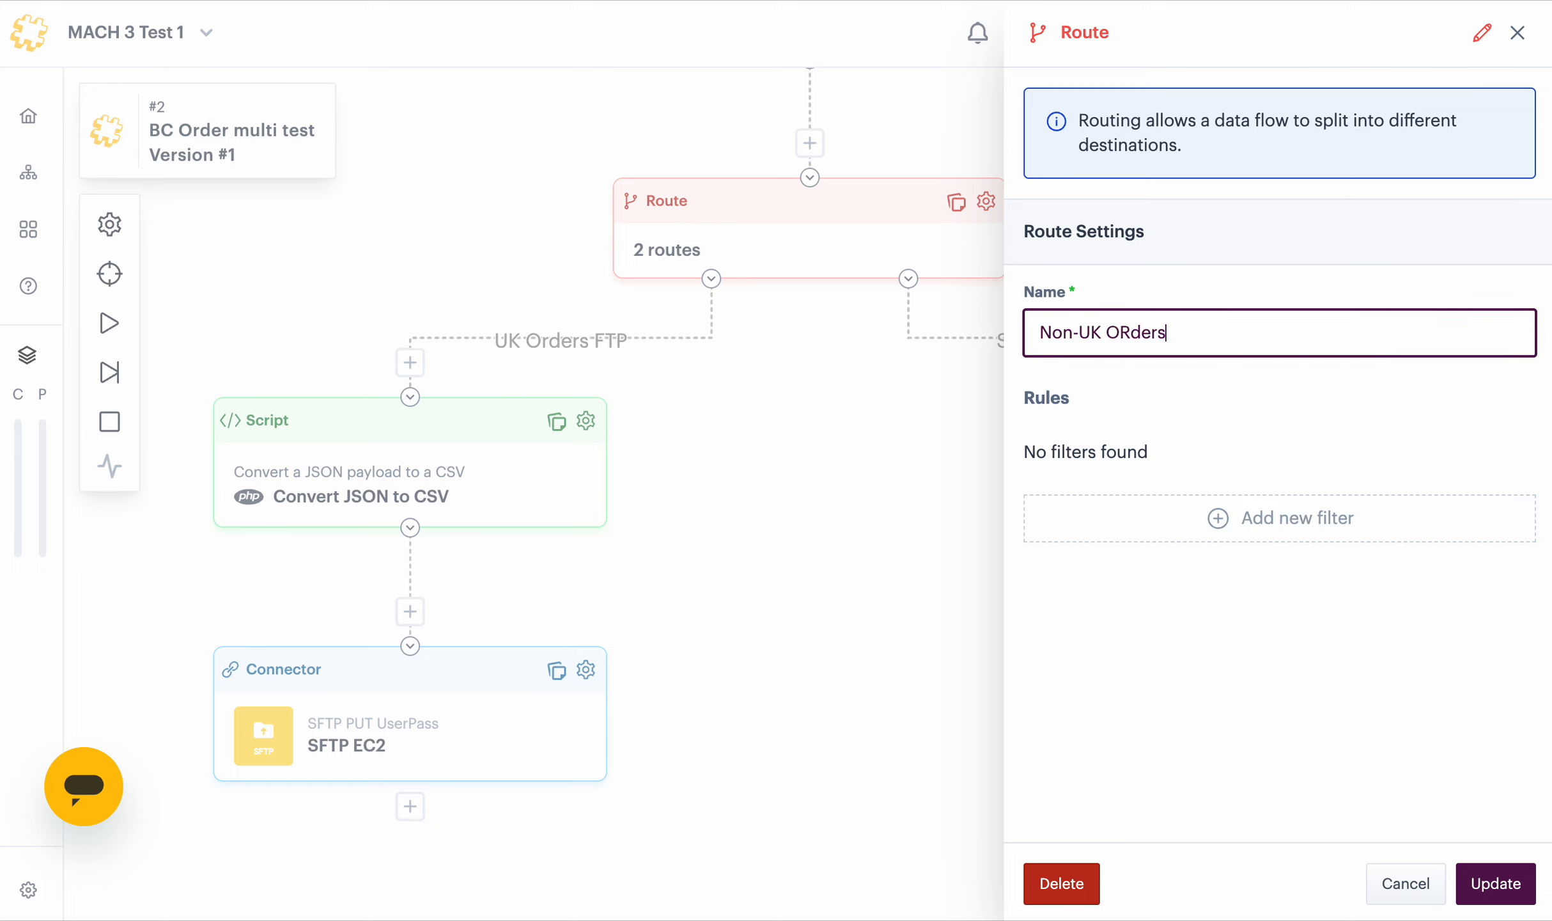
# Start a new filter on the second route using the geoip_country_iso2 payload field
pyautogui.click(1320, 536)
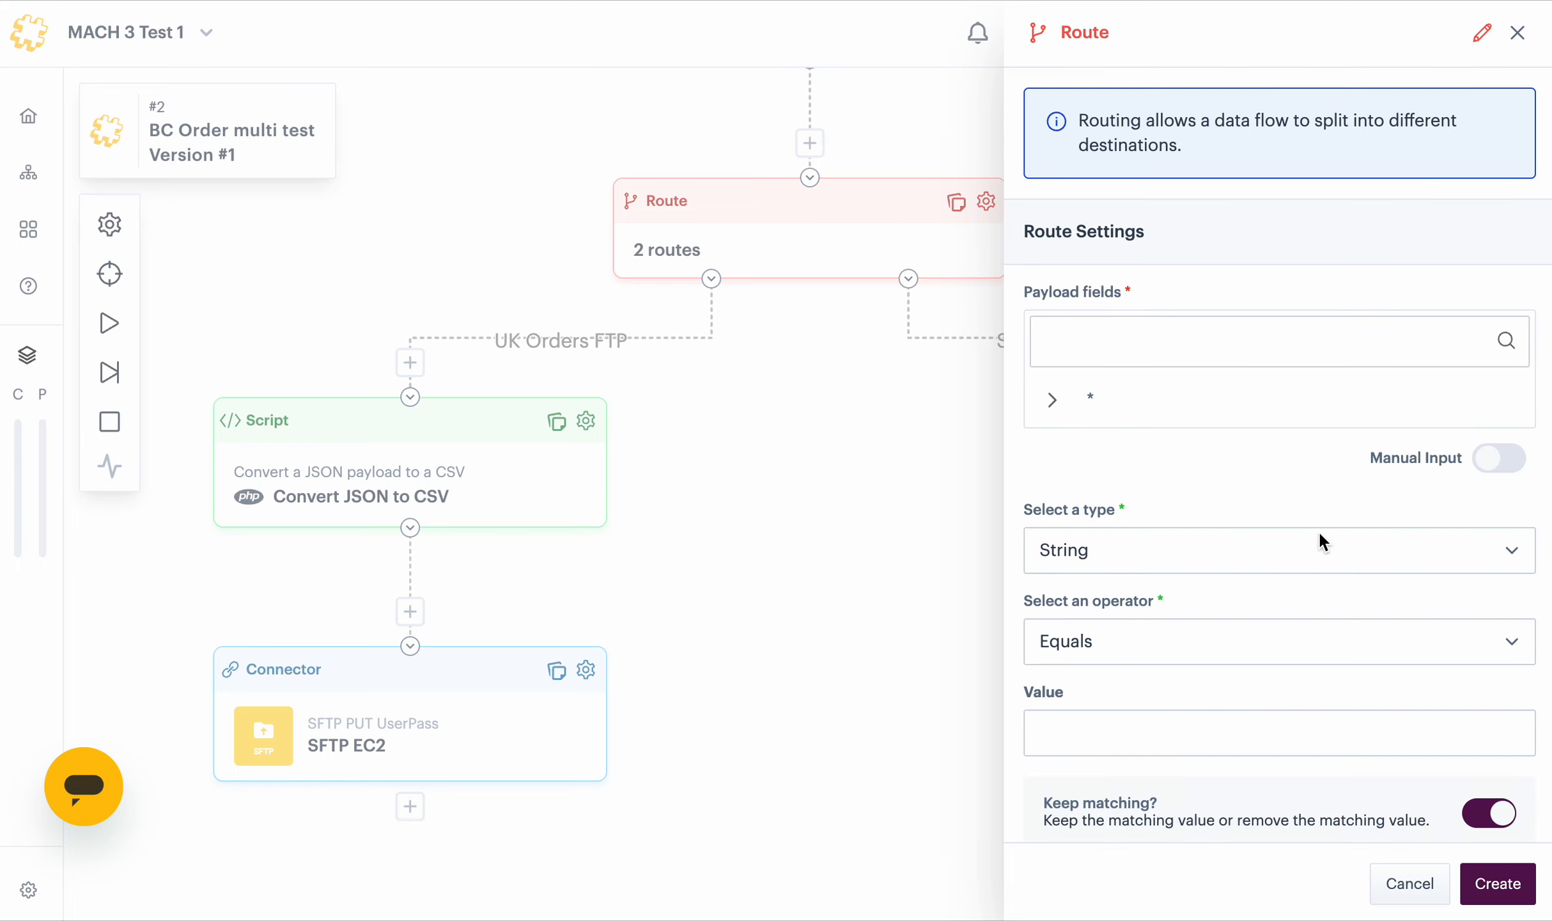
pyautogui.click(1053, 400)
pyautogui.click(1157, 347)
pyautogui.write('geo')
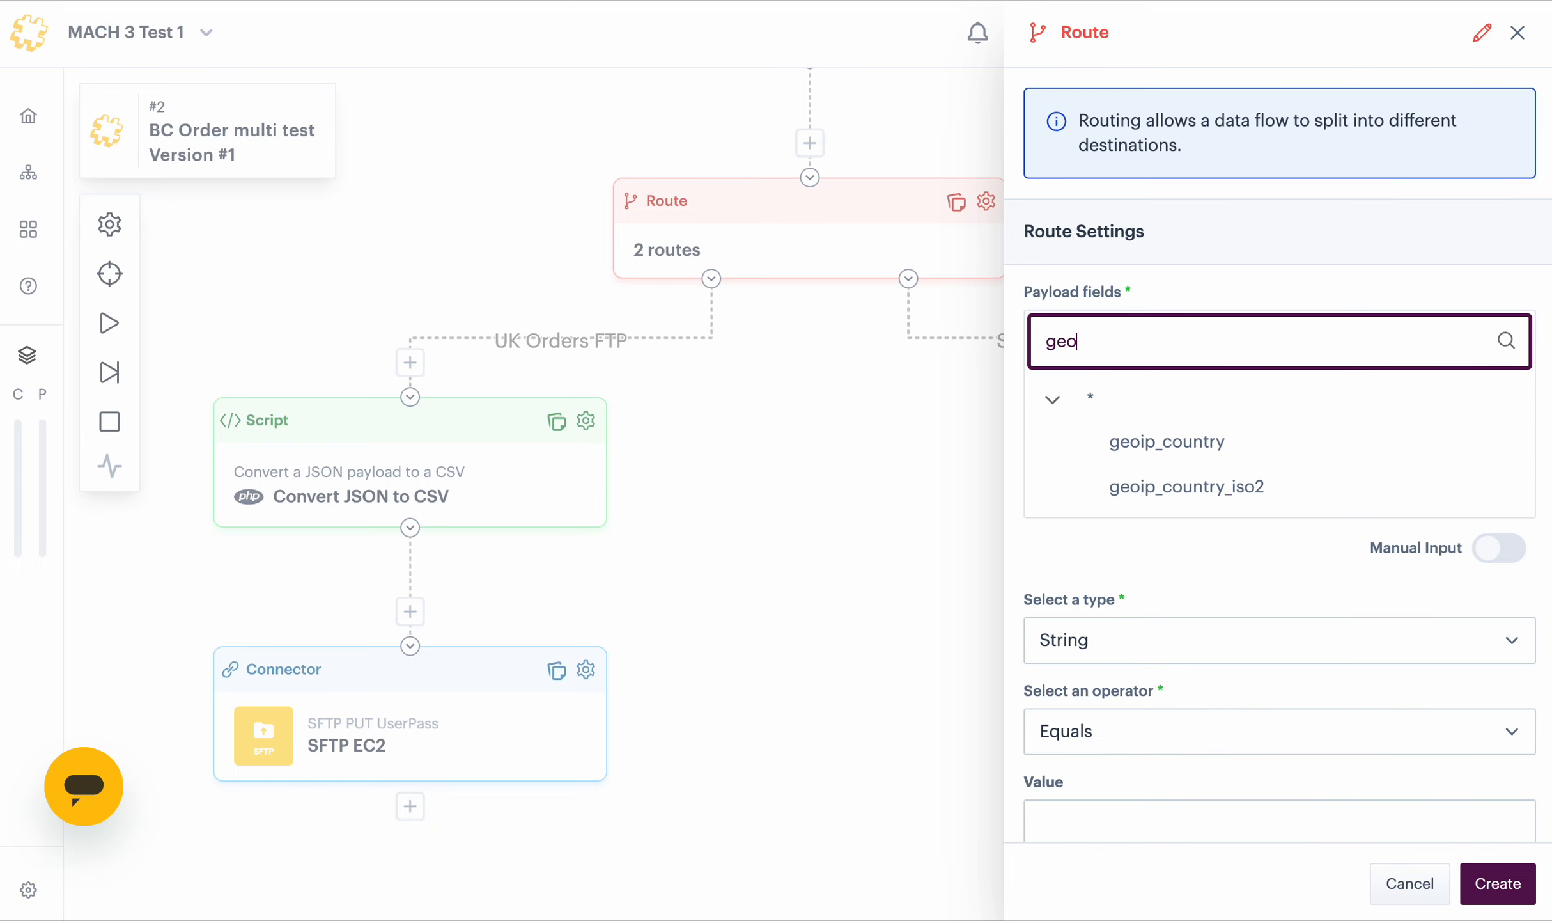
pyautogui.click(1218, 498)
# Set the second route's filter to Not equals GB, create it, and save the route and the Route shape
pyautogui.click(1122, 726)
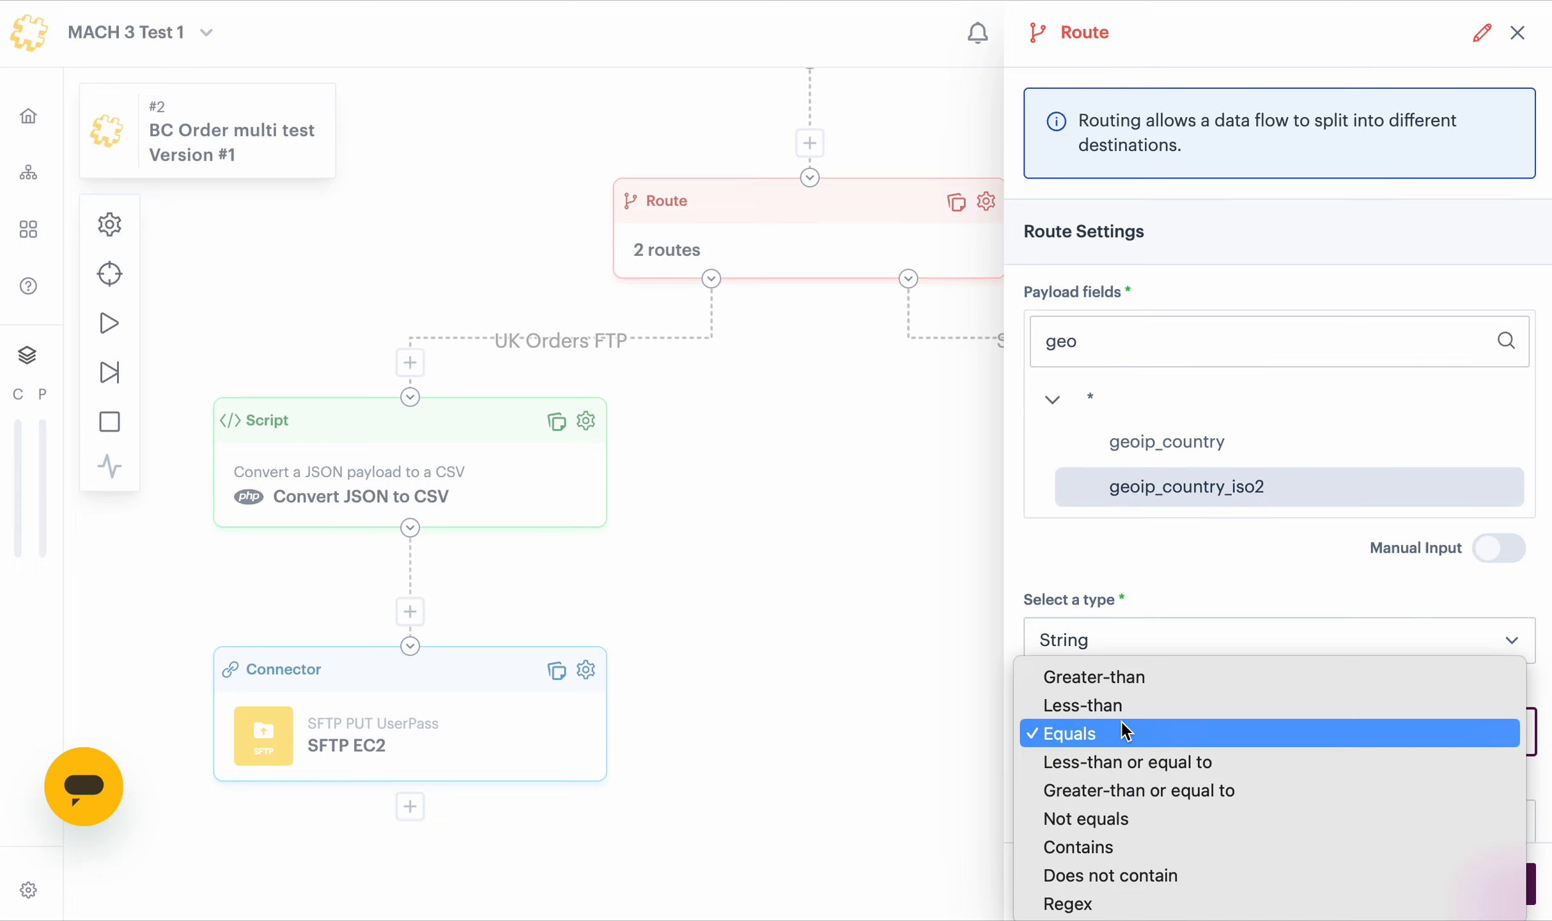
pyautogui.click(1146, 843)
pyautogui.click(1171, 732)
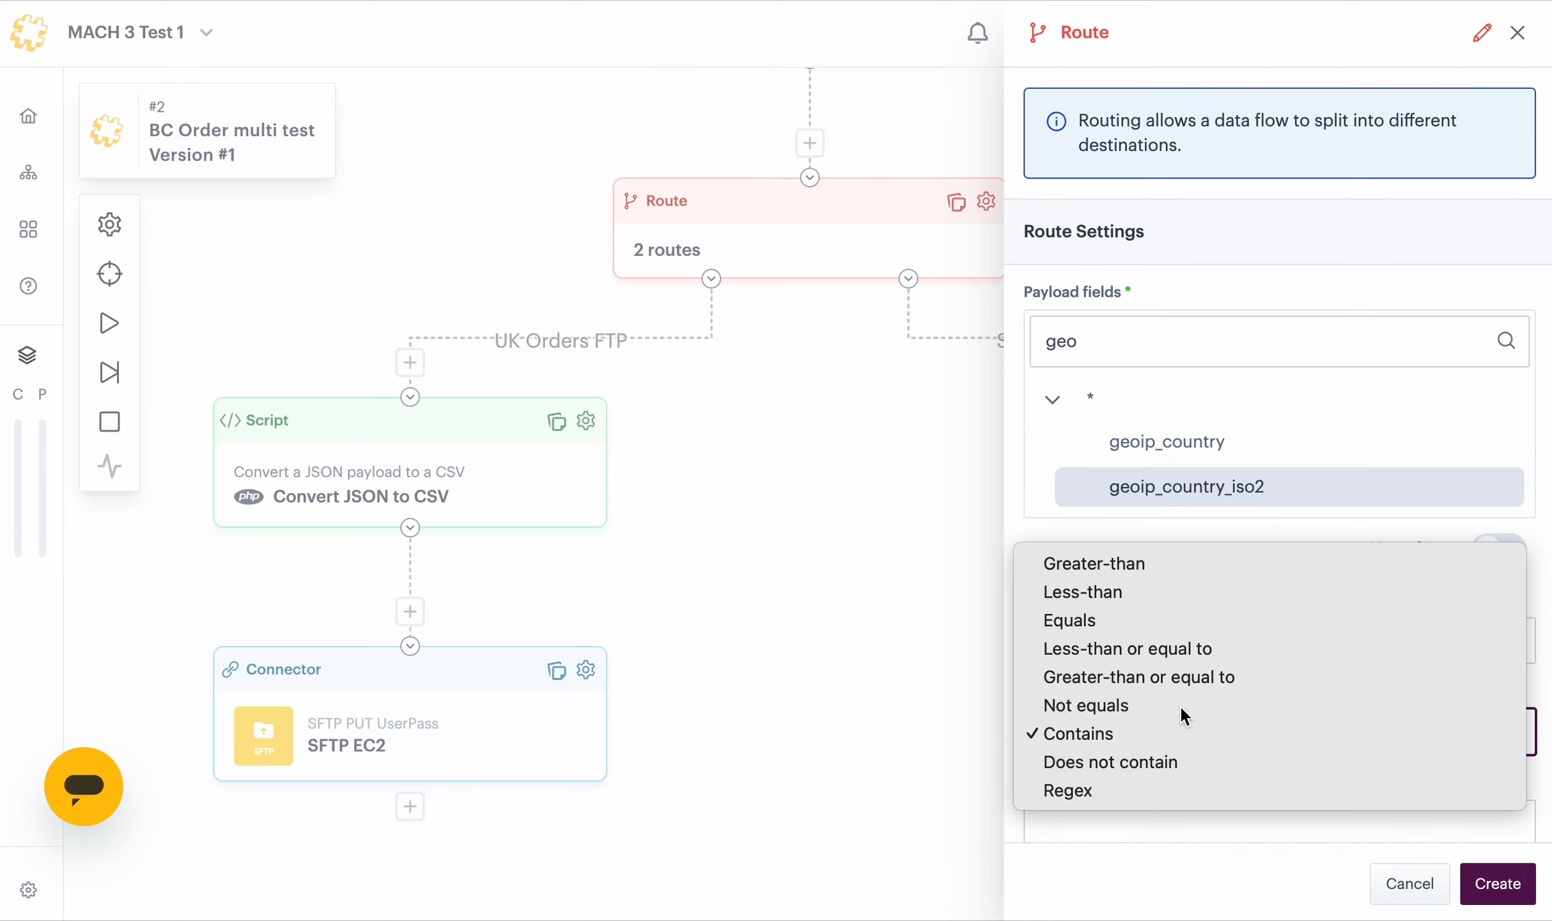
pyautogui.click(1180, 703)
pyautogui.click(1138, 814)
pyautogui.write('GB')
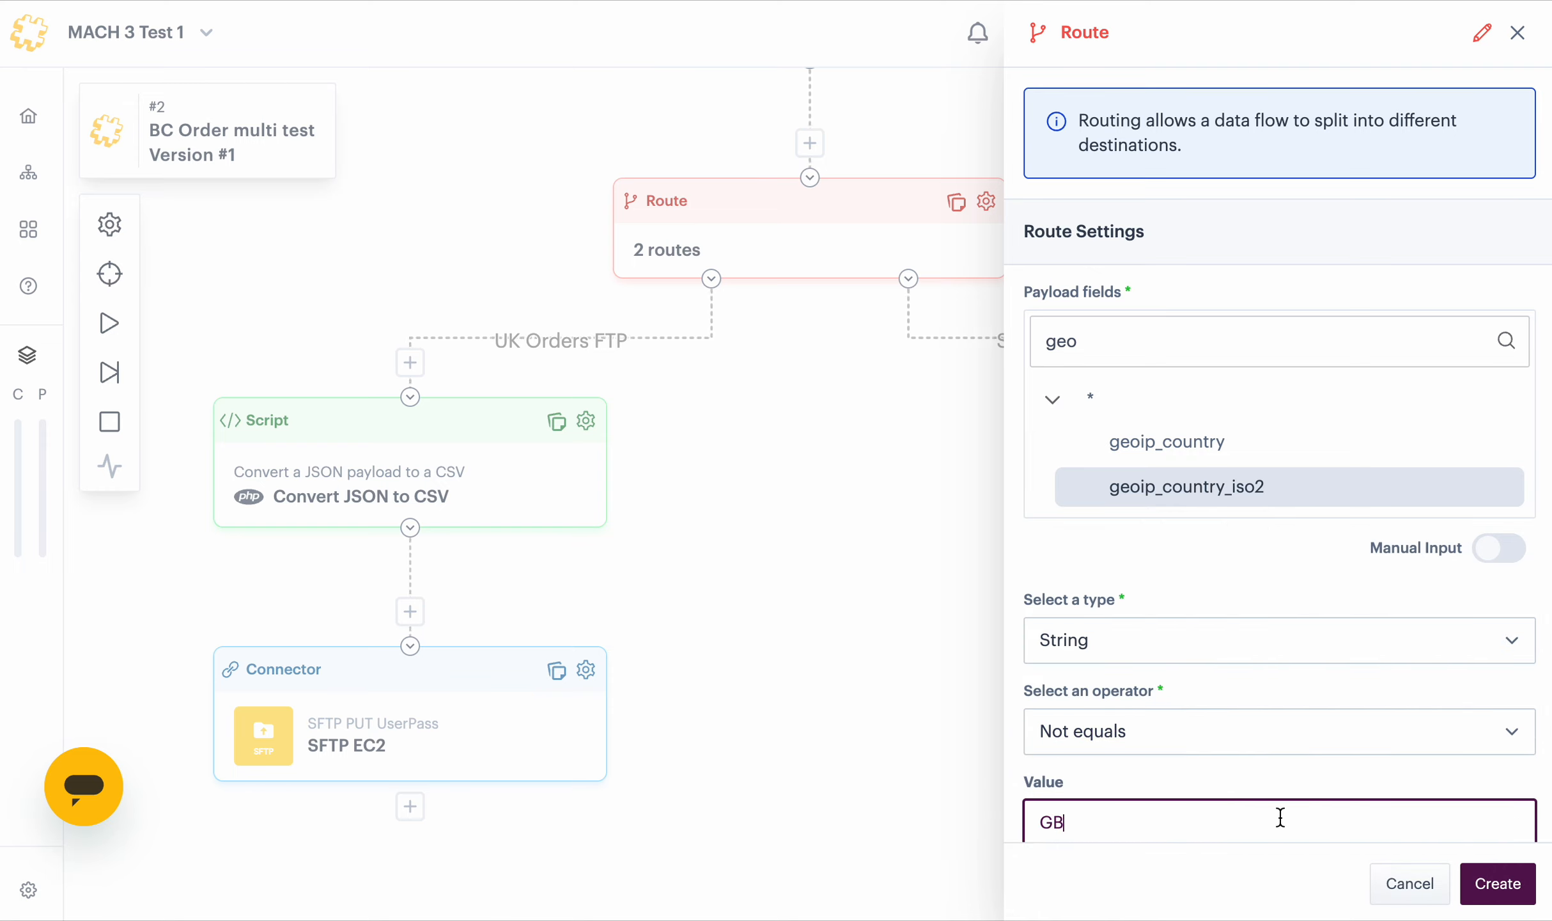
pyautogui.click(1490, 900)
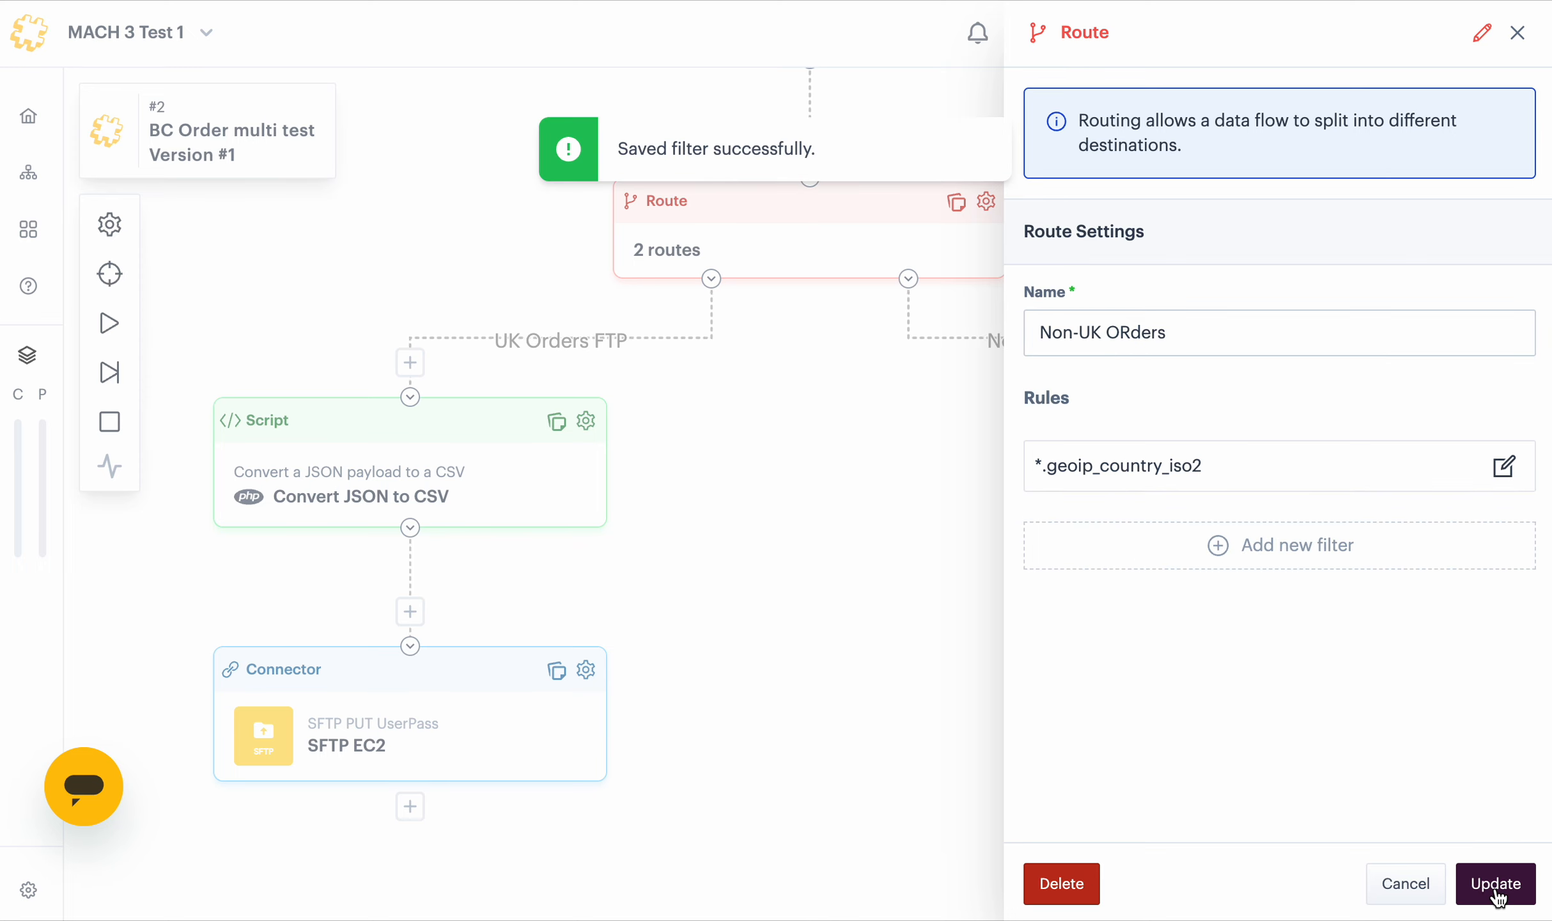
pyautogui.click(1494, 899)
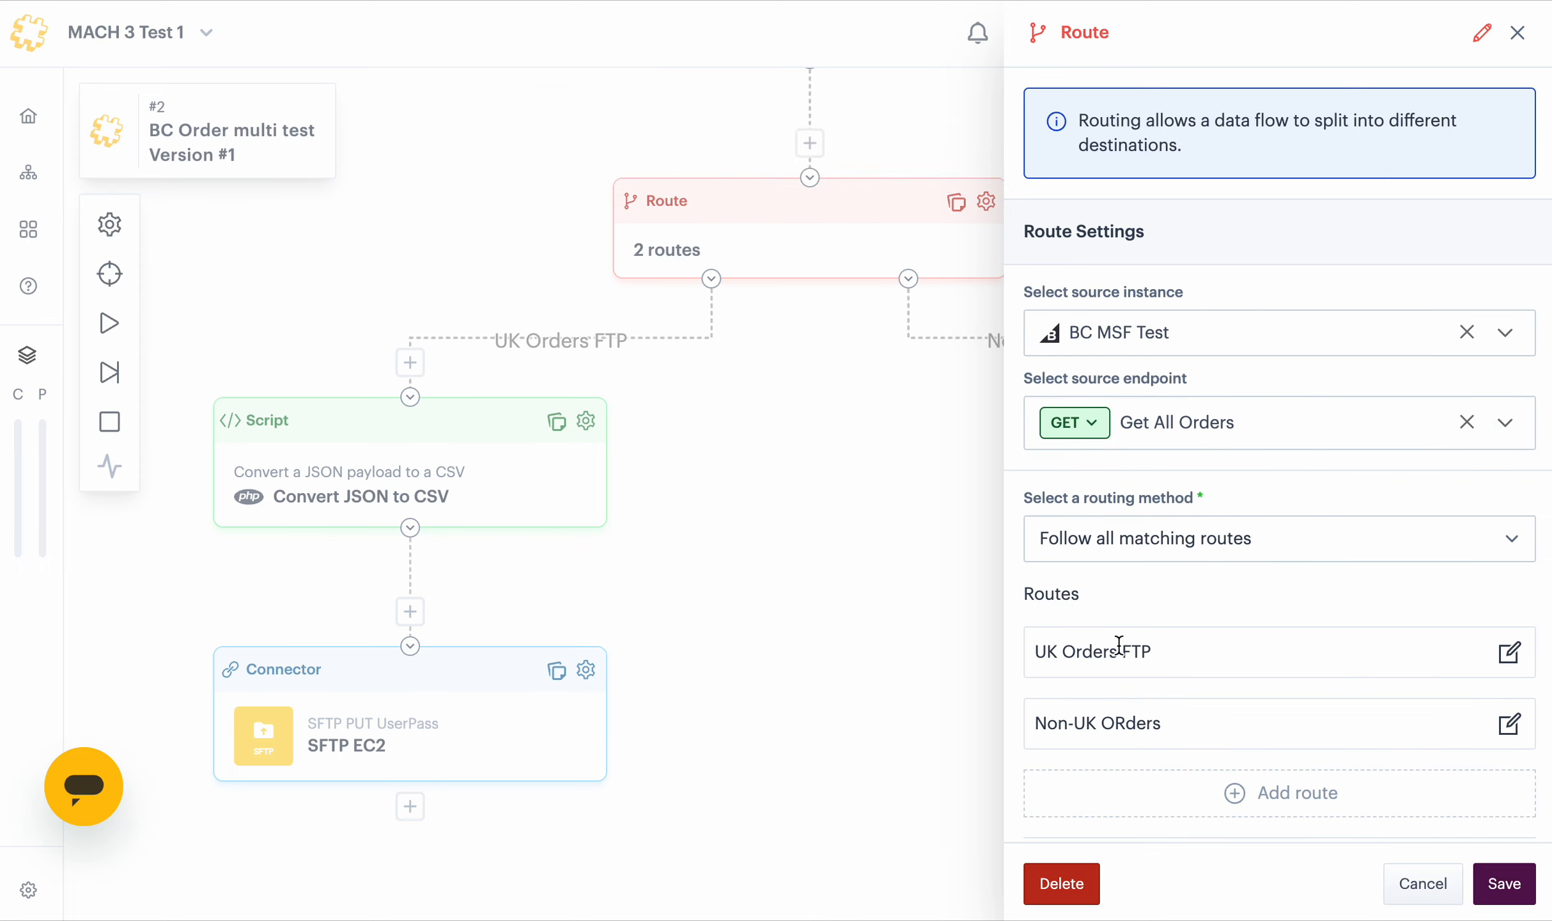
pyautogui.click(1504, 882)
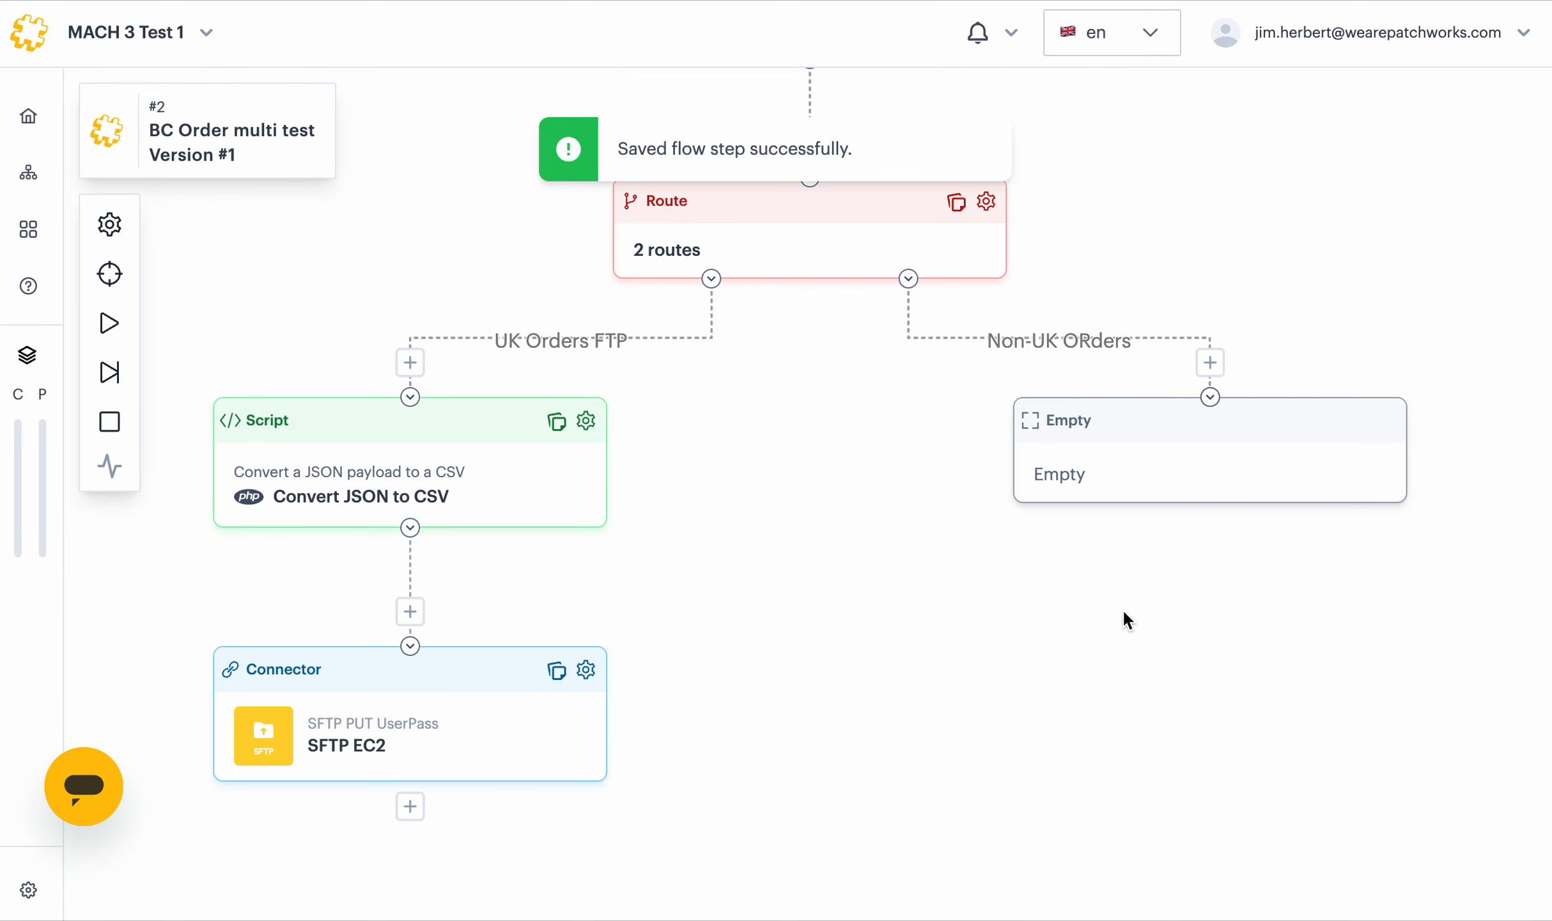
# View the notes of the Route shape and close them
pyautogui.scroll(1, 866, 492)
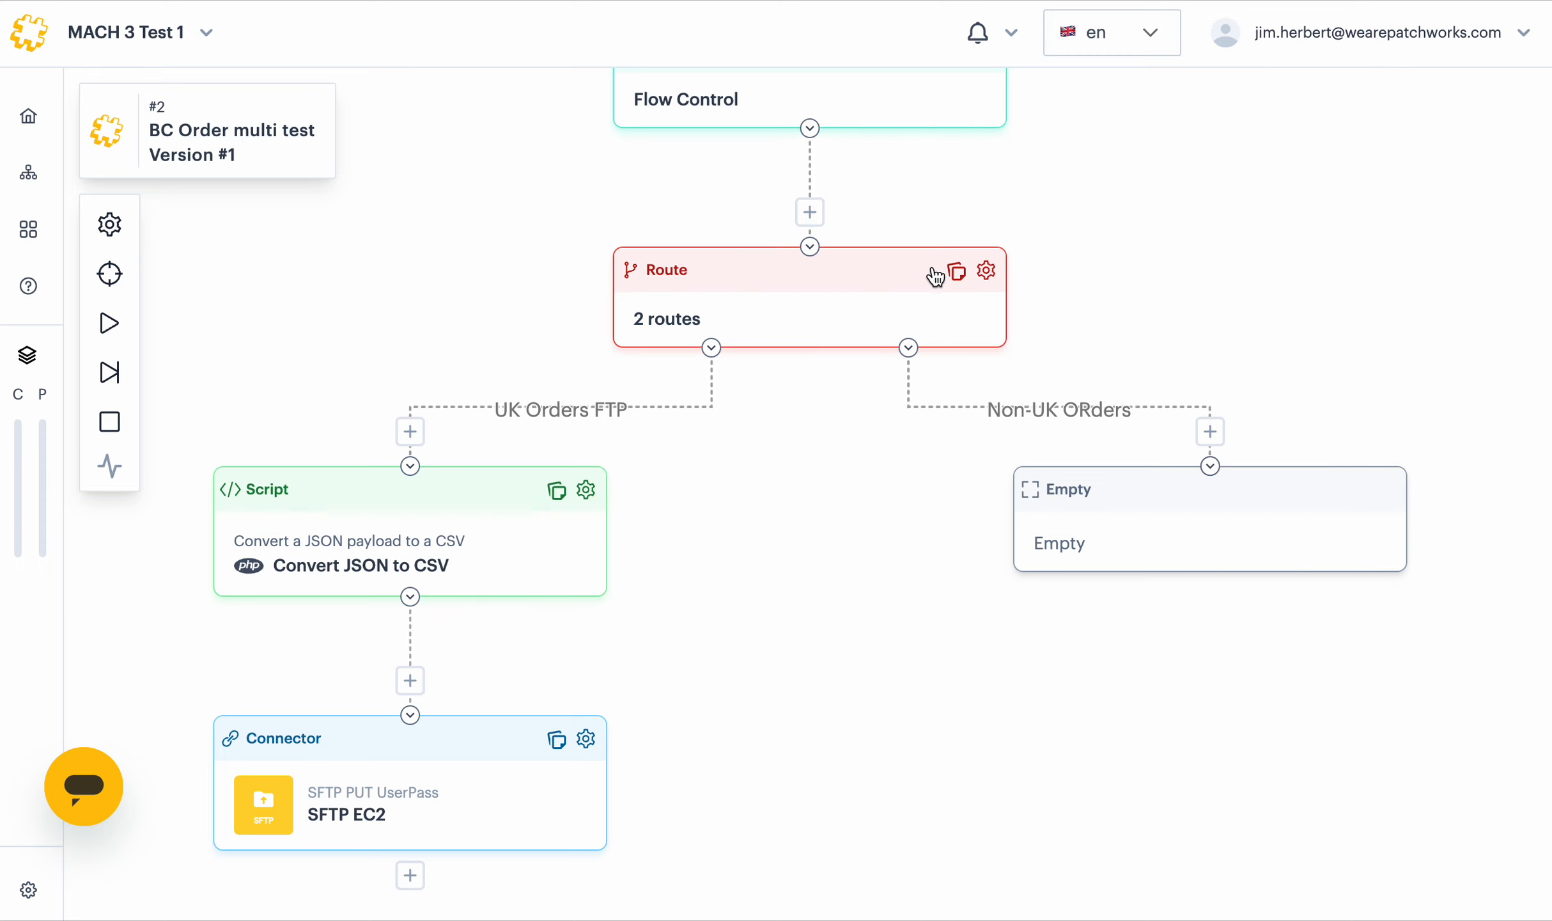
pyautogui.click(955, 271)
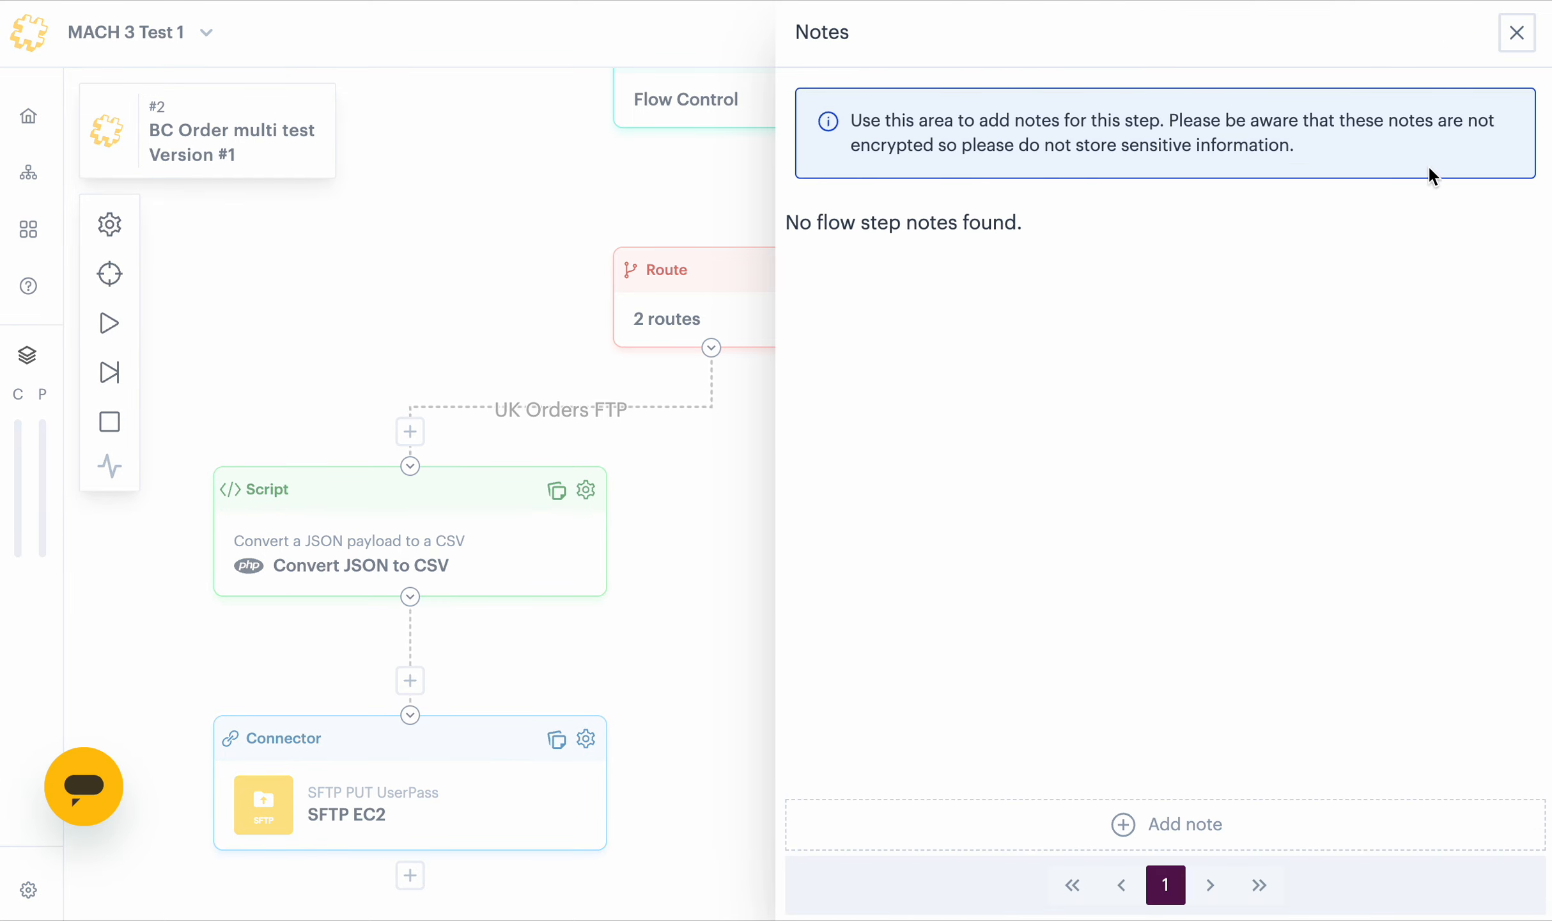
pyautogui.click(1518, 33)
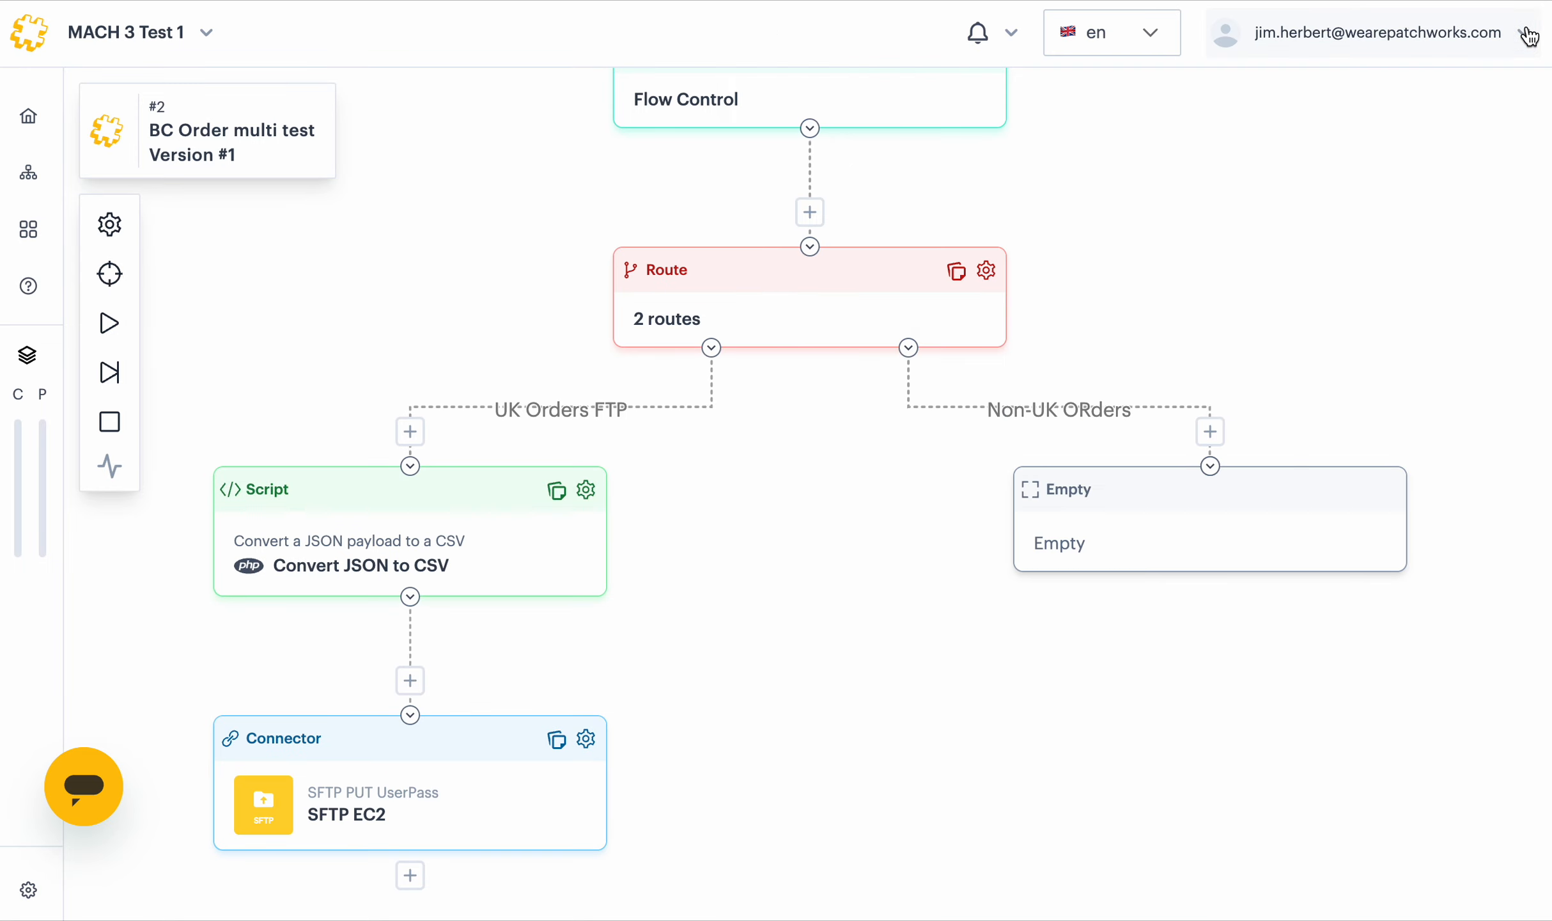
# Run the process flow manually, check the run log, and look over the flow's shapes
pyautogui.scroll(8, 1246, 407)
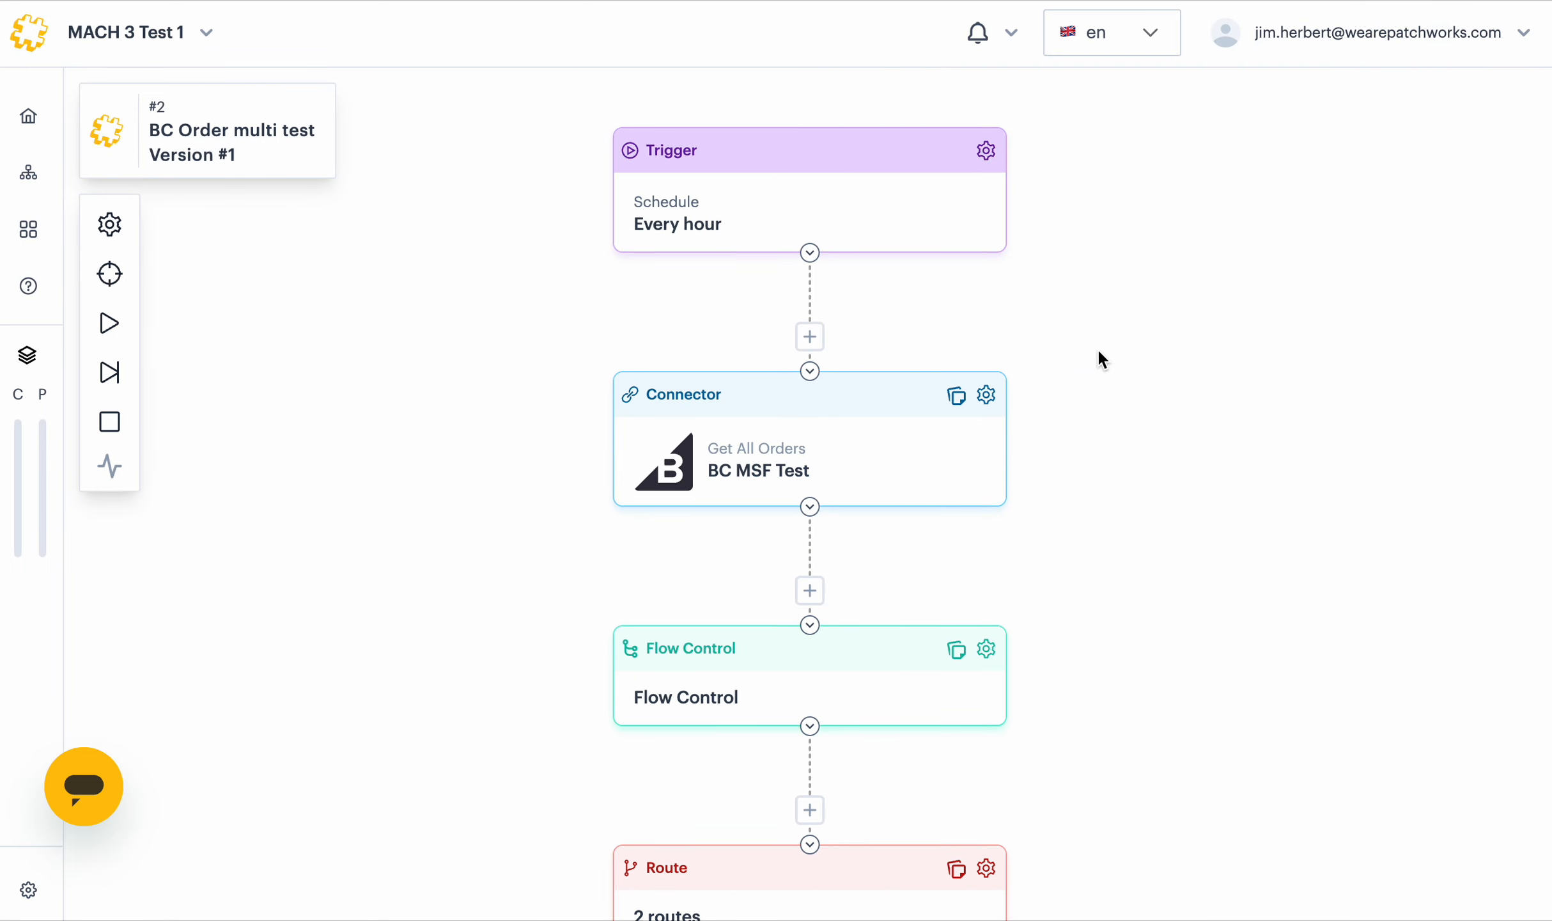
pyautogui.scroll(-2, 1098, 352)
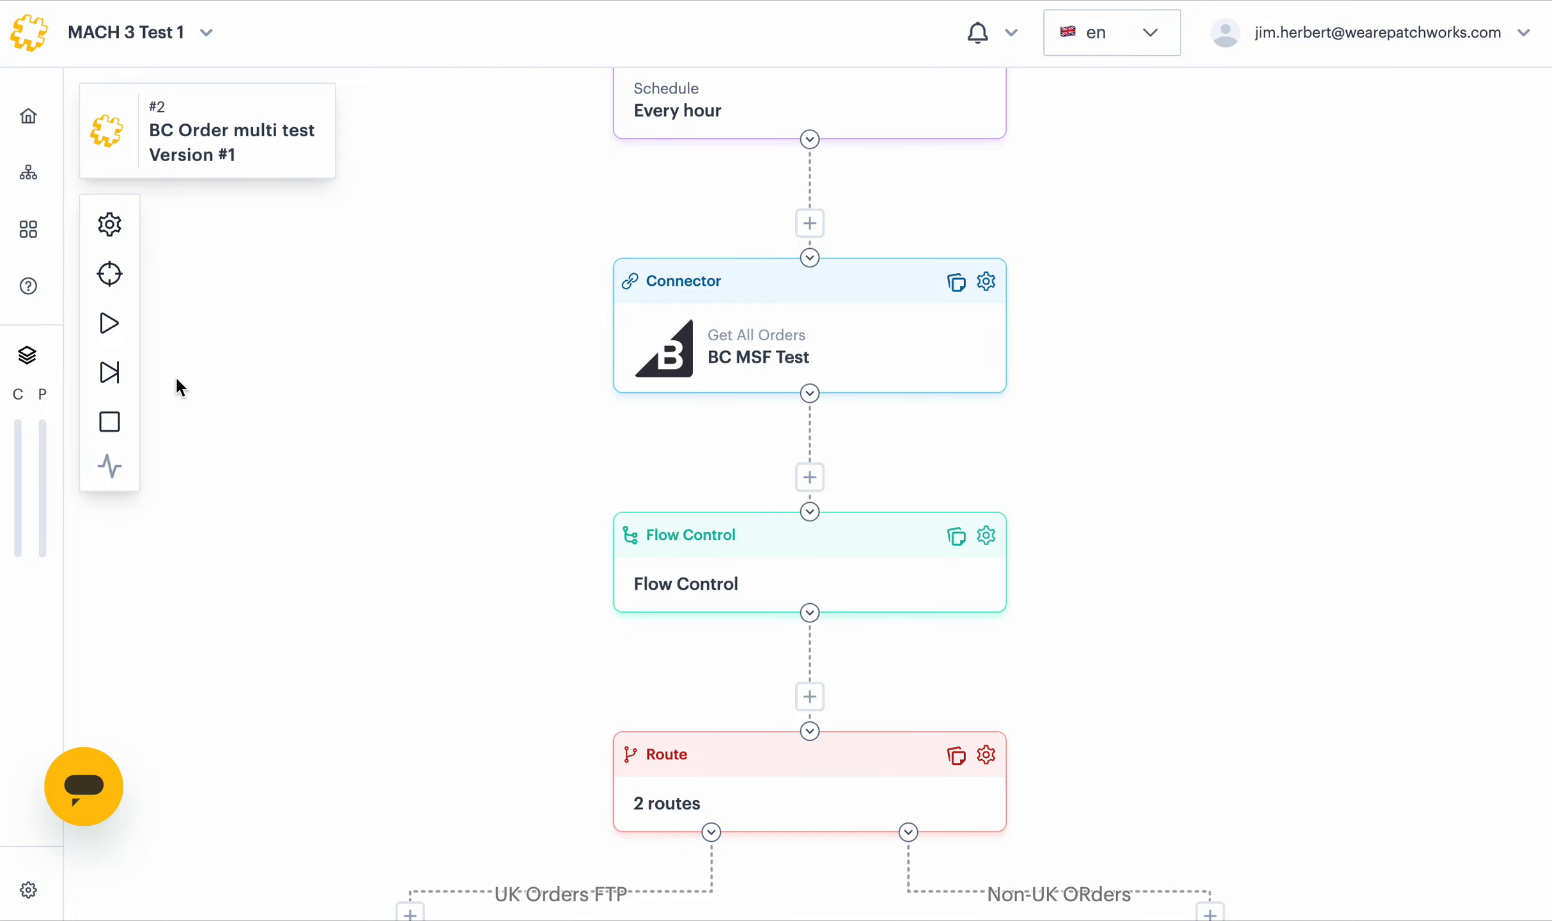
pyautogui.click(110, 324)
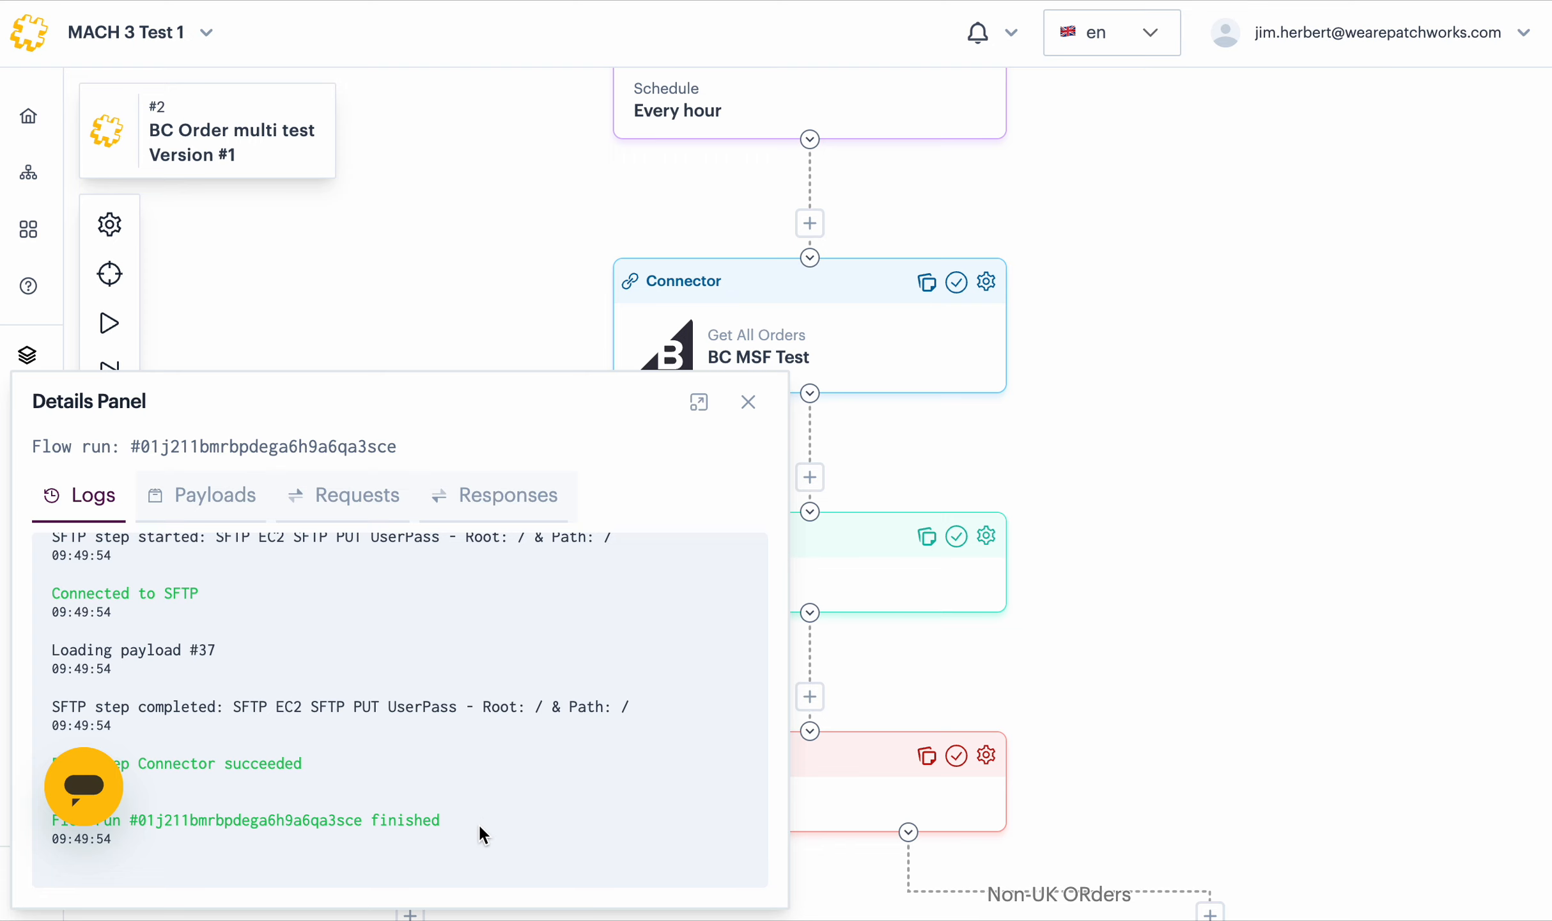
pyautogui.click(746, 409)
pyautogui.scroll(-5, 1135, 507)
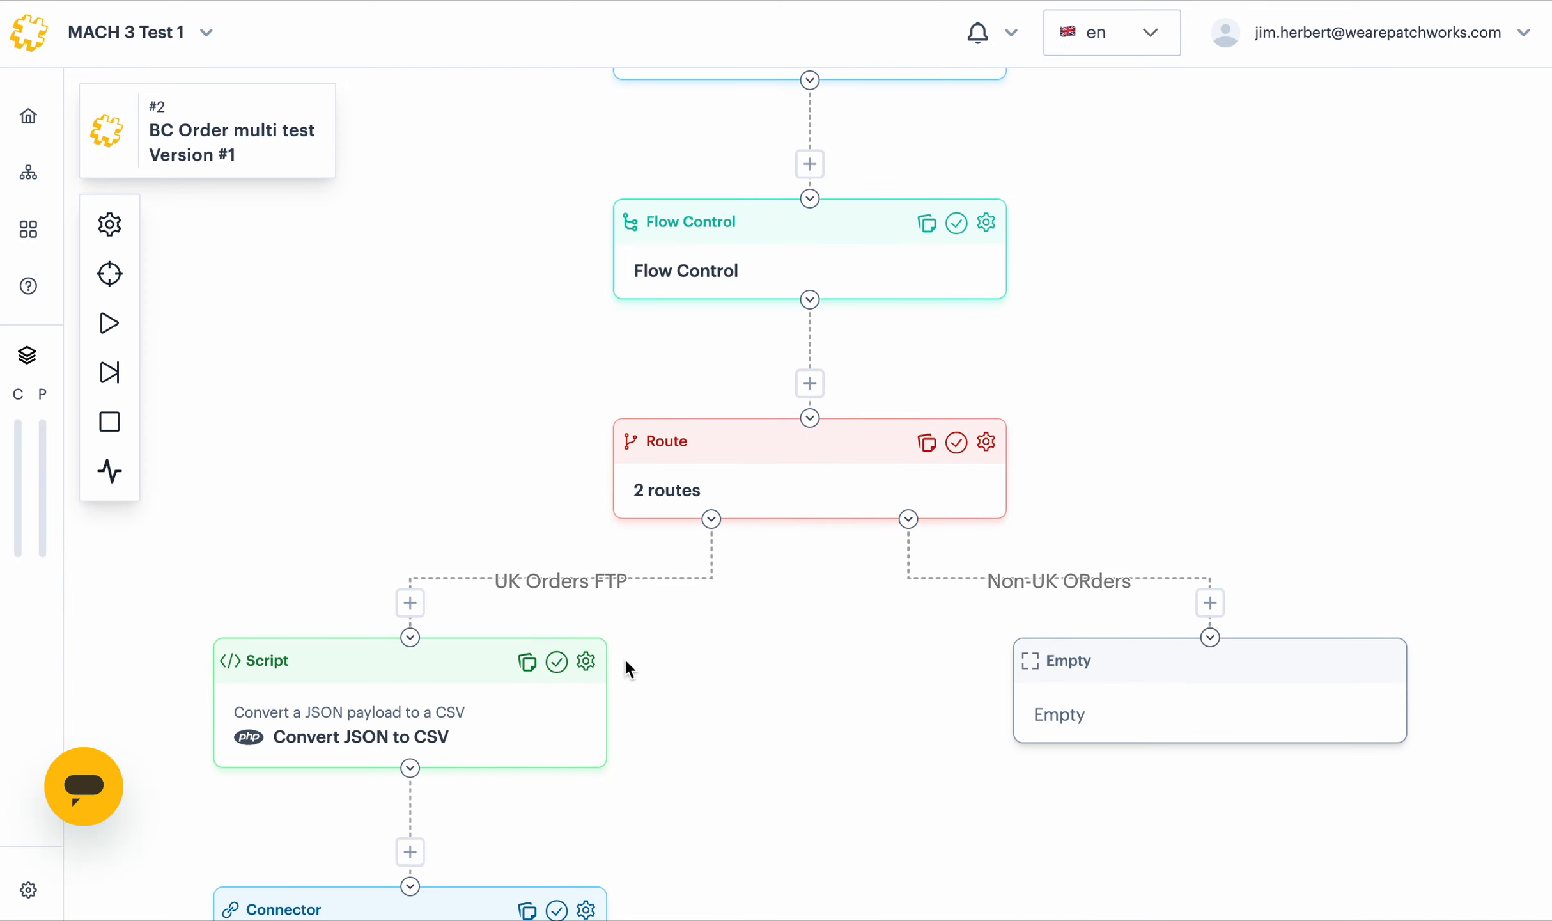
pyautogui.scroll(-3, 624, 659)
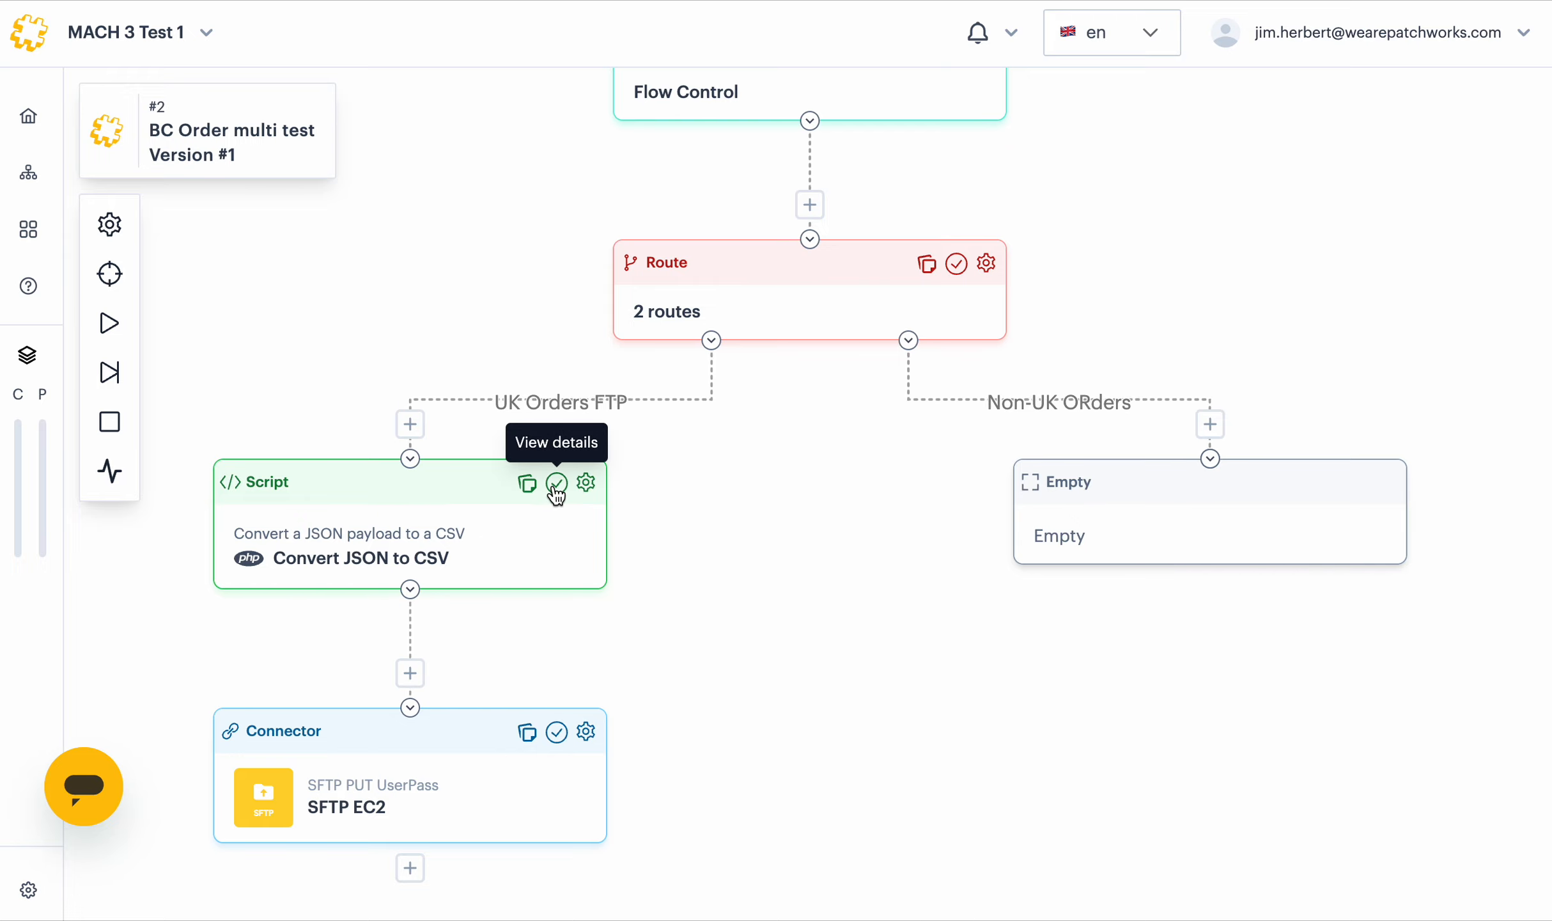
pyautogui.scroll(5, 911, 681)
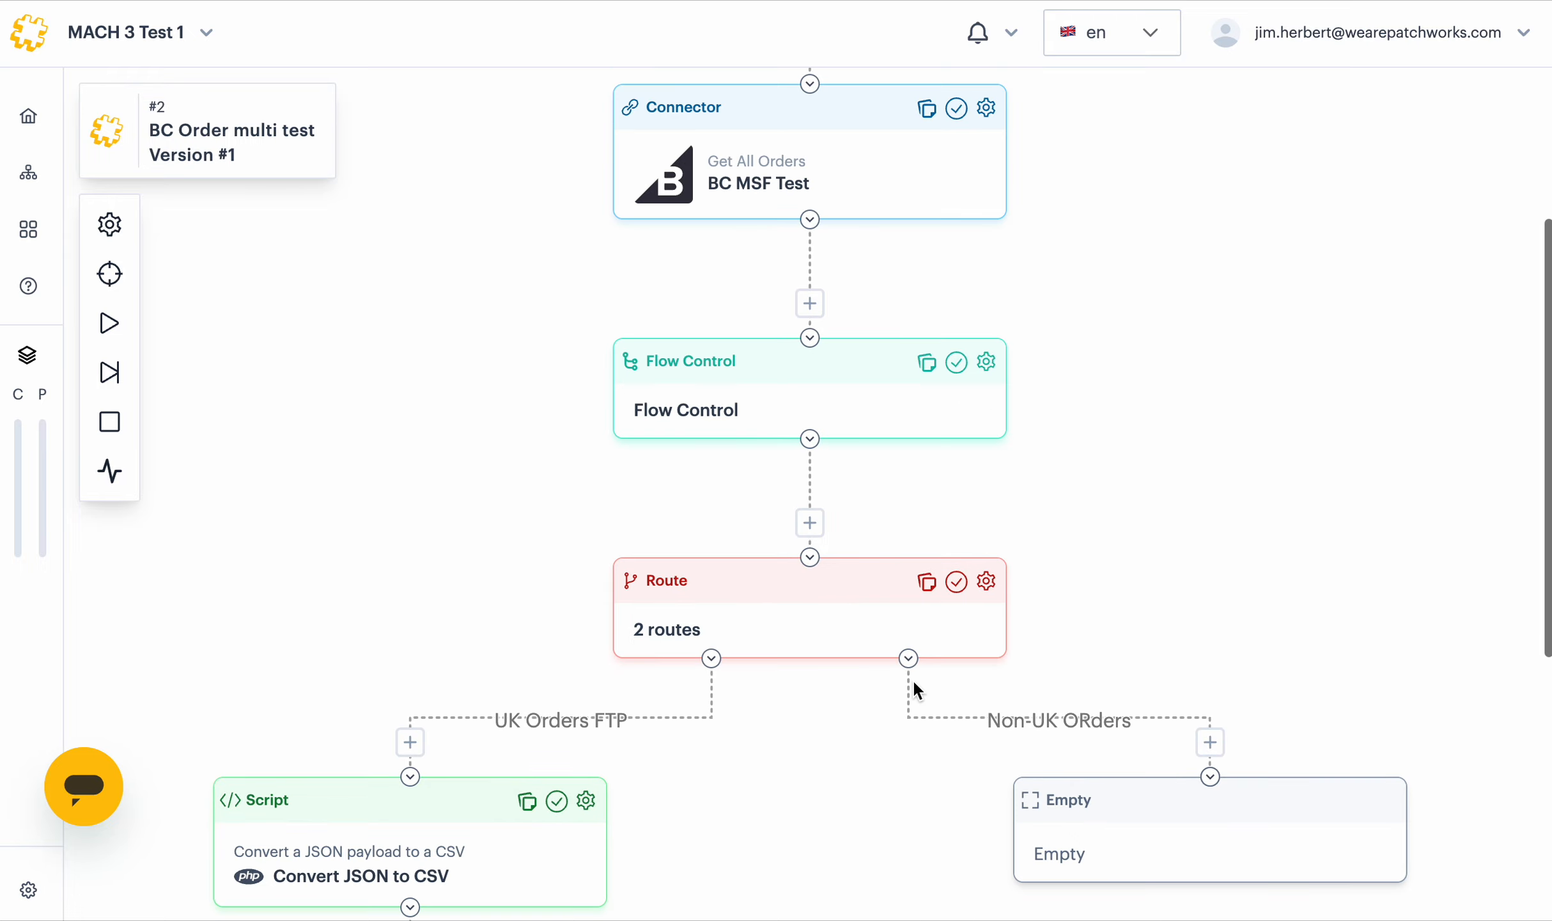
# Inspect the order data in Payload #1 of the Flow Control shape's run details and close the details
pyautogui.click(958, 364)
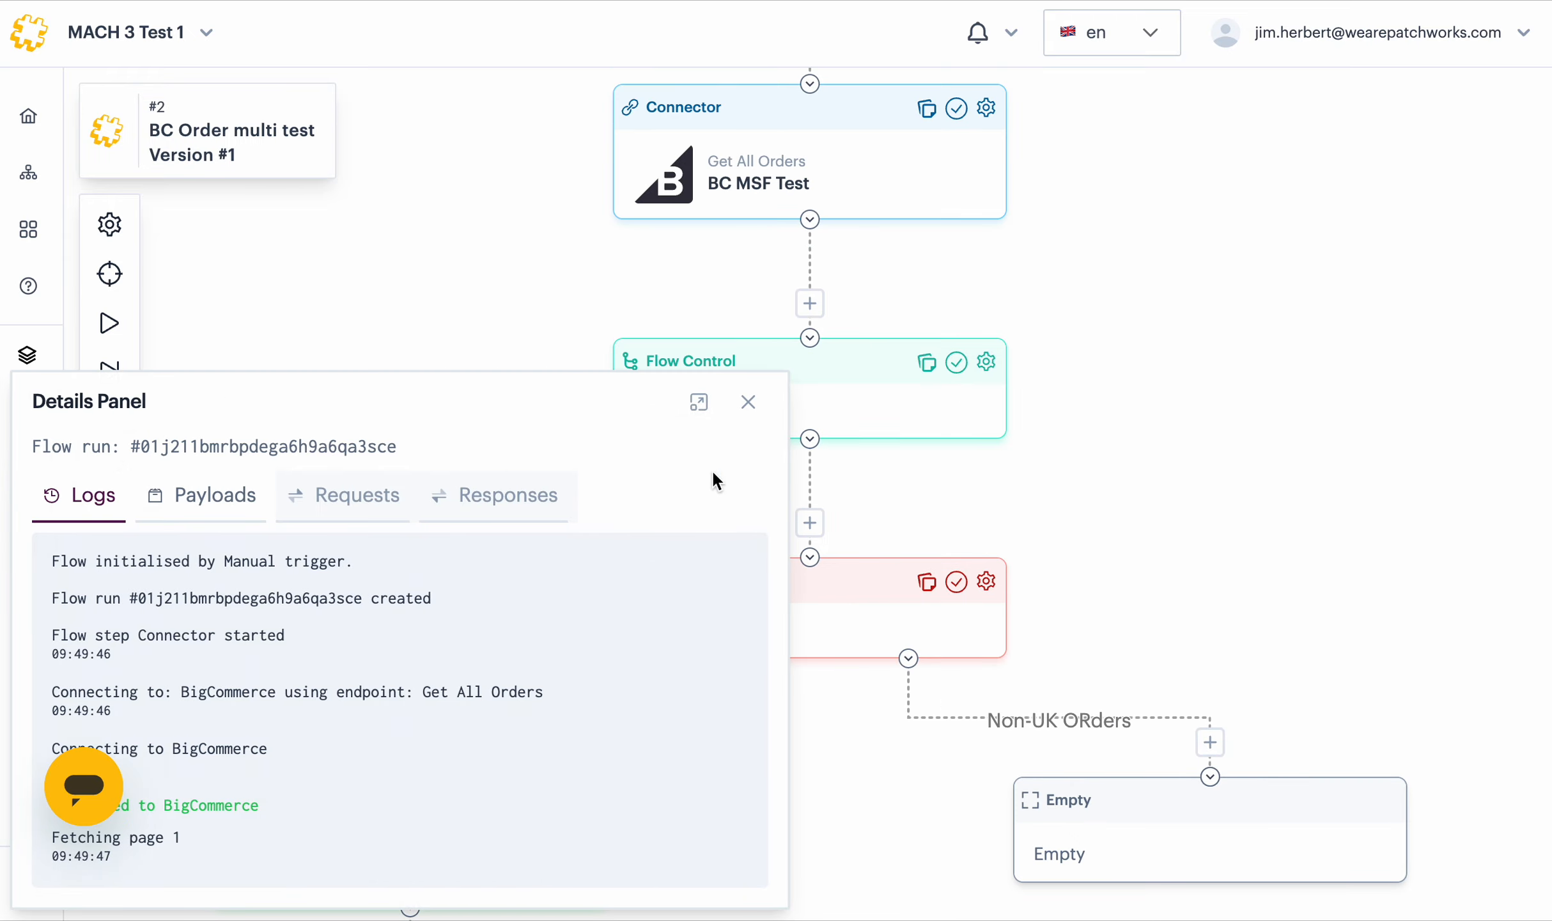
pyautogui.click(198, 495)
pyautogui.scroll(-8, 388, 665)
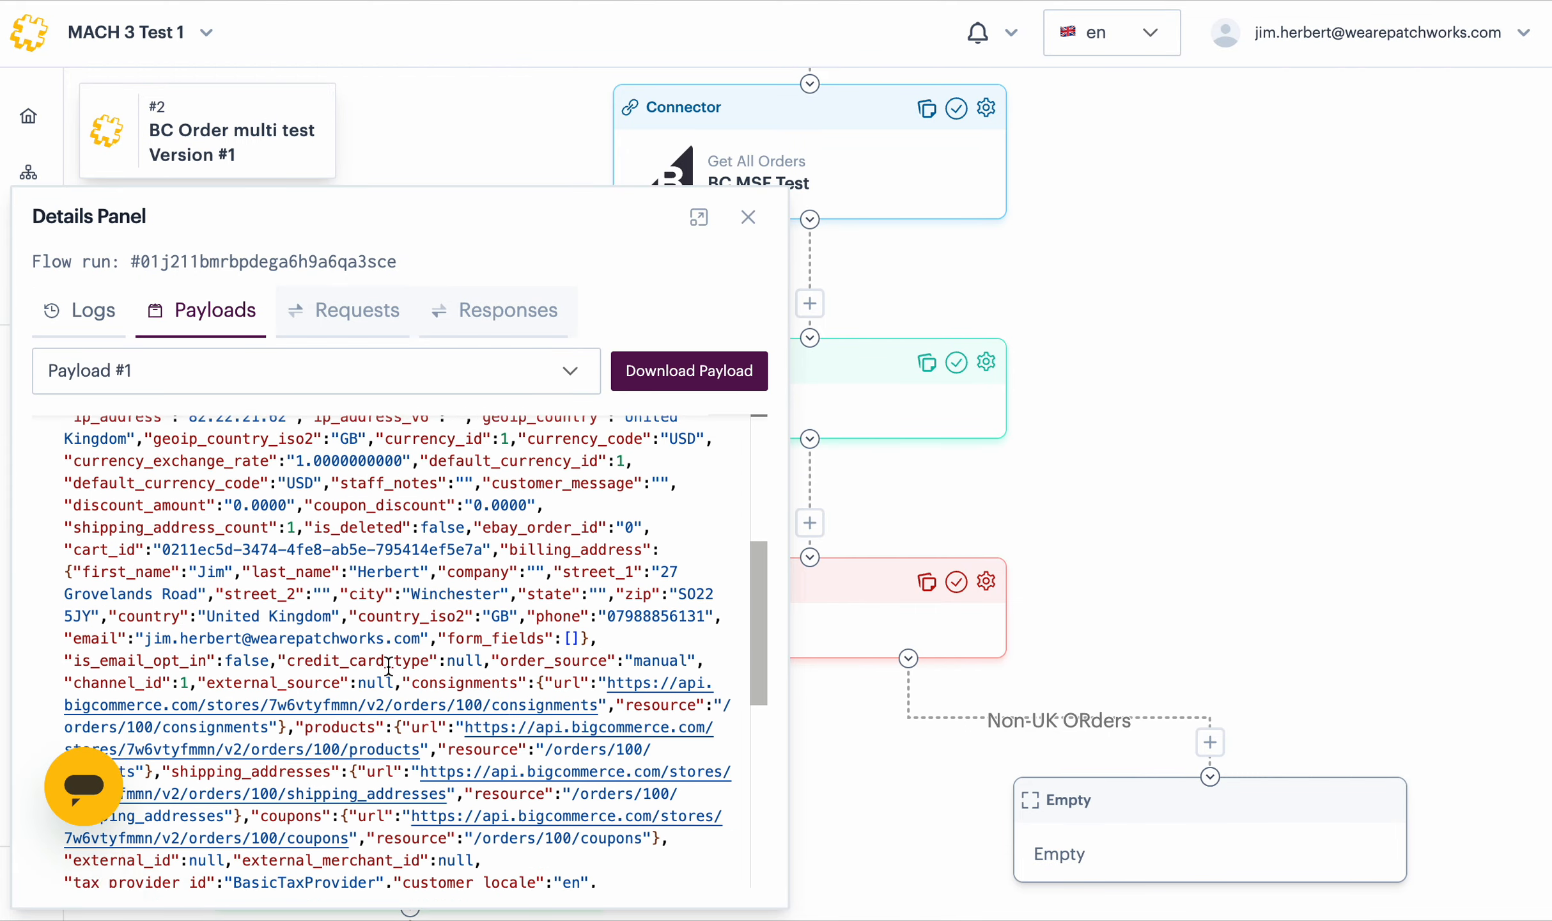
pyautogui.scroll(10, 388, 665)
pyautogui.click(748, 218)
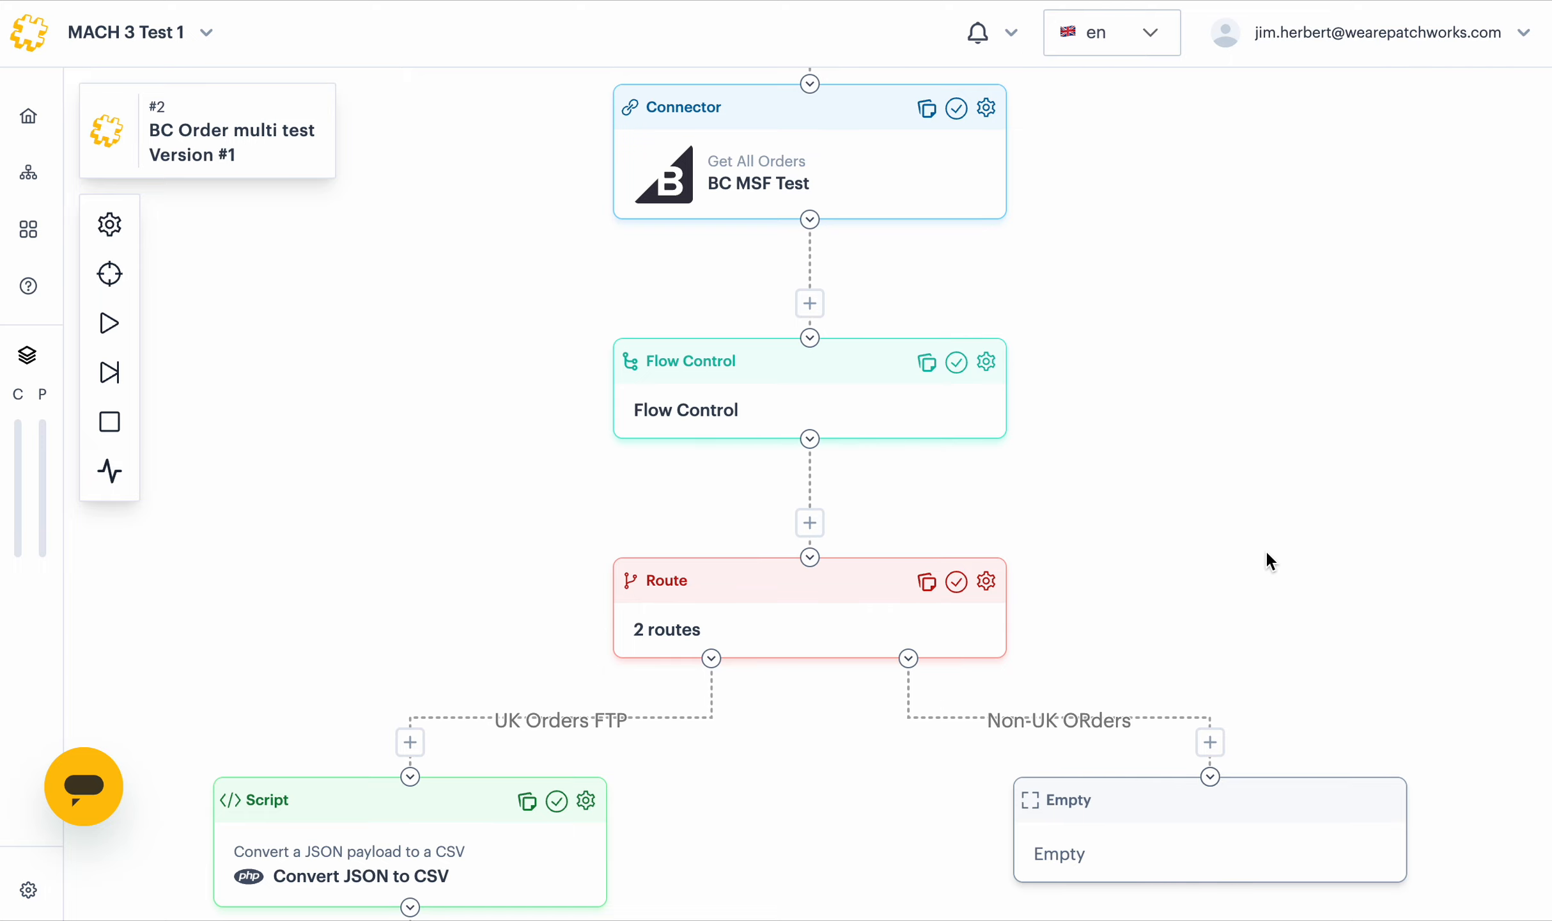
# Review the flow's settings, including the available labels, failure notifications, deployment, variables and versions, and close them without changes
pyautogui.click(110, 224)
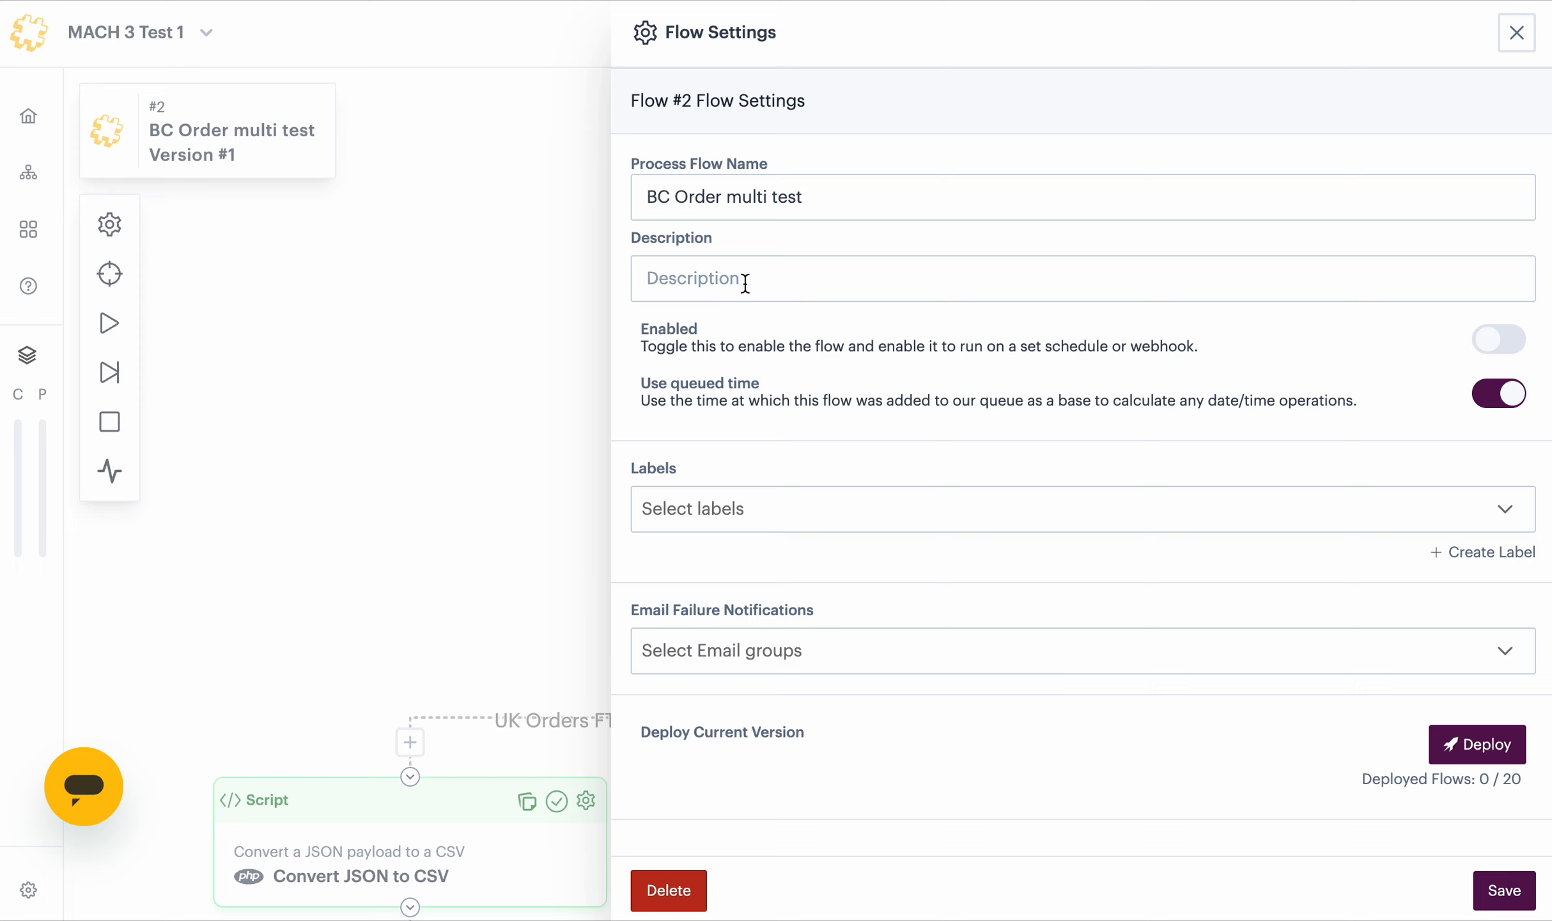
pyautogui.click(1040, 507)
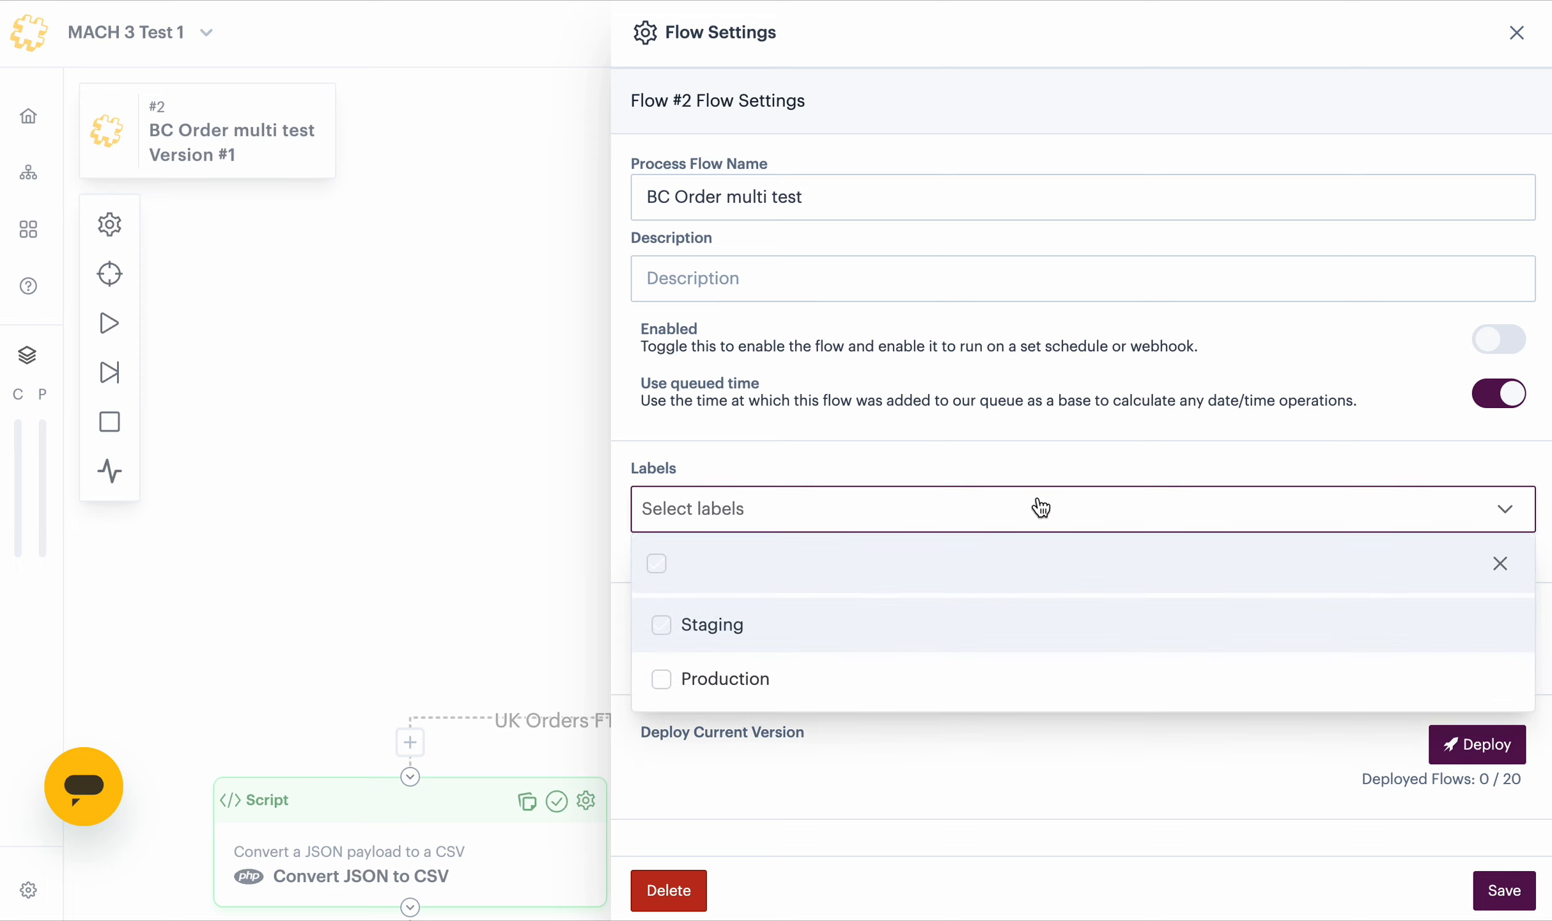
pyautogui.click(1036, 454)
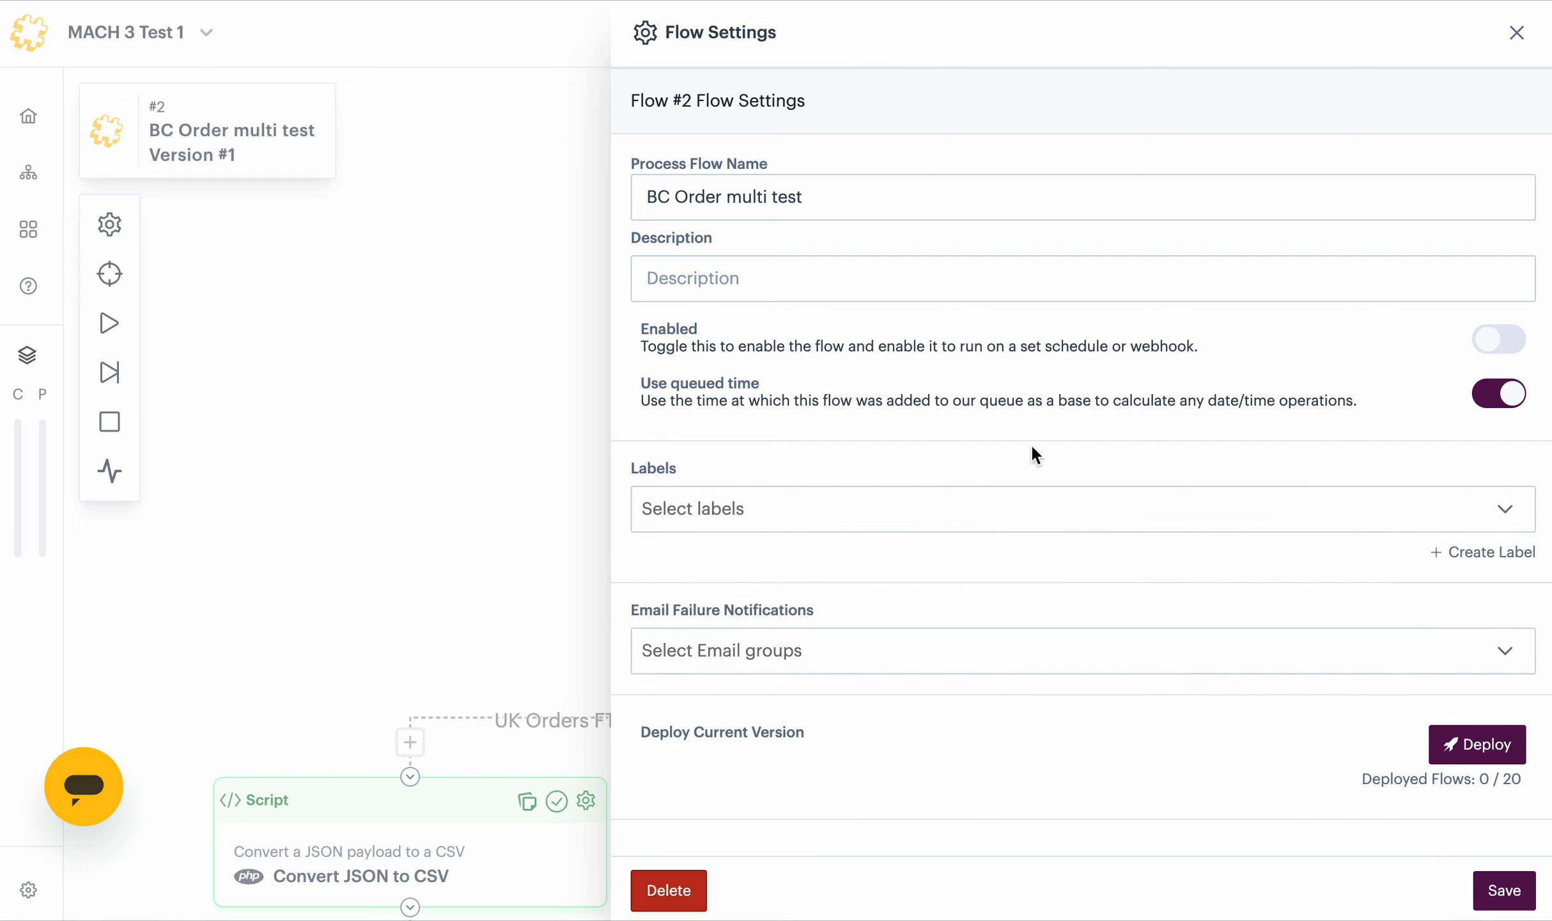
pyautogui.scroll(-1, 1132, 598)
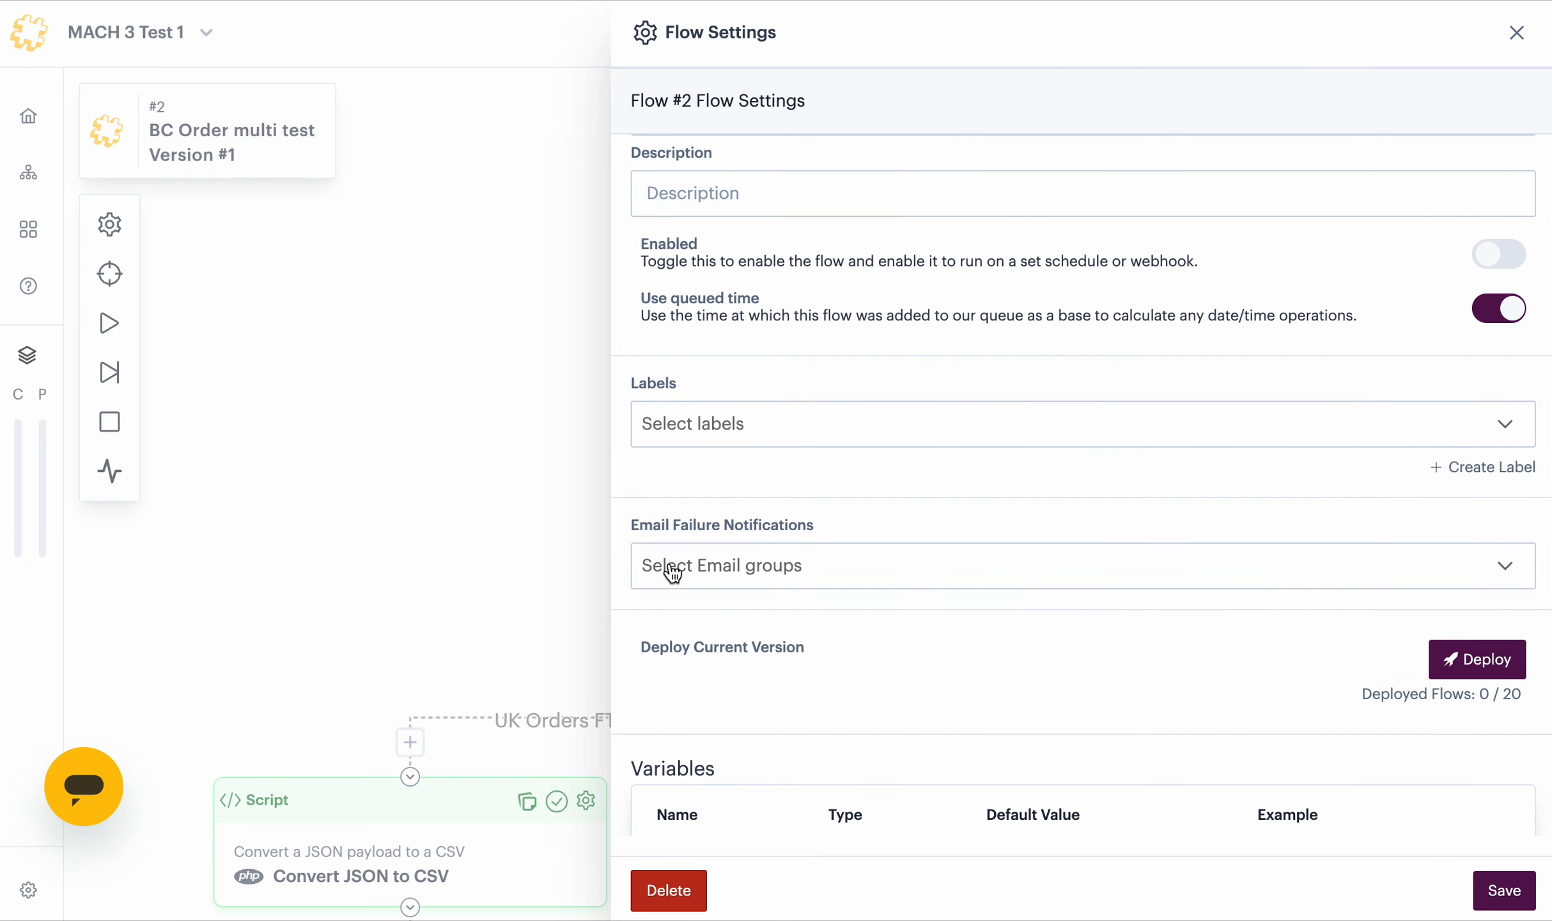
pyautogui.scroll(-3, 1044, 625)
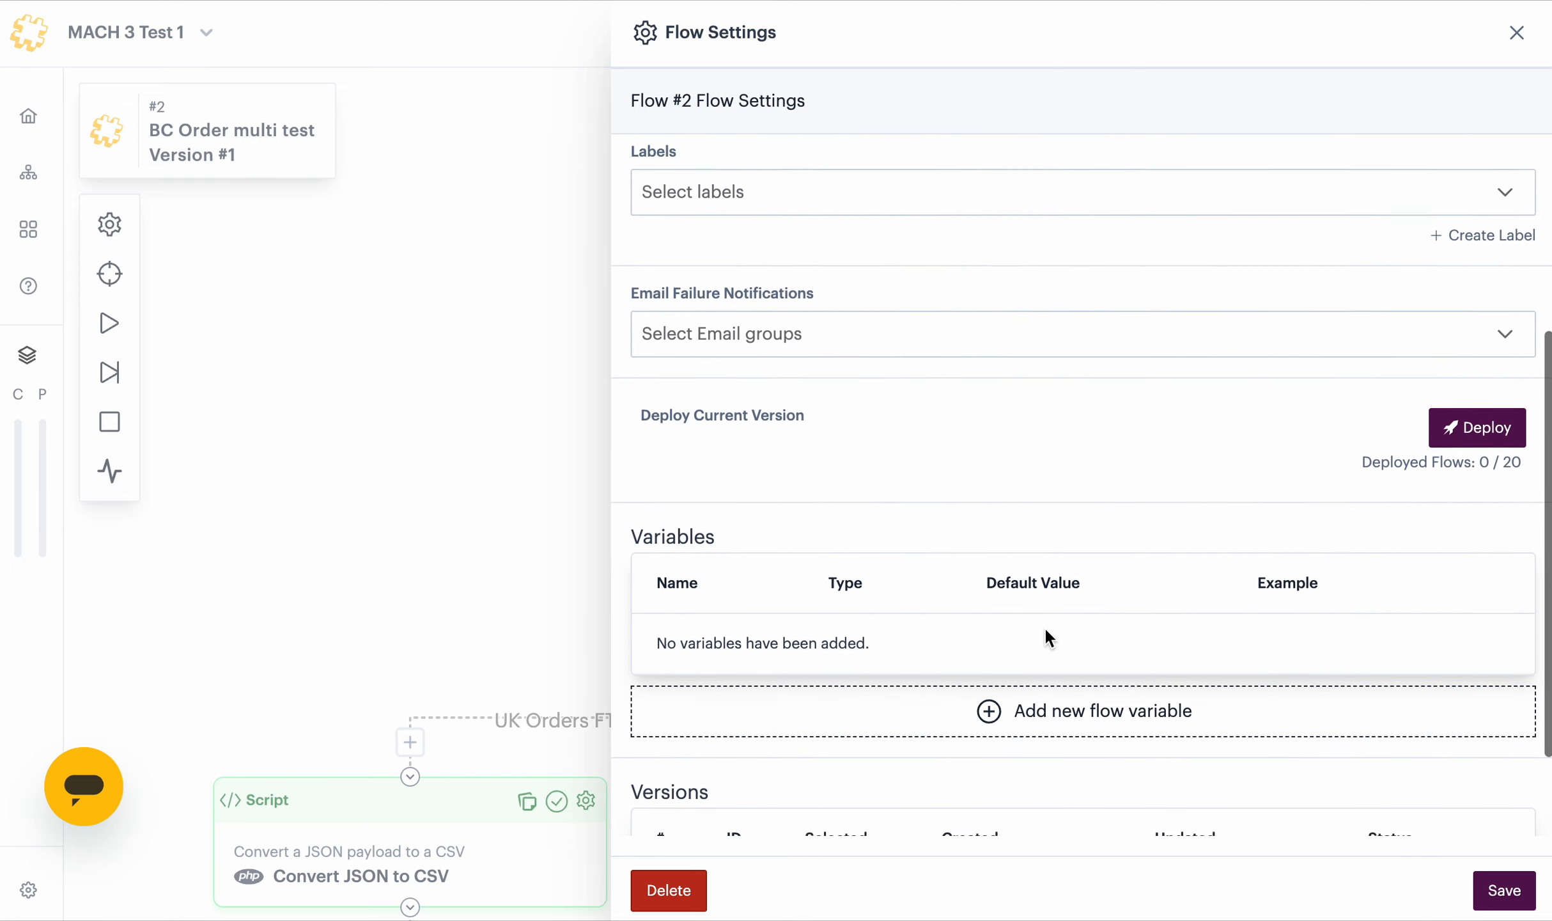
pyautogui.scroll(-1, 1049, 634)
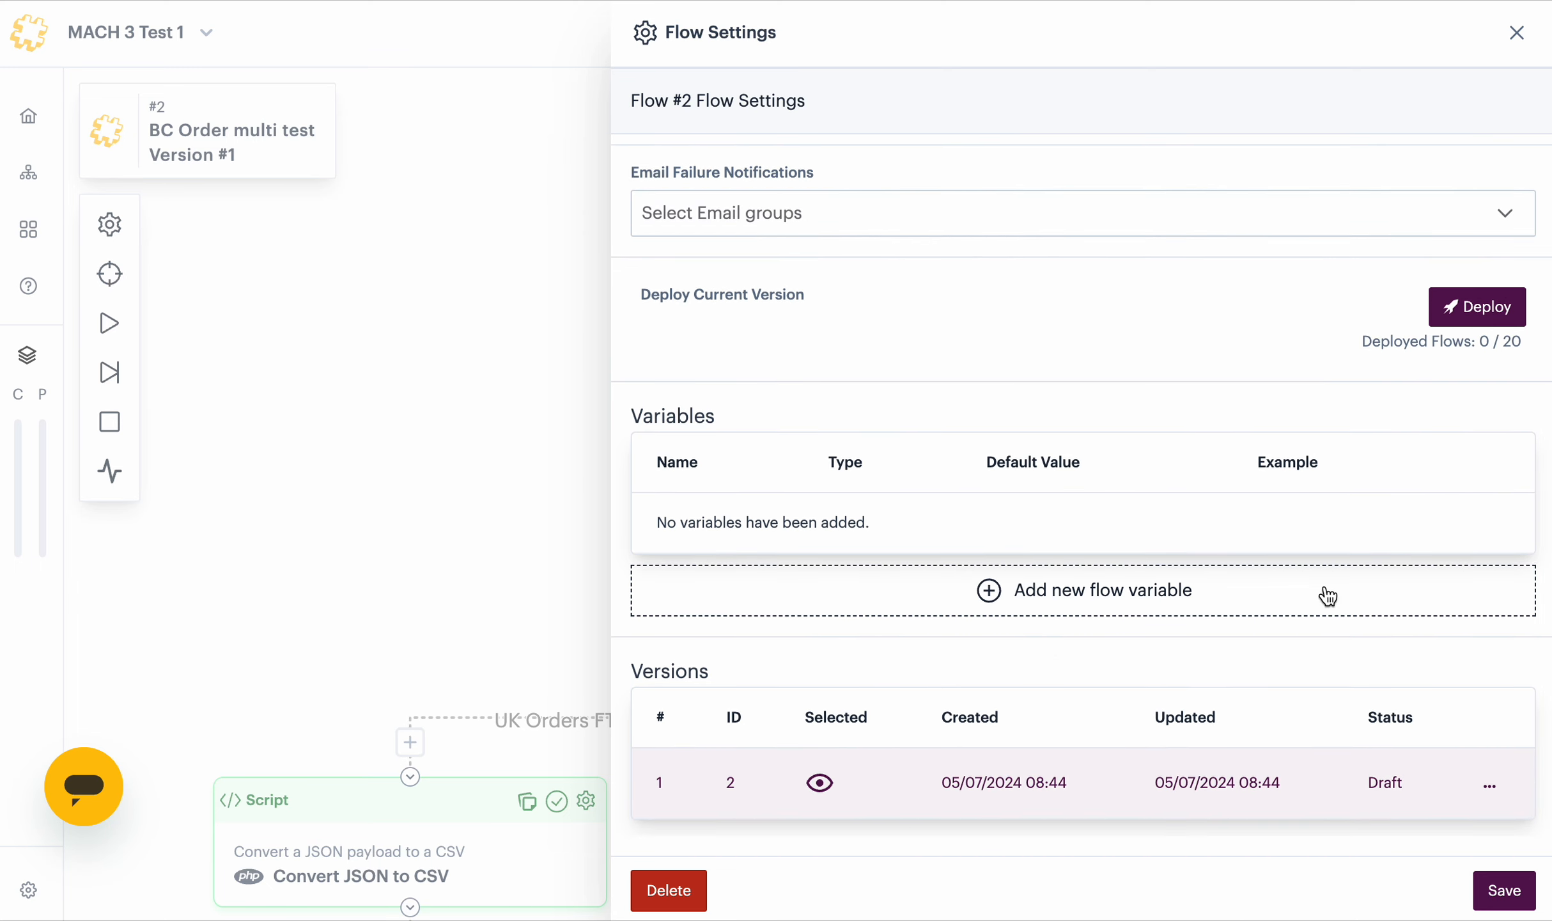
pyautogui.click(1517, 36)
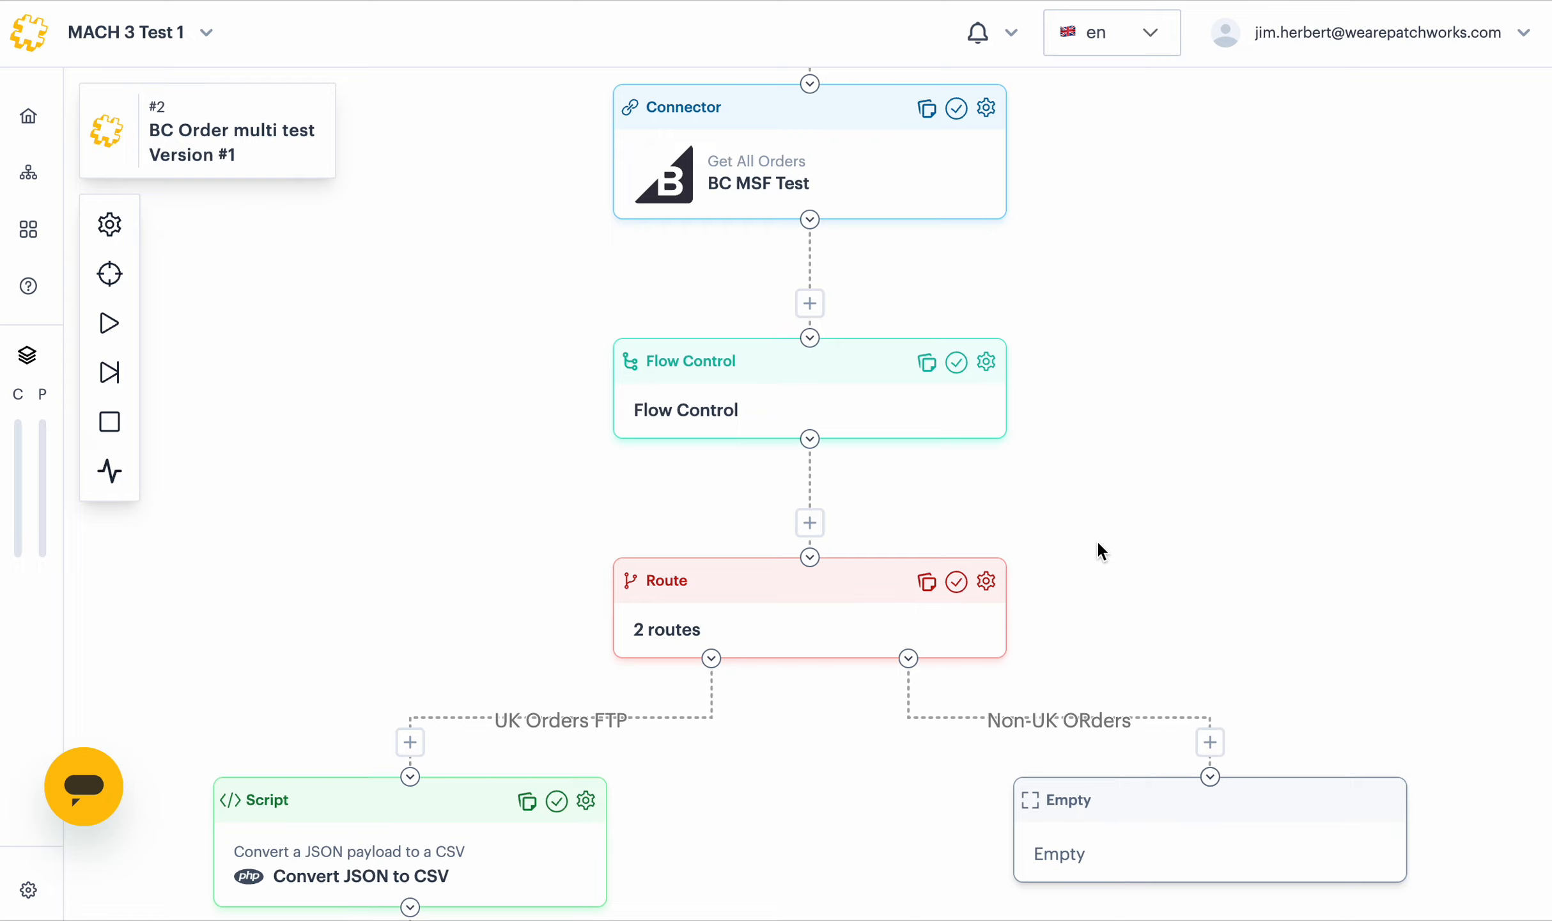